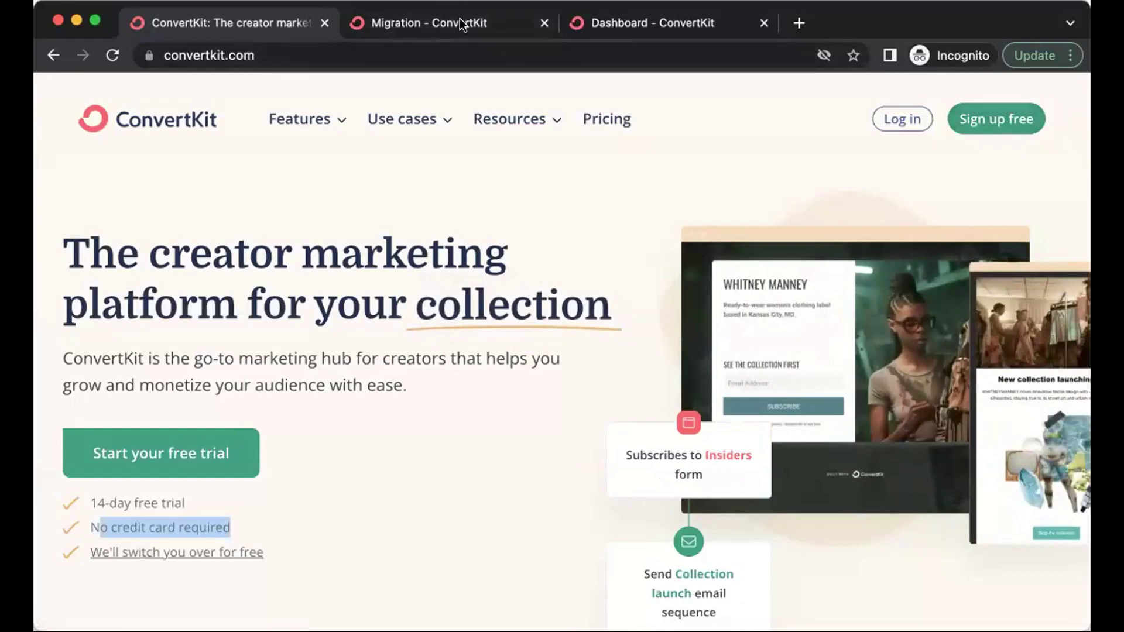
# Go to the account dashboard and open its email sequences page.
pyautogui.click(411, 25)
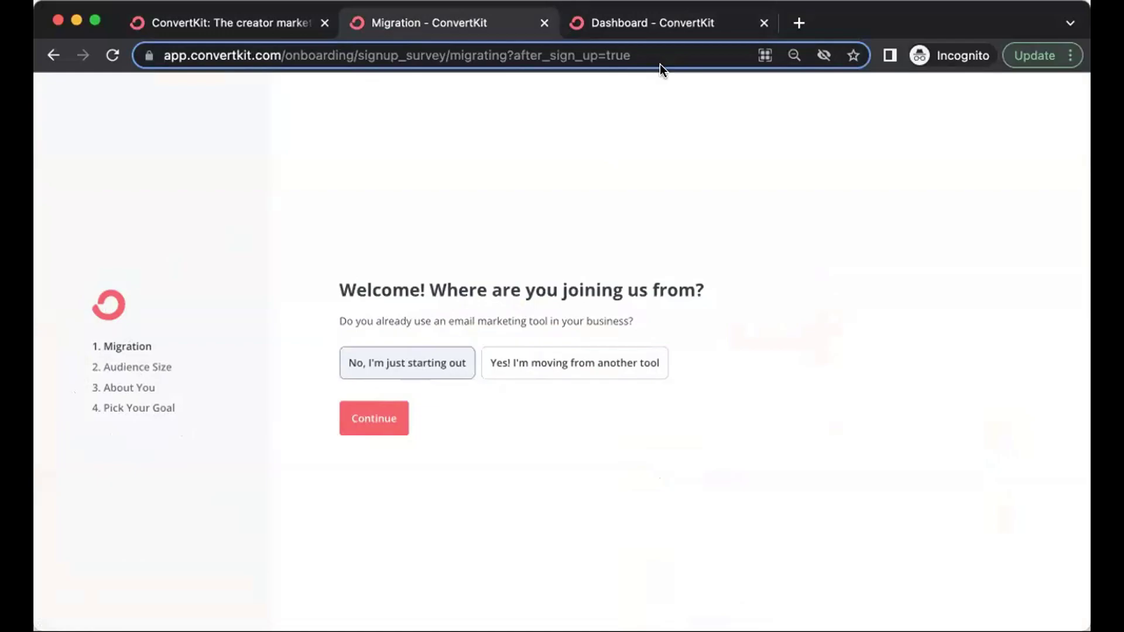
pyautogui.click(649, 29)
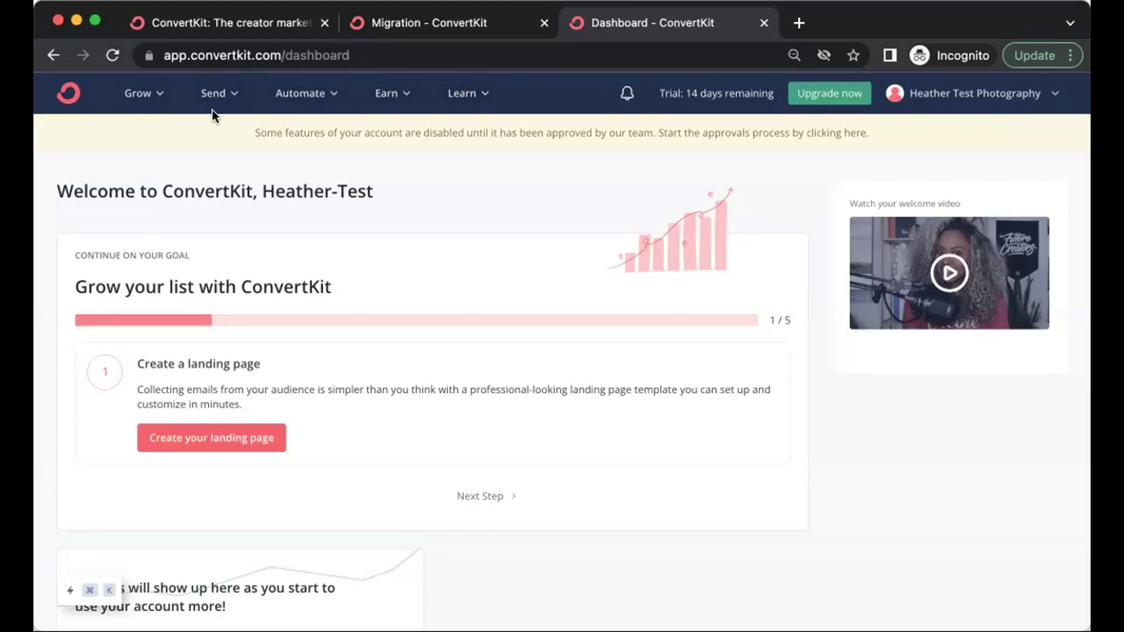
pyautogui.click(232, 99)
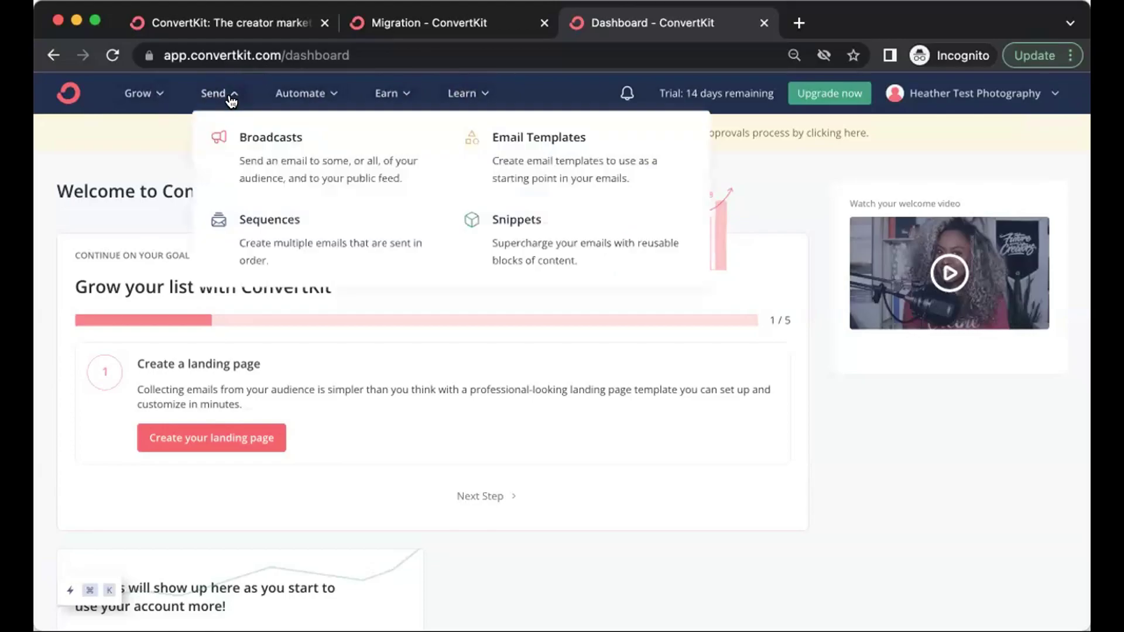
pyautogui.click(301, 246)
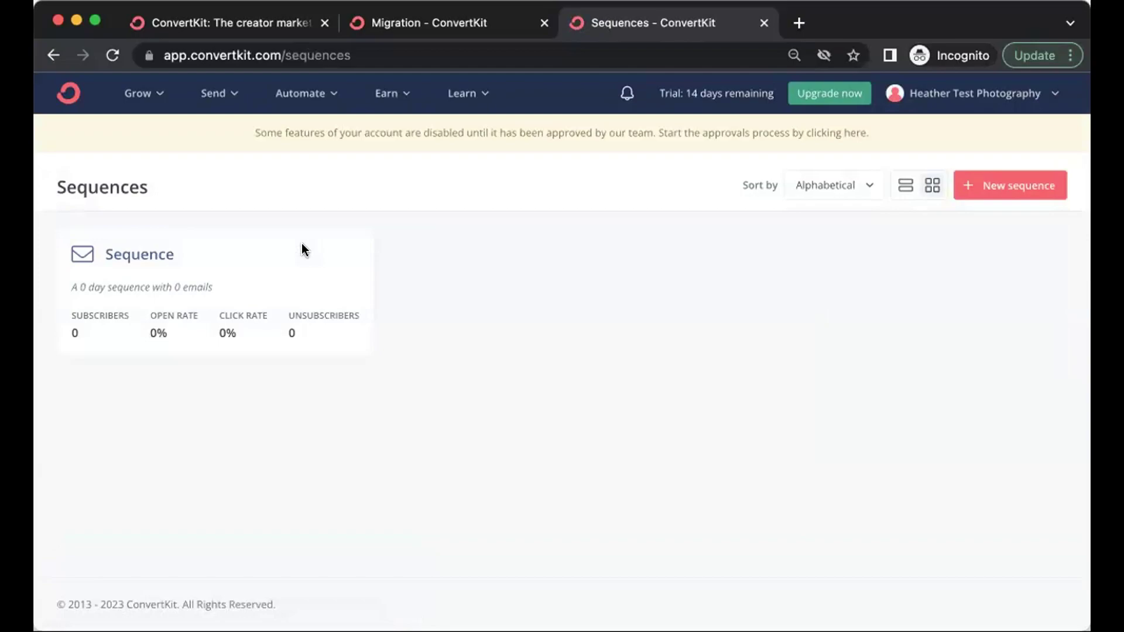
# Create a new sequence using the first "Text only" template.
pyautogui.click(228, 97)
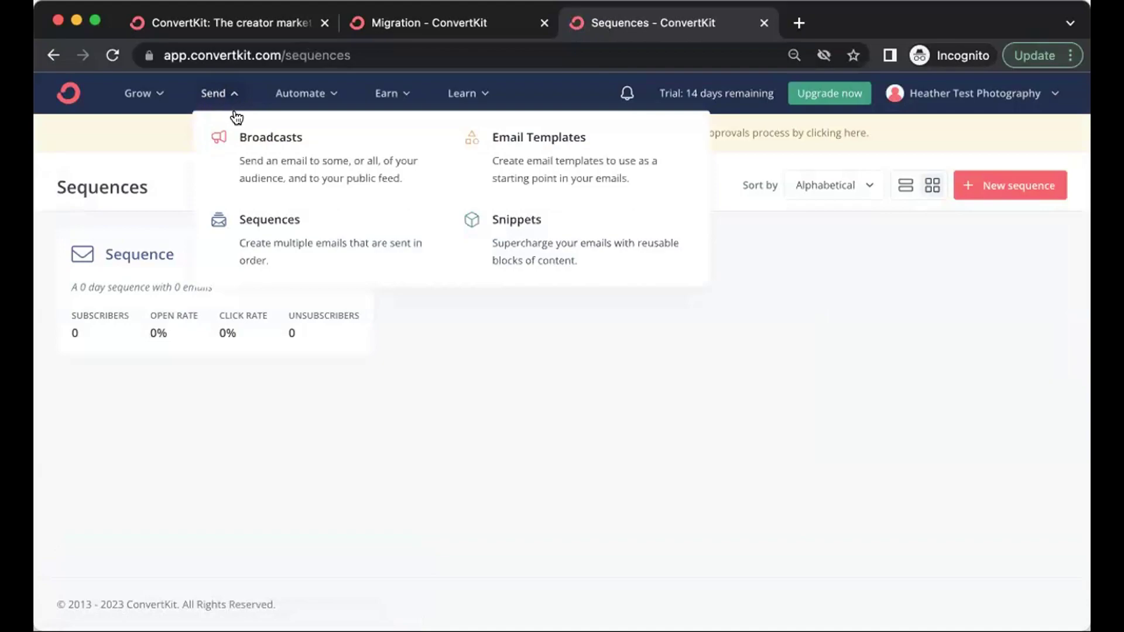
pyautogui.click(935, 295)
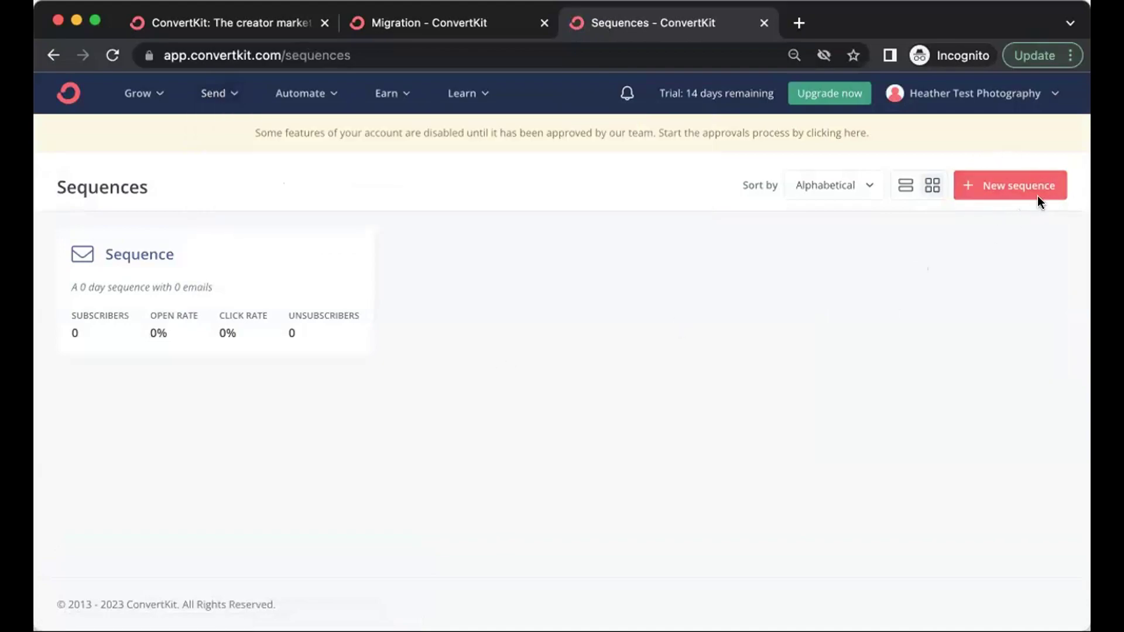
pyautogui.click(1004, 193)
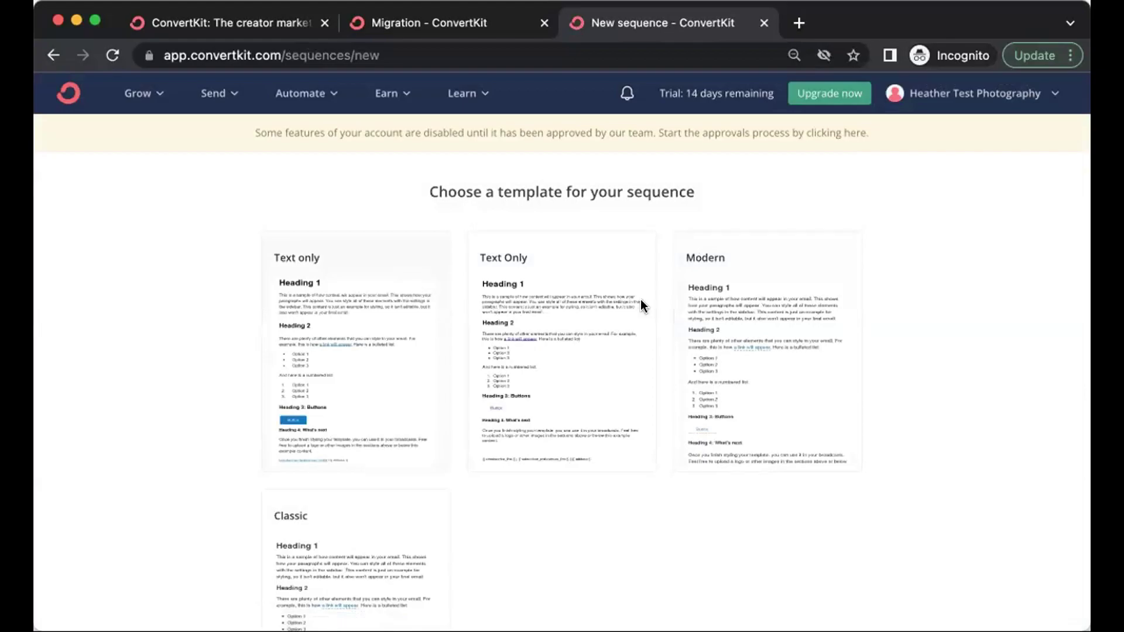
pyautogui.scroll(-3, 641, 300)
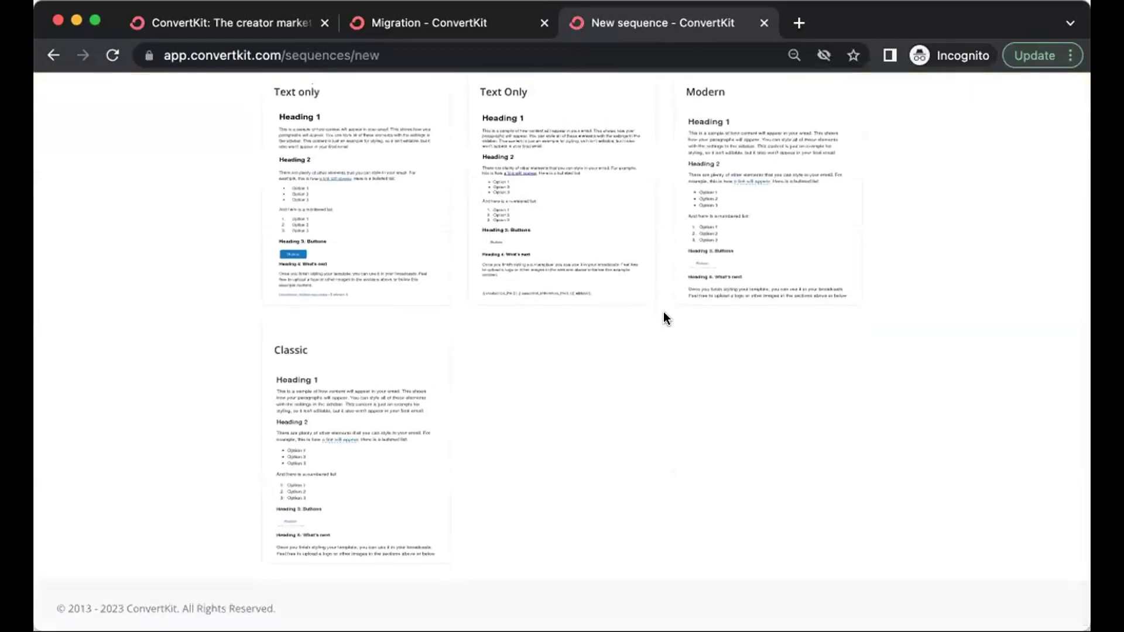
pyautogui.click(369, 228)
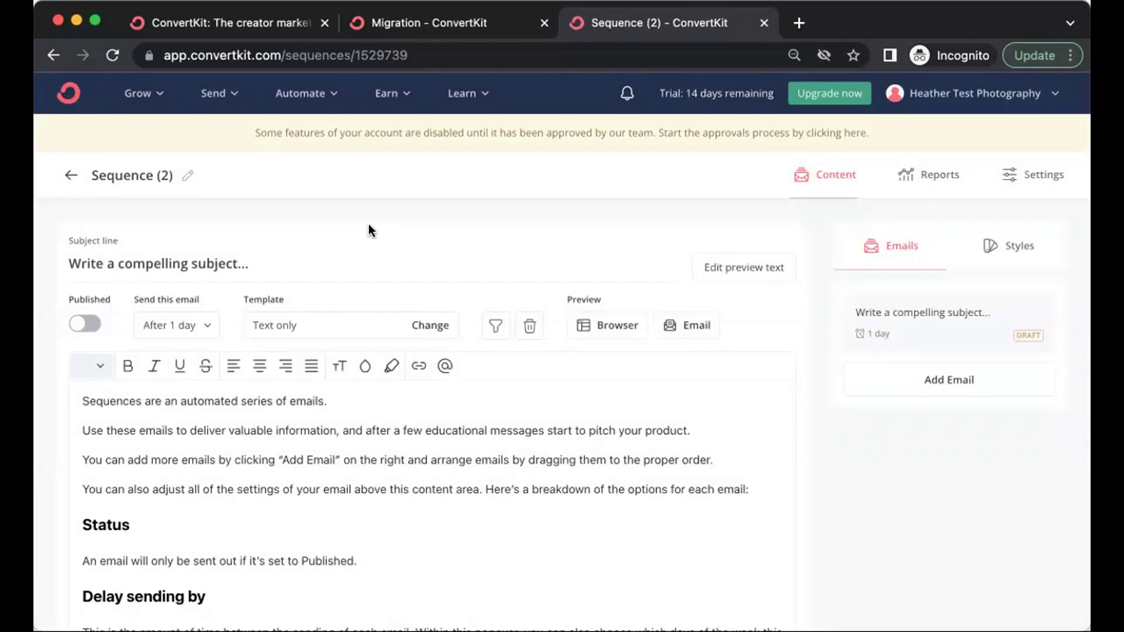
# Rename the sequence as "OptIn - NAME OF FREEBIE".
pyautogui.click(188, 180)
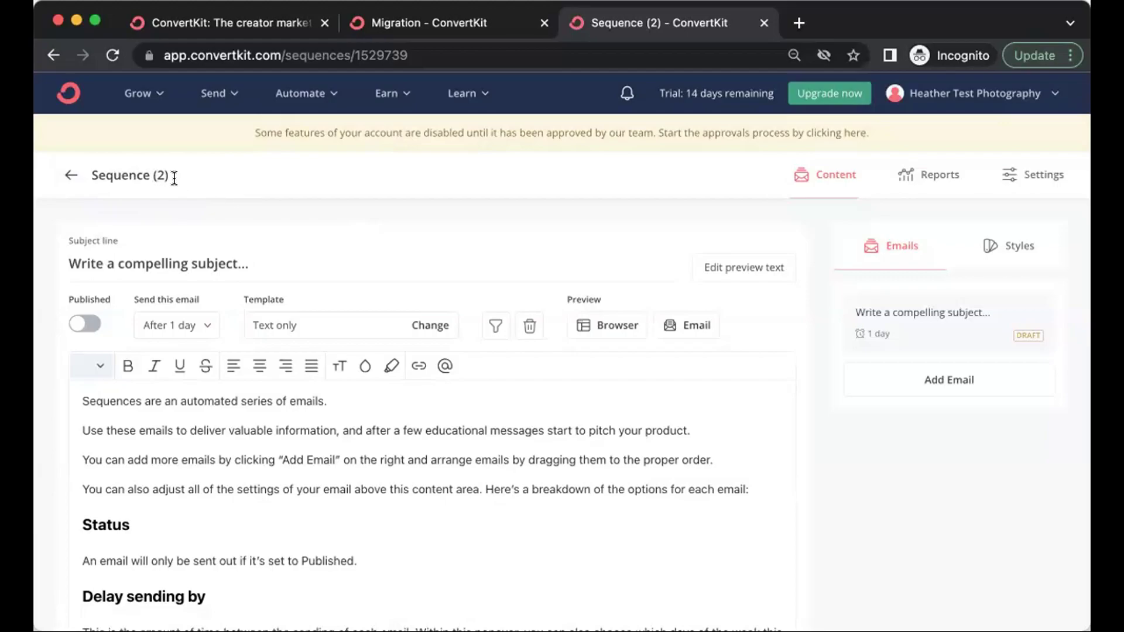
pyautogui.tripleClick(173, 179)
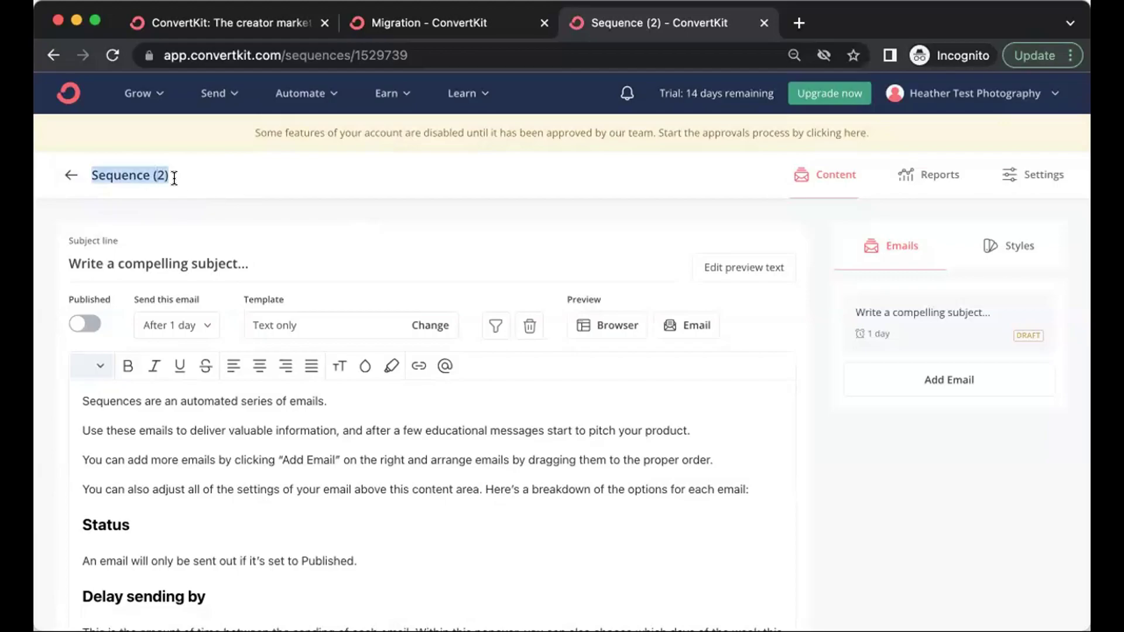
pyautogui.write('Free')
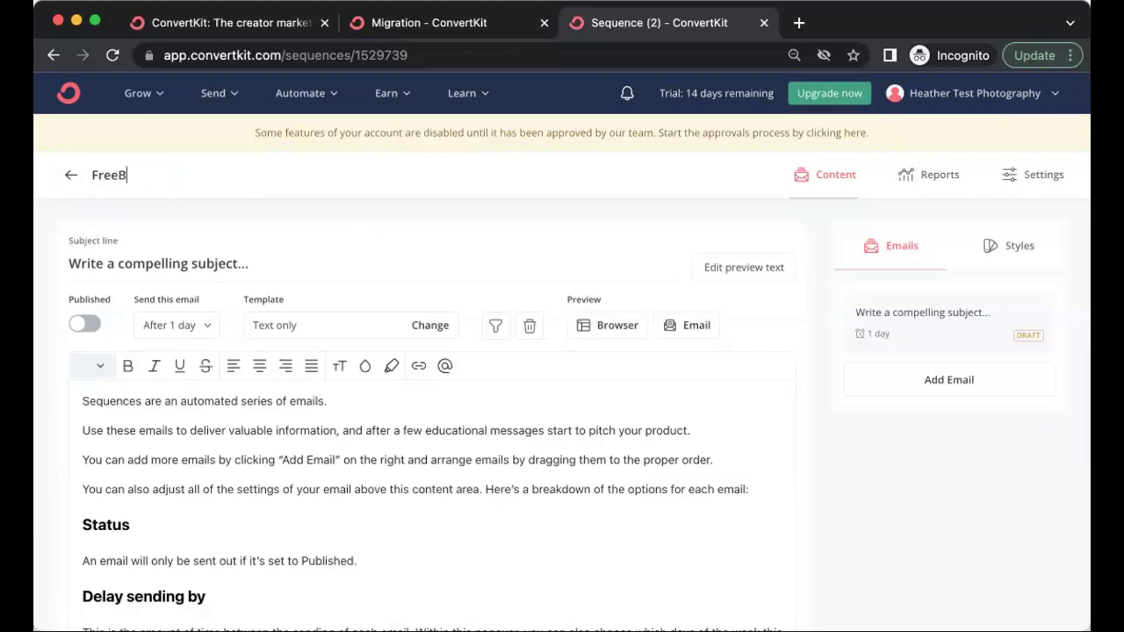
pyautogui.press('BackSpace')
pyautogui.write('ebi')
pyautogui.hotkey('ctrl', 'a')
pyautogui.write('Opt')
pyautogui.write('In - ')
pyautogui.write('NAME')
pyautogui.write('OF FREEBO')
pyautogui.press('BackSpace')
pyautogui.write('IE')
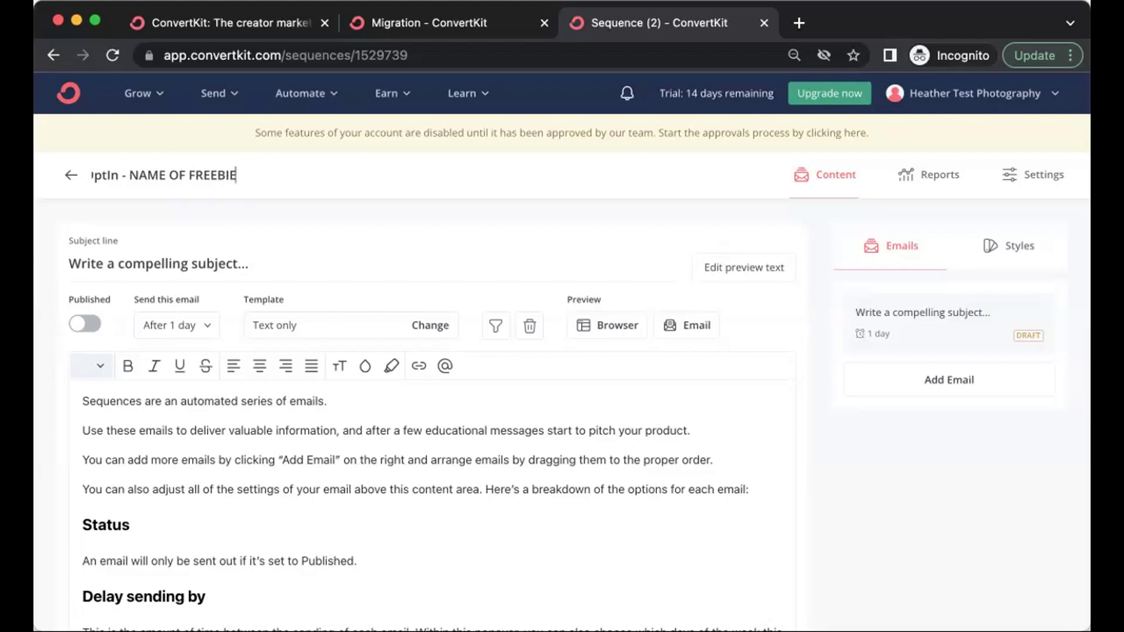
pyautogui.press('Return')
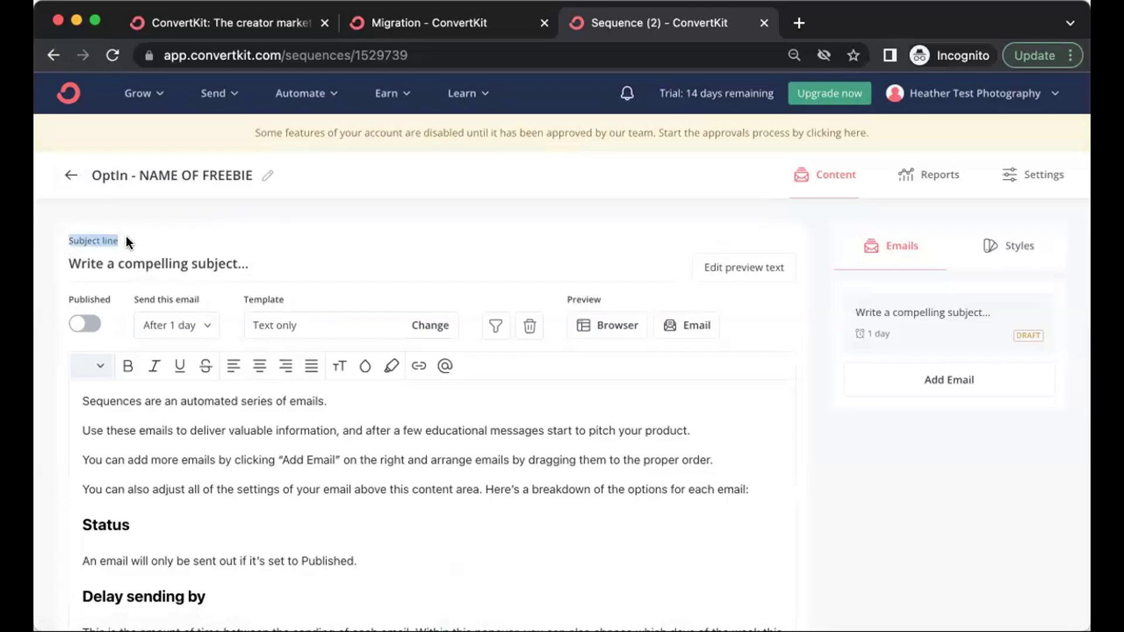
# Set the email's subject line to "NAME OF FREEBIE" and try to switch the email to published.
pyautogui.click(121, 262)
pyautogui.tripleClick(127, 262)
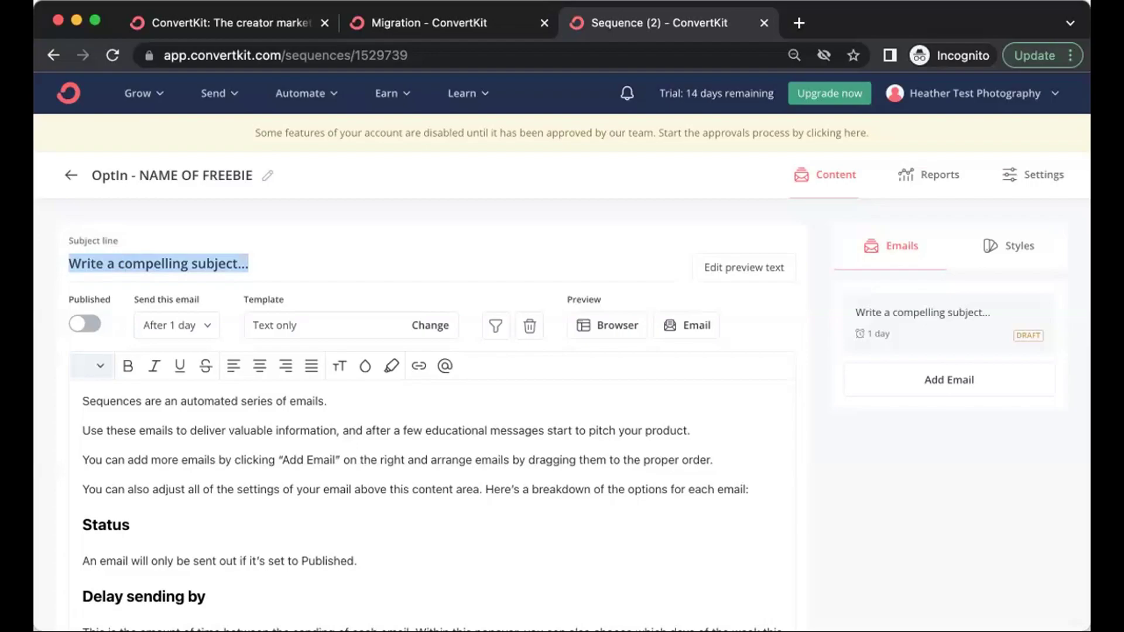
pyautogui.write('NAME')
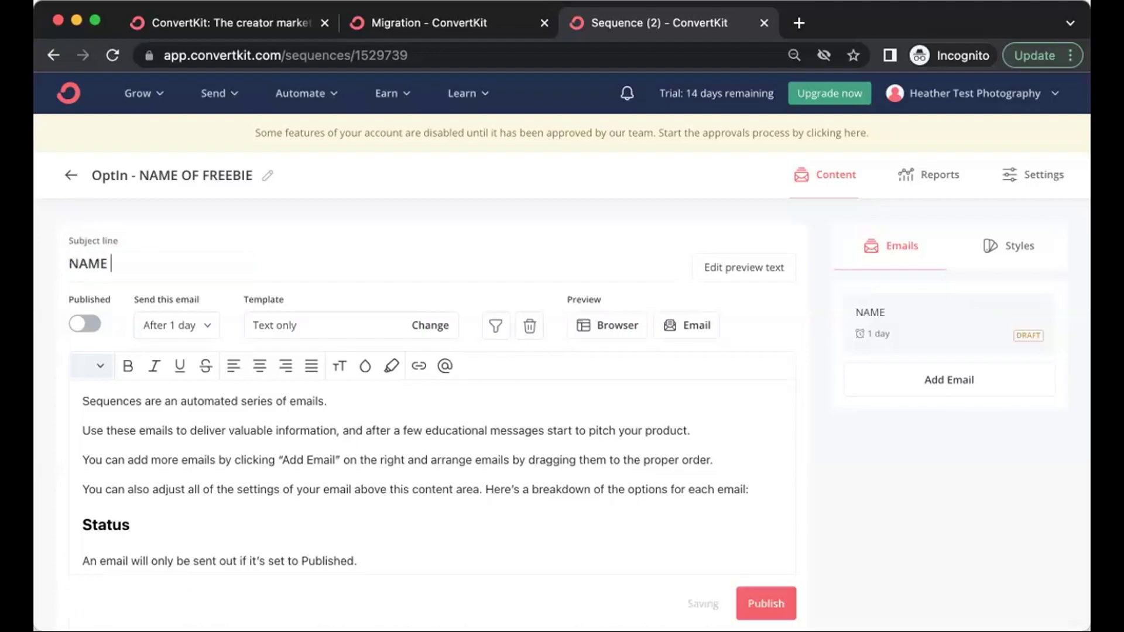
pyautogui.write(' OF FREEBIE')
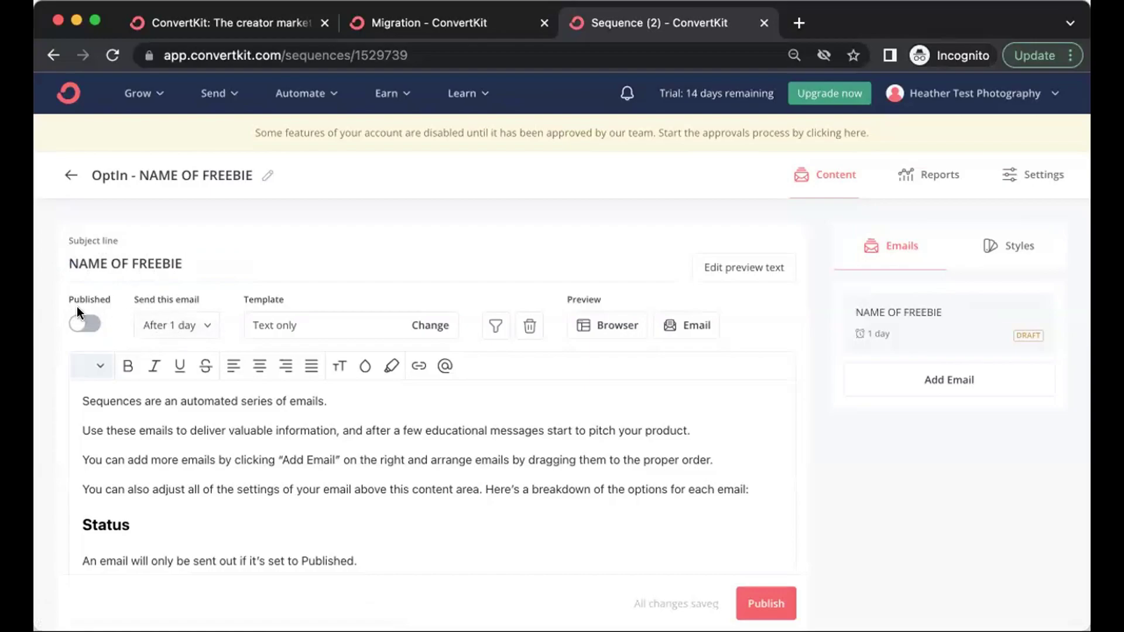
pyautogui.click(79, 329)
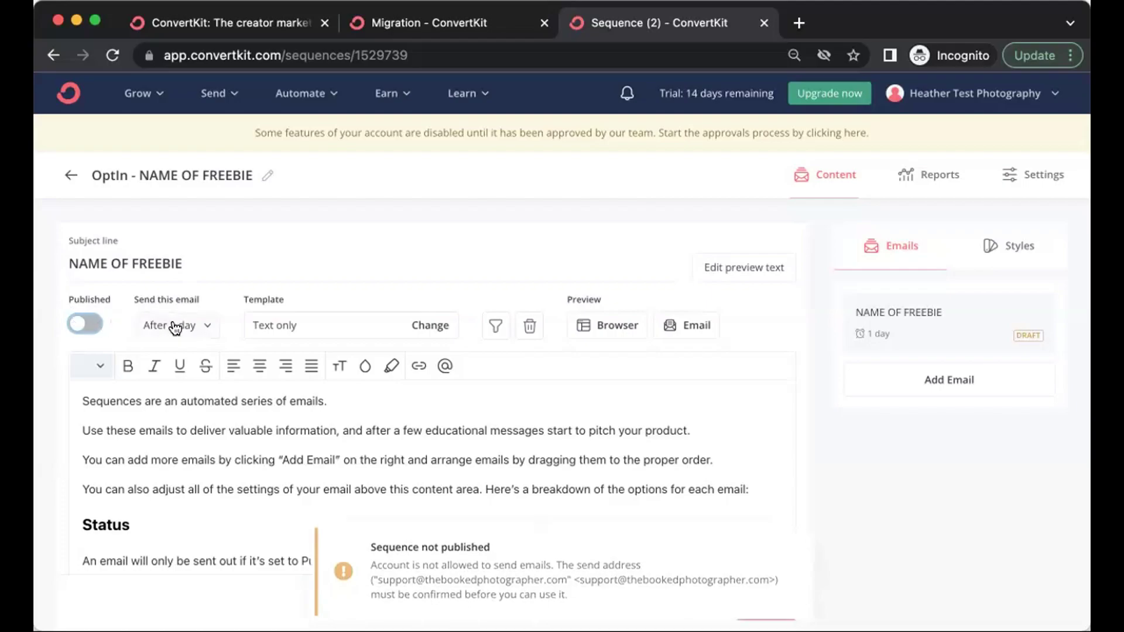
# Set the email's sending delay to 0 hours after the last email.
pyautogui.scroll(-1, 175, 327)
pyautogui.scroll(-1, 175, 327)
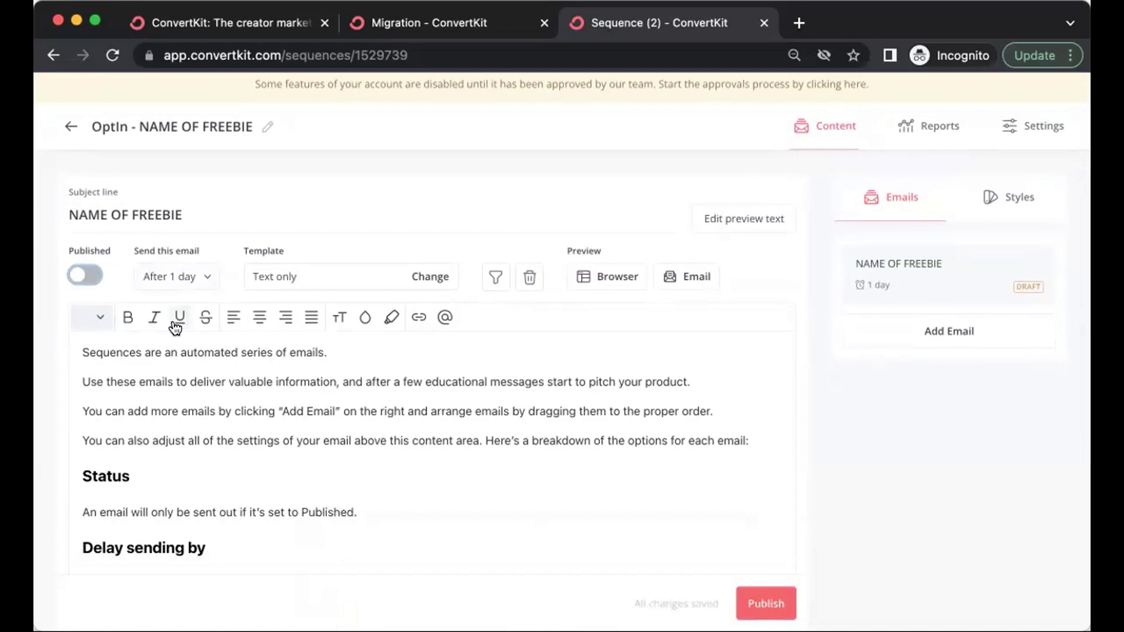
pyautogui.click(183, 278)
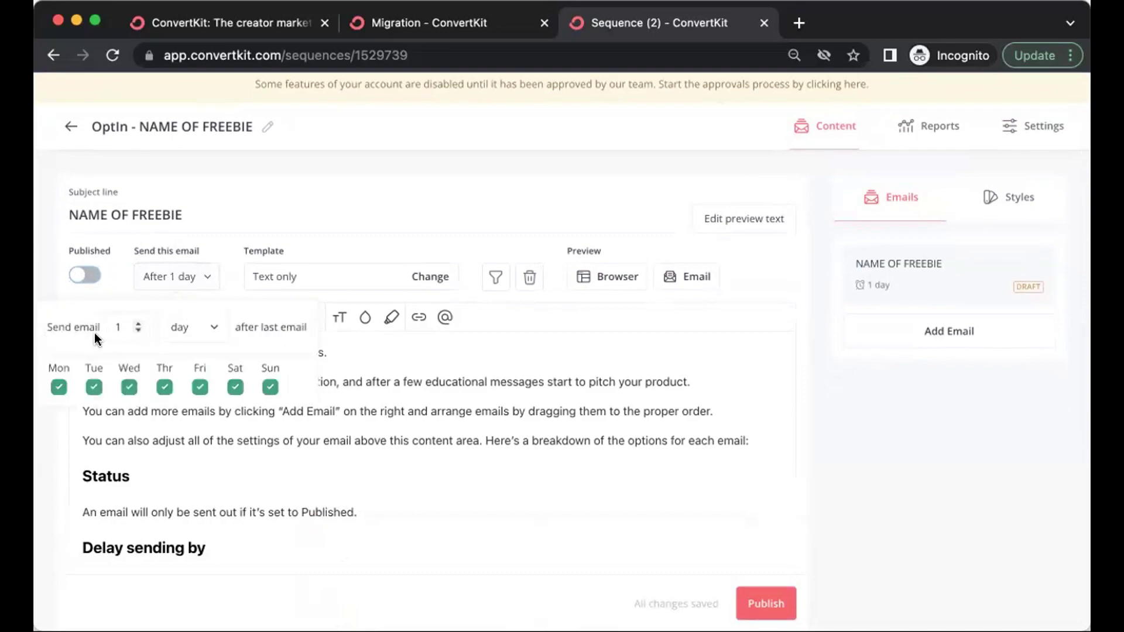
pyautogui.click(139, 332)
pyautogui.click(209, 327)
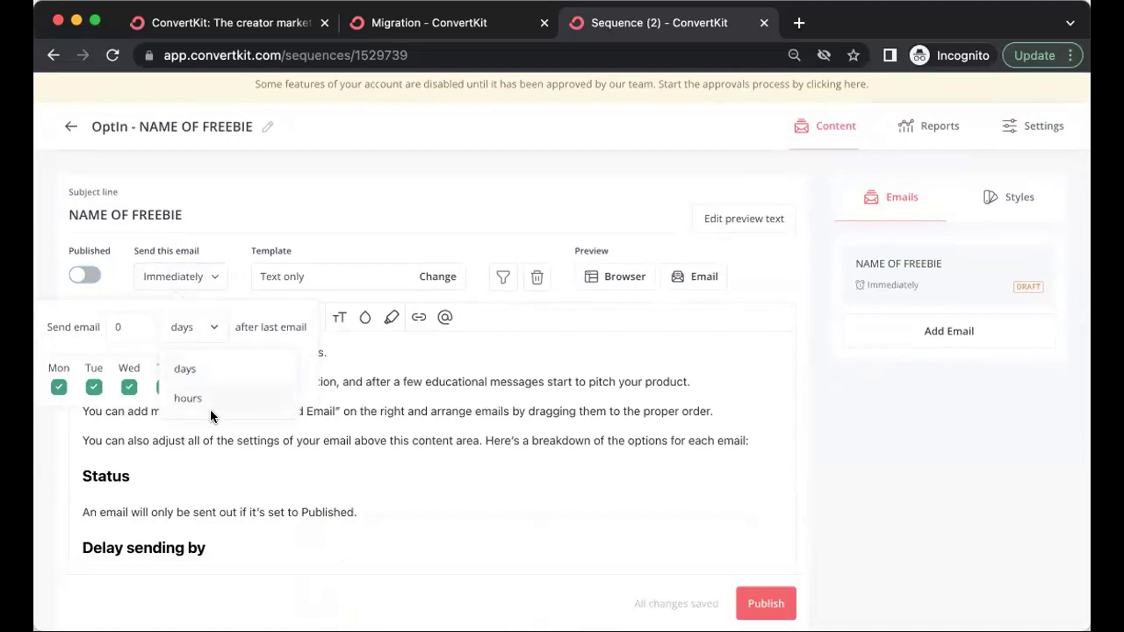
pyautogui.click(204, 396)
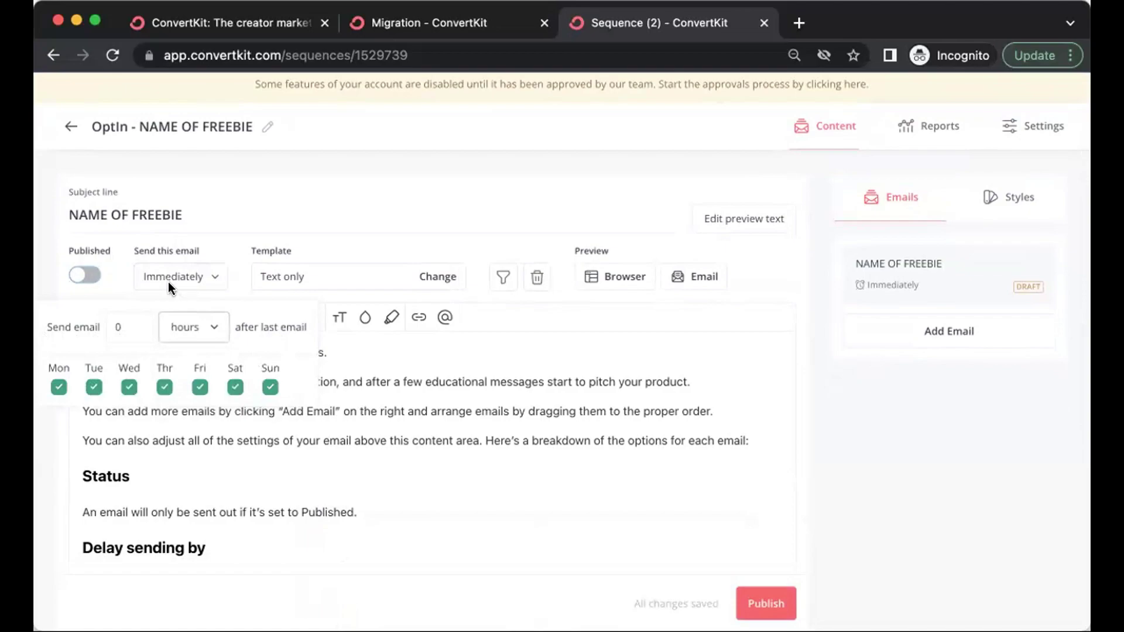
pyautogui.click(237, 278)
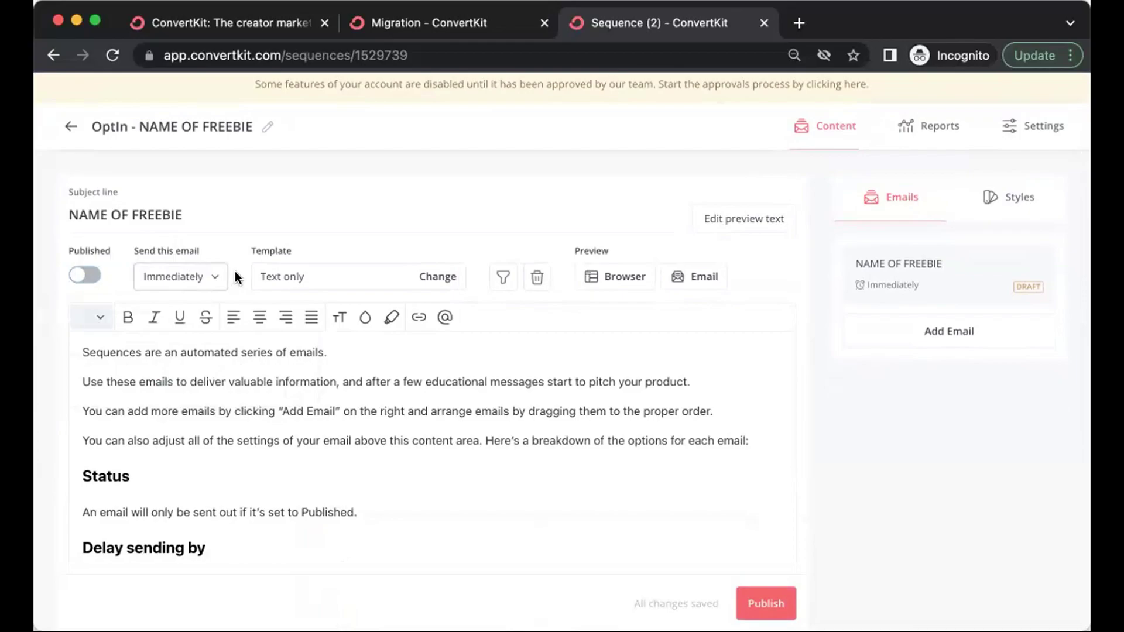
# Delete all the sample content from the email body.
pyautogui.click(83, 352)
pyautogui.scroll(-2, 97, 338)
pyautogui.scroll(-4, 97, 338)
pyautogui.hotkey('ctrl', 'a')
pyautogui.press('BackSpace')
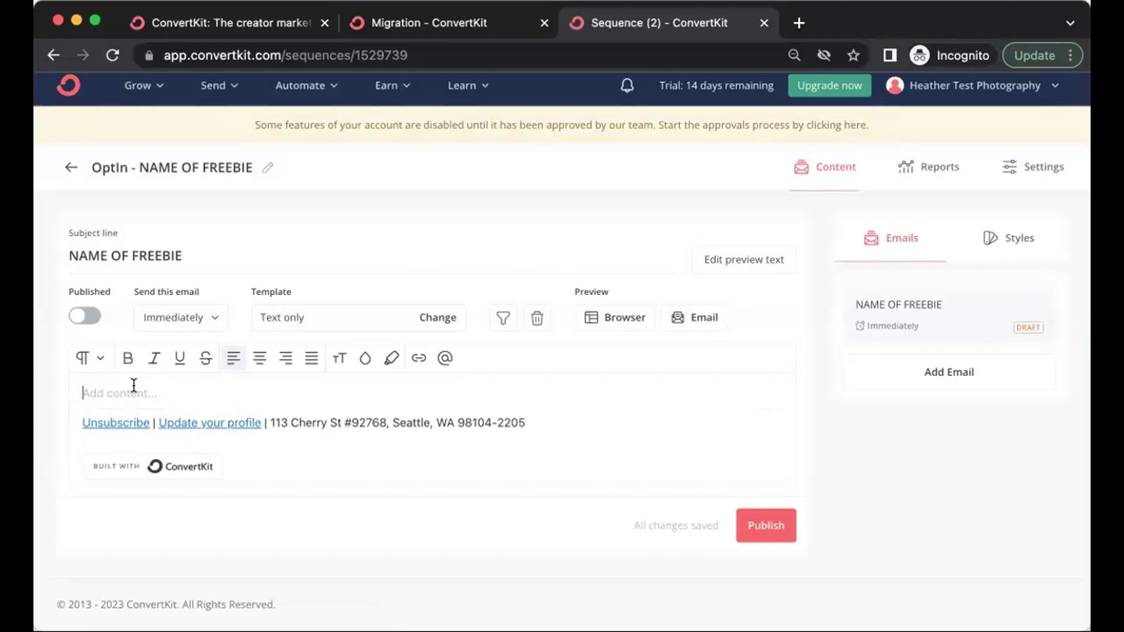
# Write the greeting "Hey {{ subscriber.first_name }}!" using the subscriber first name personalization, and start a new line.
pyautogui.write('Hey')
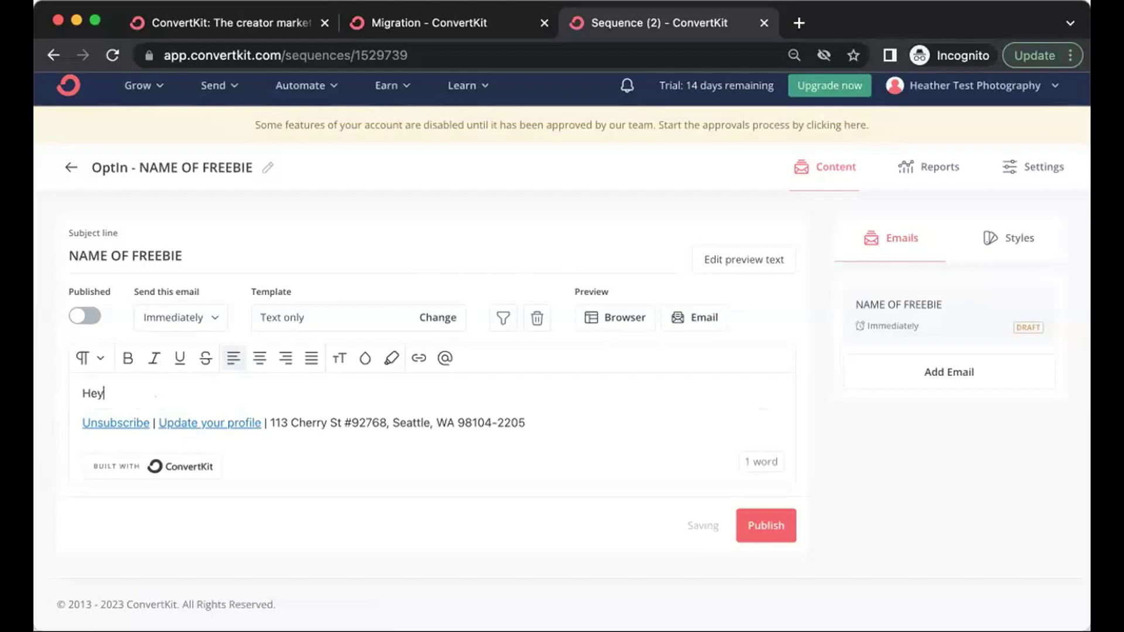
pyautogui.press('Return')
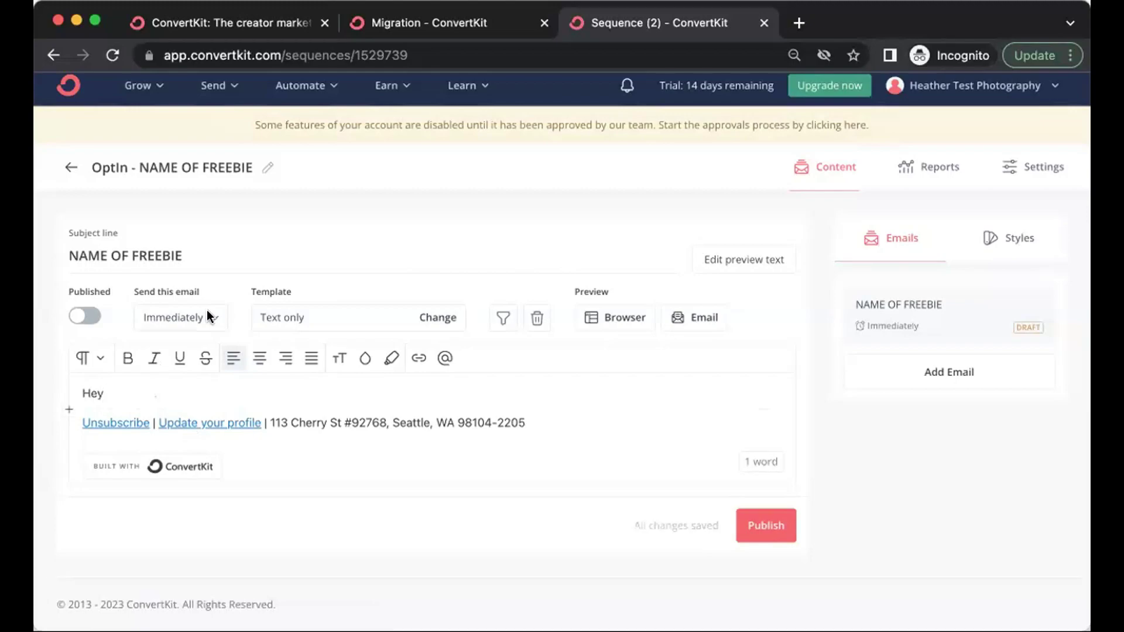
pyautogui.click(444, 358)
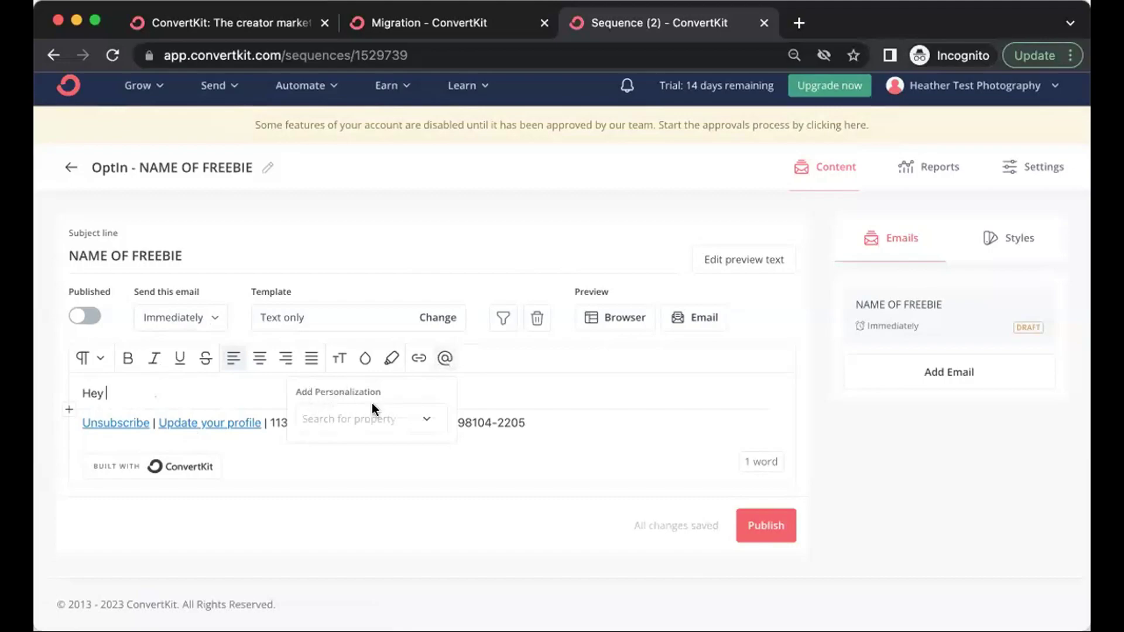
pyautogui.click(427, 419)
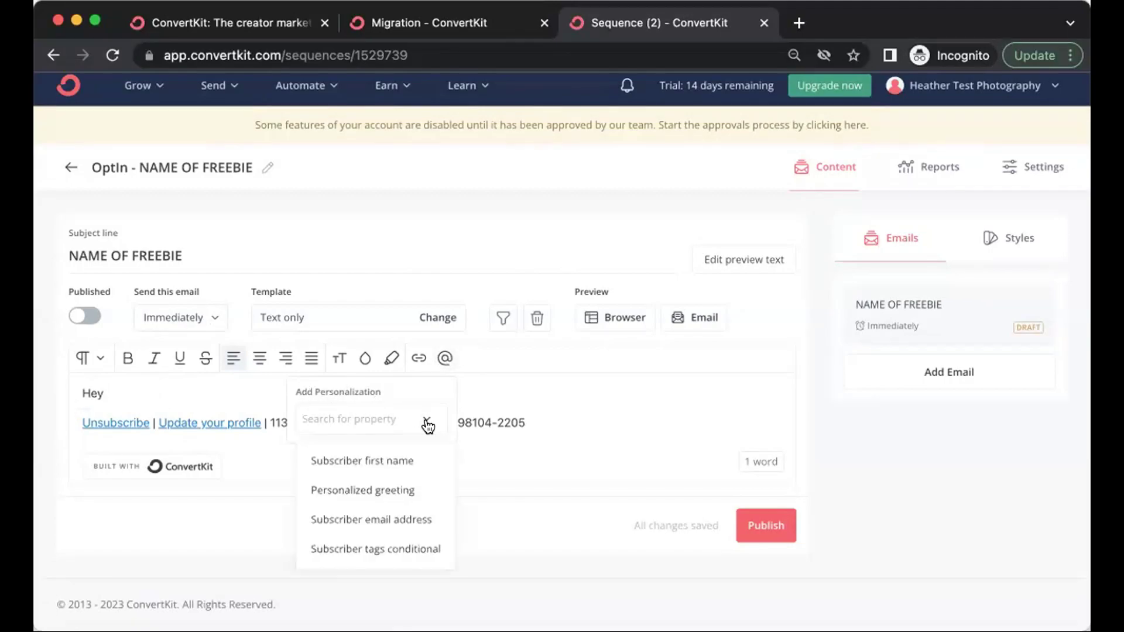
pyautogui.click(405, 466)
pyautogui.write('!')
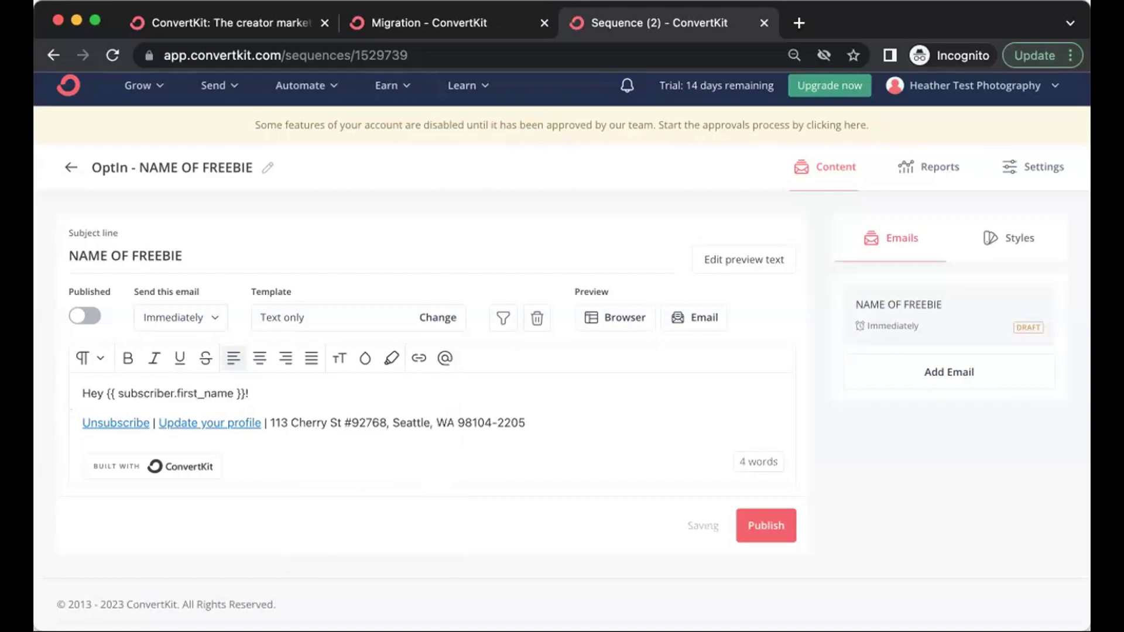
pyautogui.press('Return')
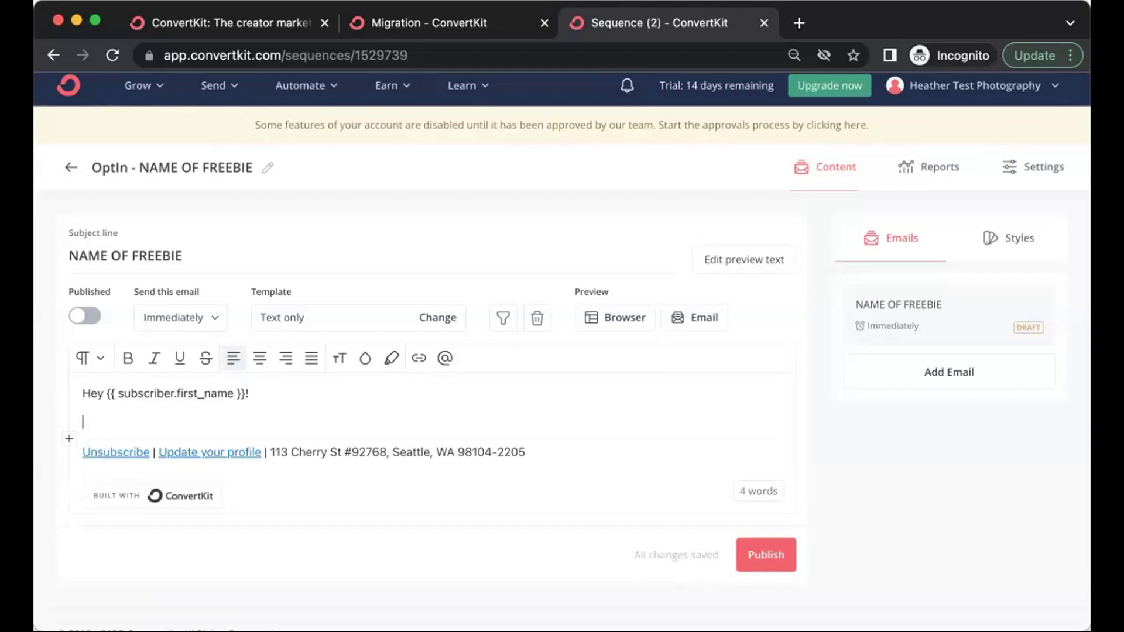
# Add the lines "So glad you signed up to get XYZ" and "You'll learn XYZ..." below the greeting.
pyautogui.write('So glad you sing')
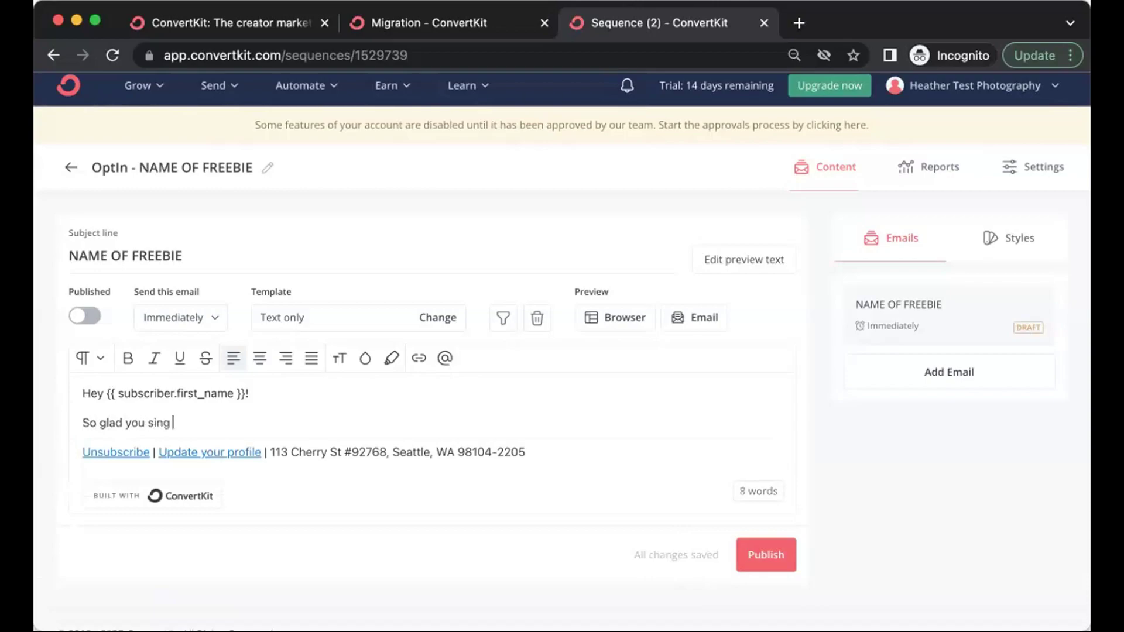
pyautogui.press('BackSpace')
pyautogui.press('BackSpace')
pyautogui.write('gned up to get XYZ')
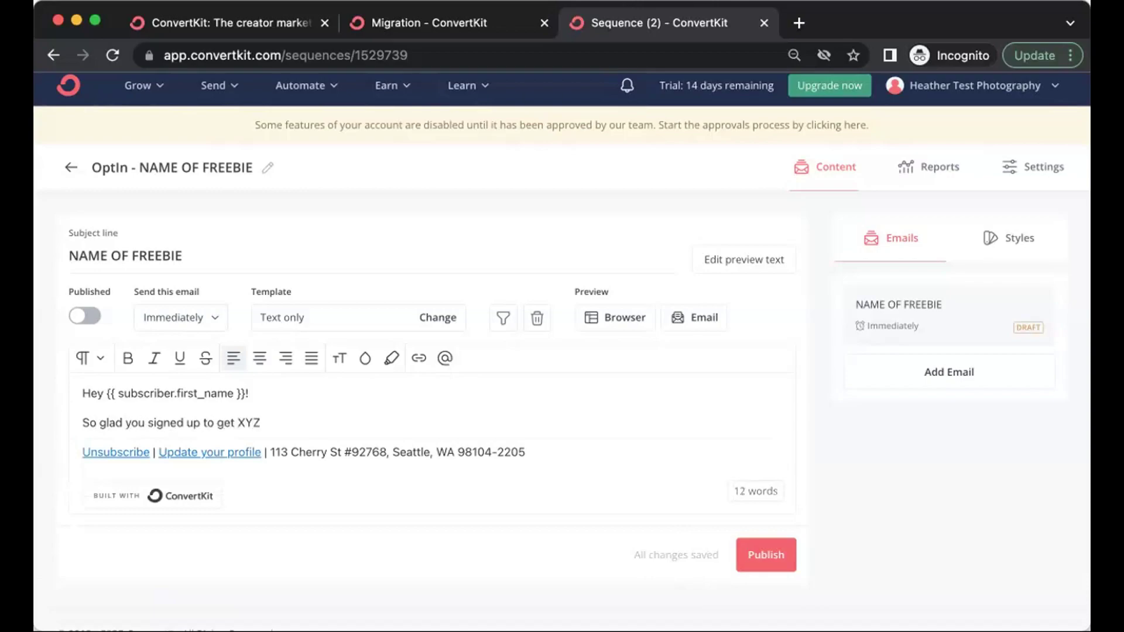
pyautogui.press('Return')
pyautogui.press('Return')
pyautogui.write("You'll learn XYZ")
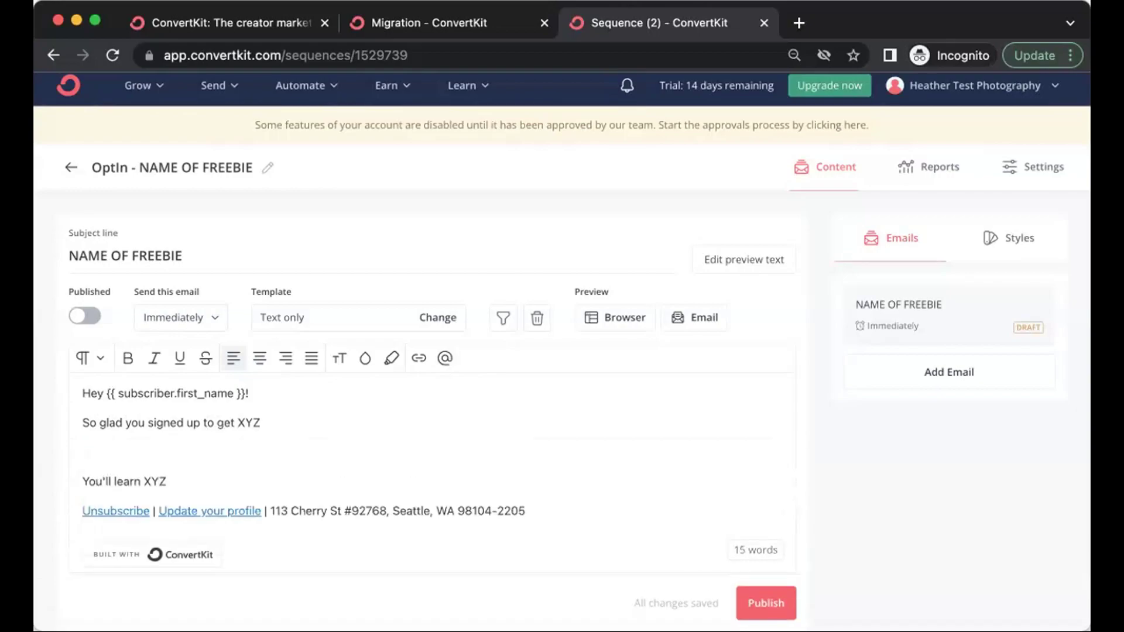
pyautogui.press('Up')
pyautogui.press('BackSpace')
pyautogui.press('Down')
pyautogui.write('...')
pyautogui.press('Return')
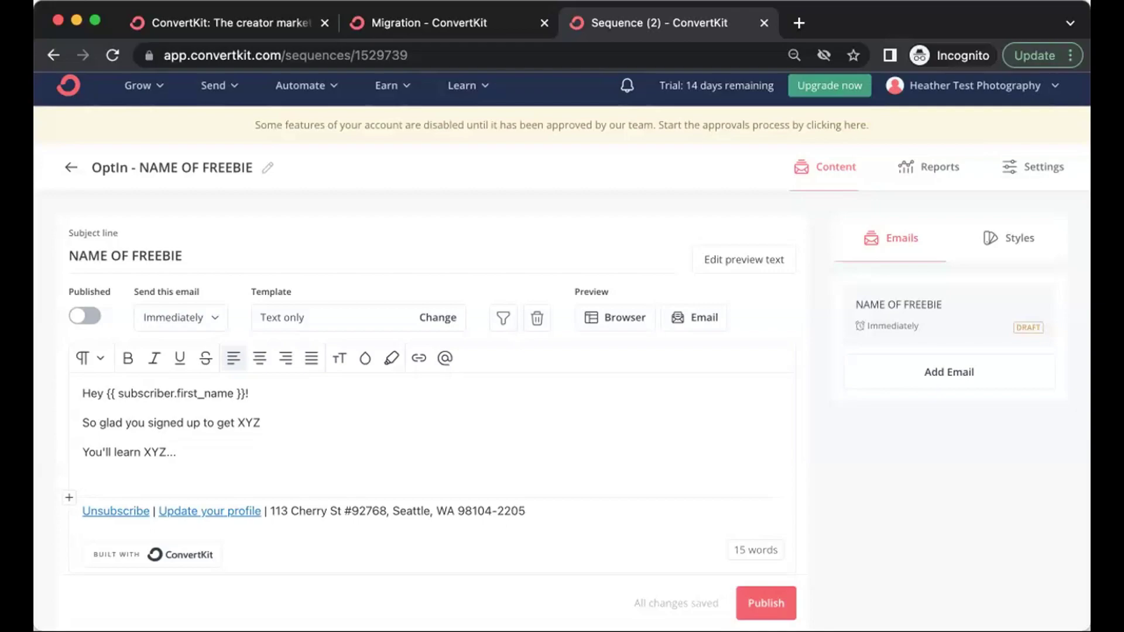
# Add the line "View your checklist by clicking right here." below "You'll learn XYZ..." in the email body.
pyautogui.write('View your Checklist')
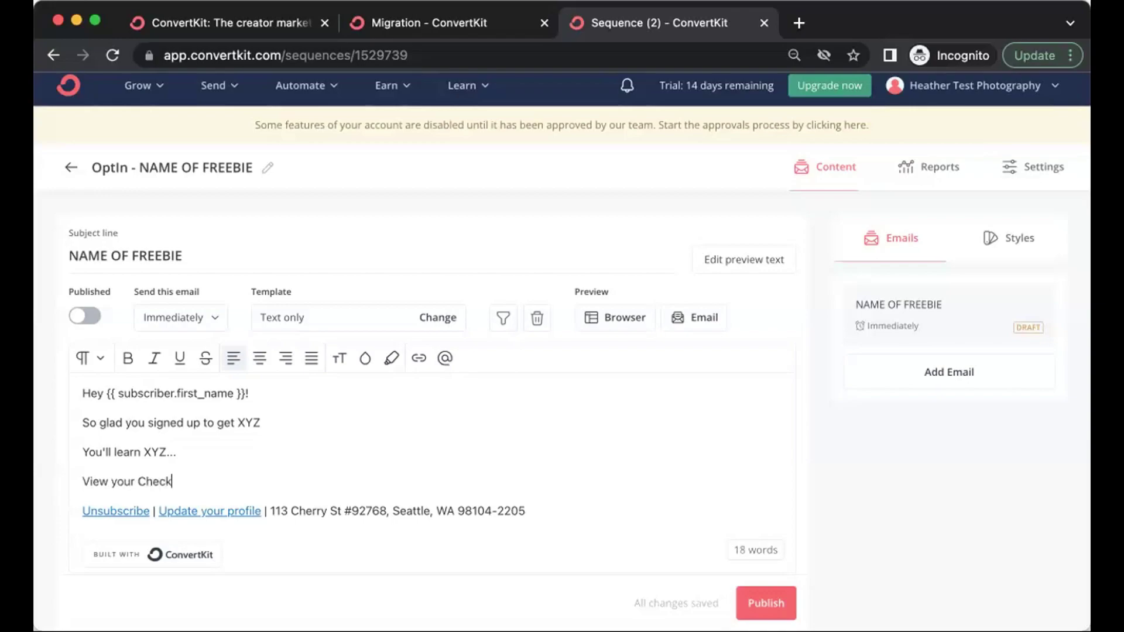
pyautogui.click(147, 475)
pyautogui.press('BackSpace')
pyautogui.write('c')
pyautogui.click(232, 471)
pyautogui.write('by clie')
pyautogui.write('king ')
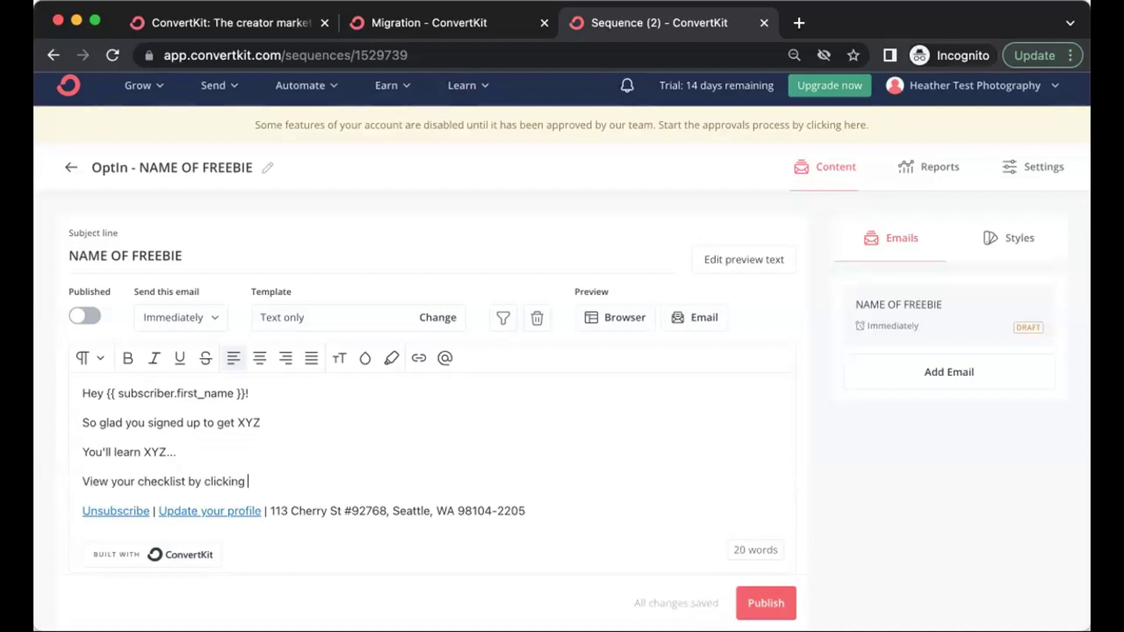
pyautogui.write('right here.')
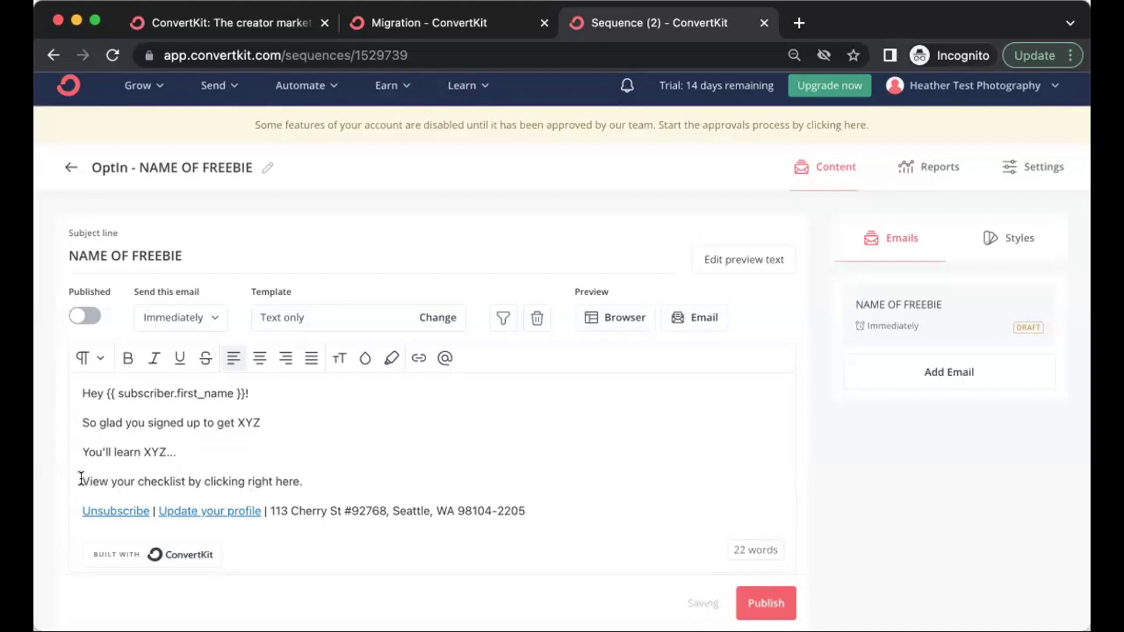
pyautogui.moveTo(299, 481); pyautogui.dragTo(94, 482)
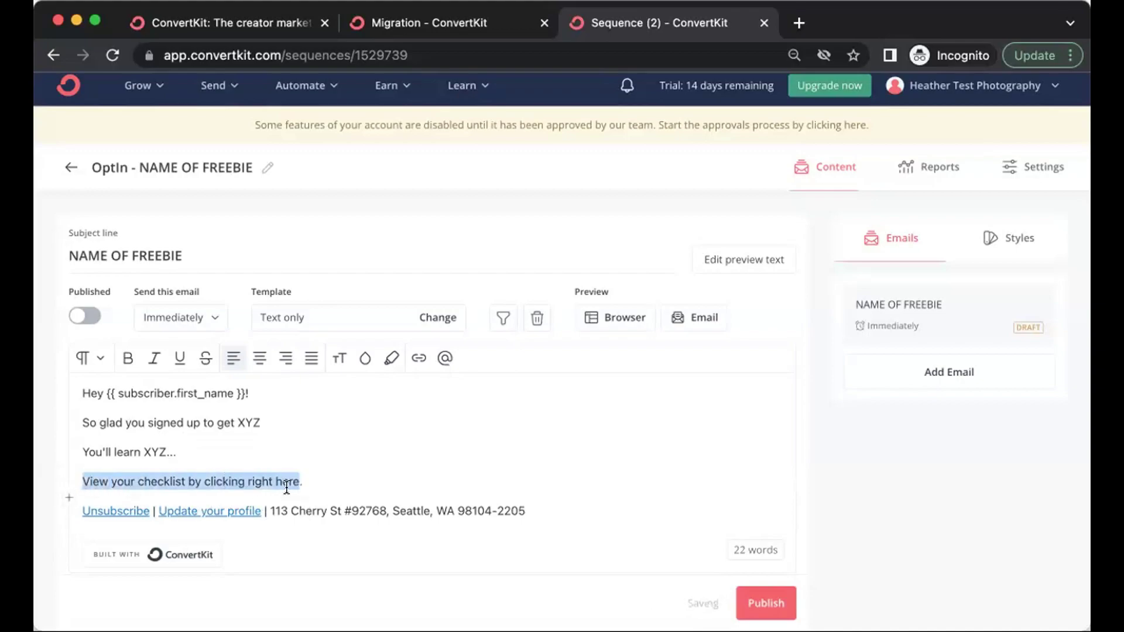
pyautogui.click(419, 359)
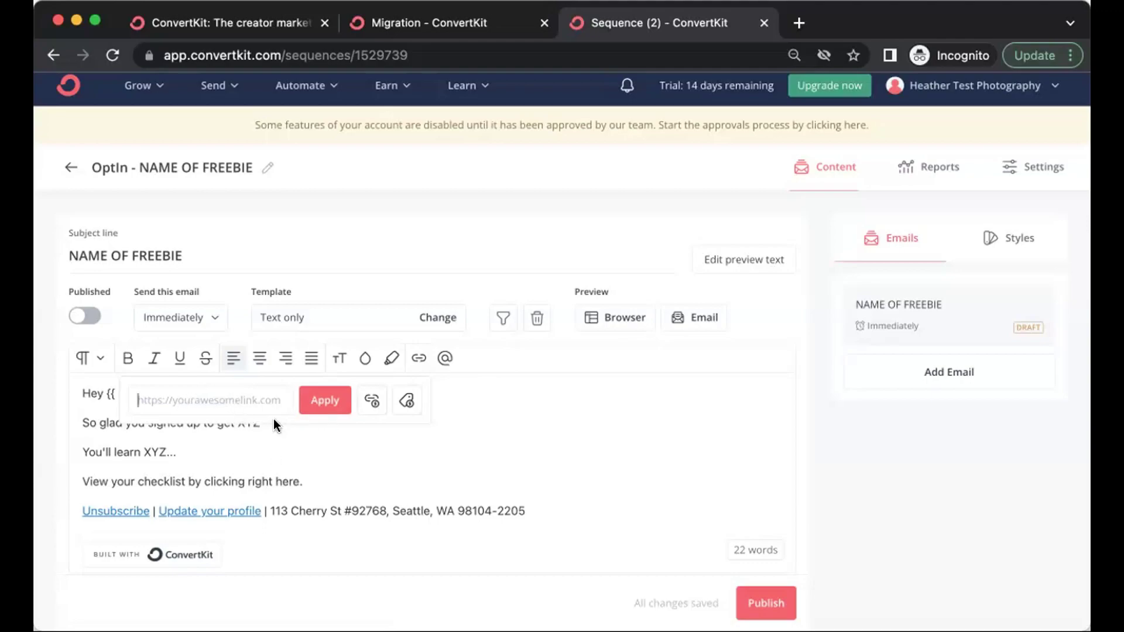
pyautogui.click(321, 475)
# Add the line "Be sure to check your inbox tomorrow to get XYZ..." below the checklist line.
pyautogui.press('Return')
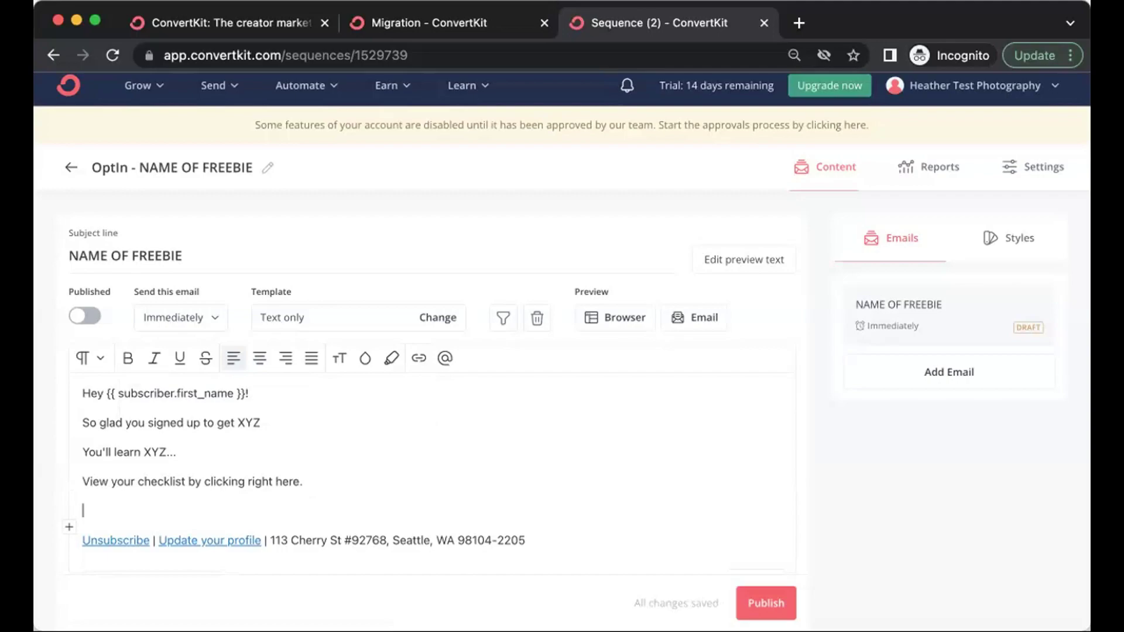
pyautogui.write('Be sure to check your inbox t')
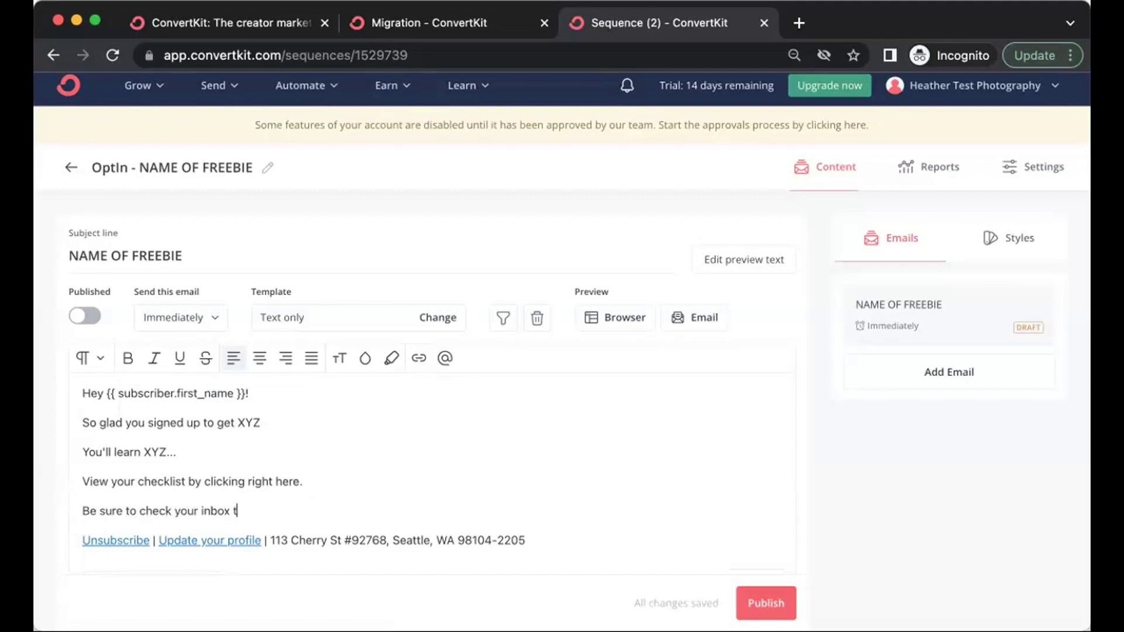
pyautogui.write('omorrow to get XYZ')
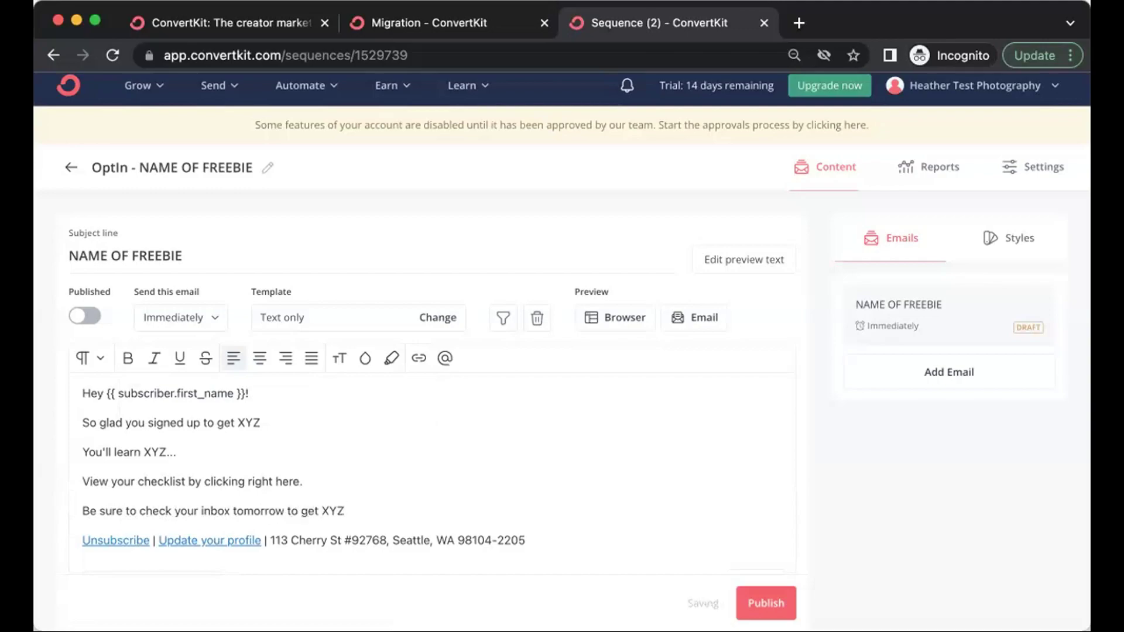
pyautogui.write('...')
pyautogui.press('Return')
# Add the sign-off "Talk later," with the sender's first name on the following line and blank lines beneath it.
pyautogui.write('Ta')
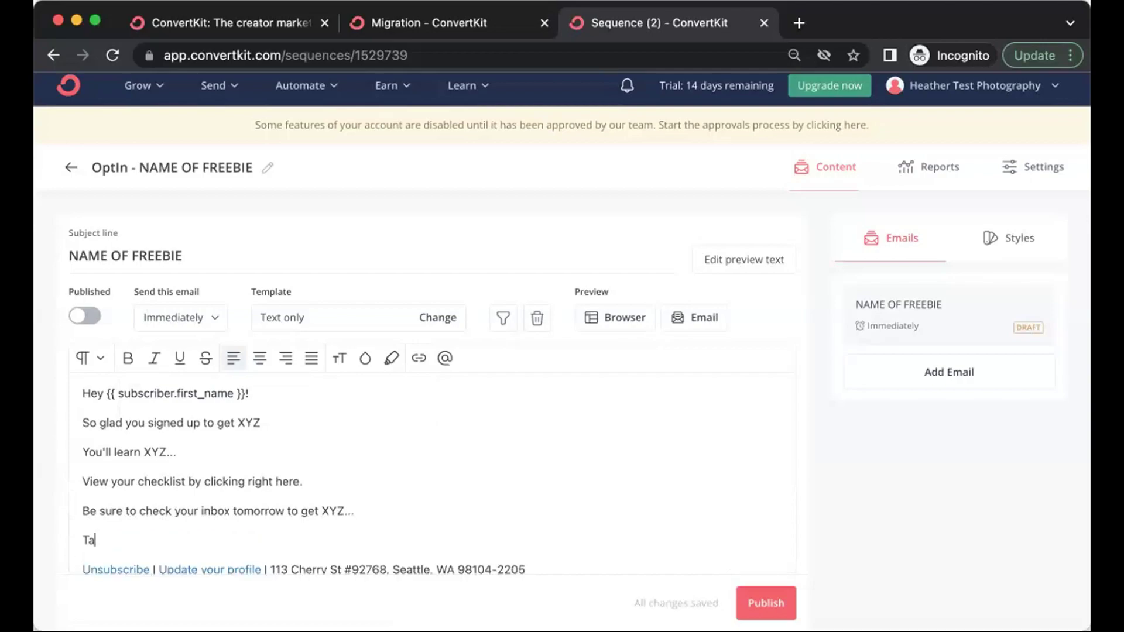
pyautogui.write('lk later,')
pyautogui.press('Return')
pyautogui.press('BackSpace')
pyautogui.press('BackSpace')
pyautogui.press('BackSpace')
pyautogui.write('r,')
pyautogui.press('Return')
pyautogui.write('Heather')
pyautogui.scroll(-5, 328, 460)
pyautogui.press('Return')
pyautogui.press('Return')
pyautogui.scroll(3, 369, 430)
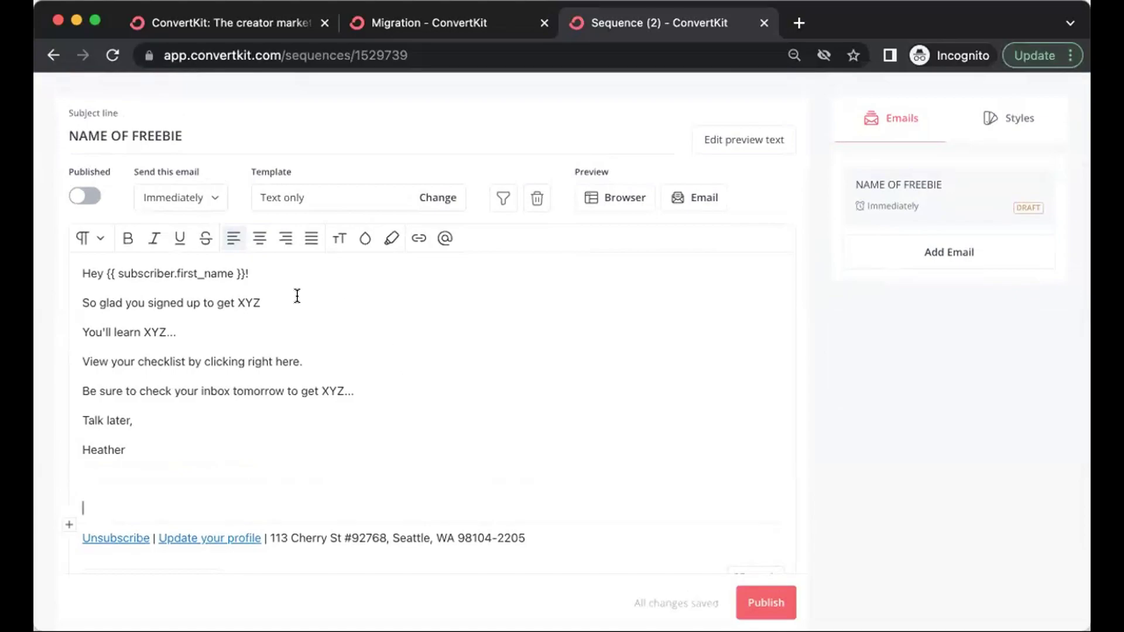
# Insert a divider between "You'll learn XYZ..." and the checklist line.
pyautogui.click(212, 325)
pyautogui.click(69, 350)
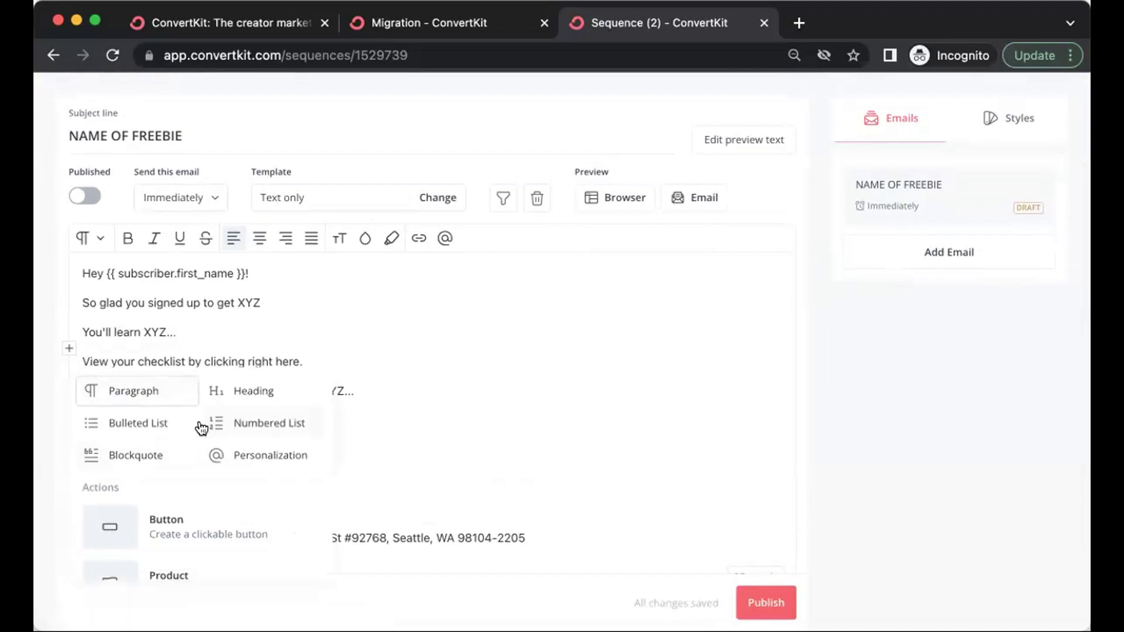
pyautogui.scroll(-4, 202, 428)
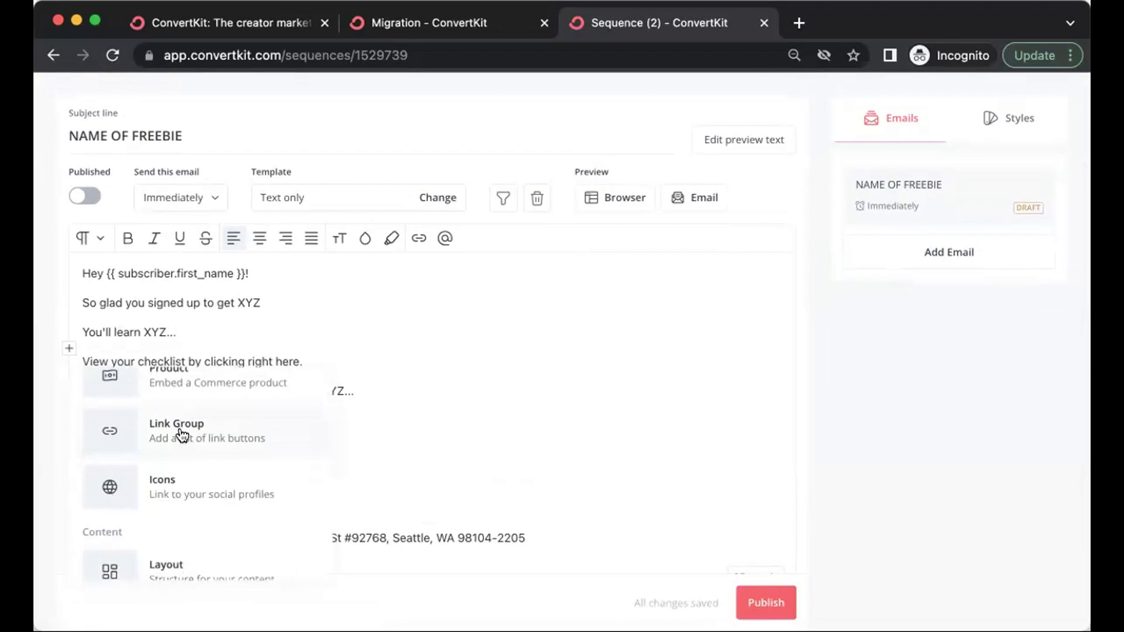
pyautogui.scroll(-2, 185, 445)
pyautogui.scroll(-3, 176, 451)
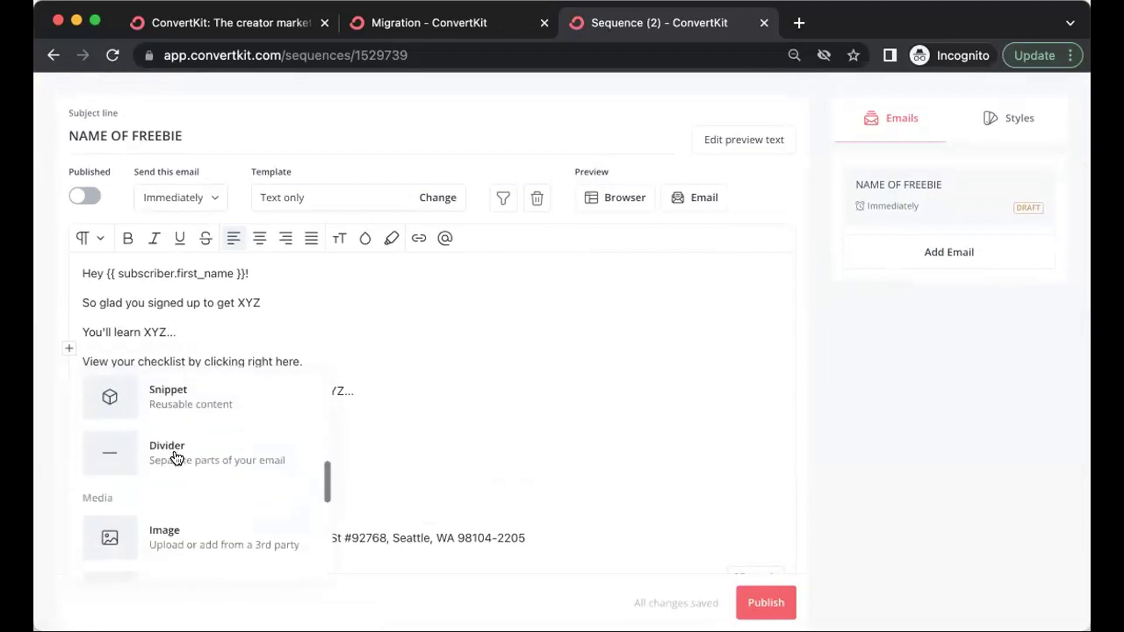
pyautogui.click(174, 443)
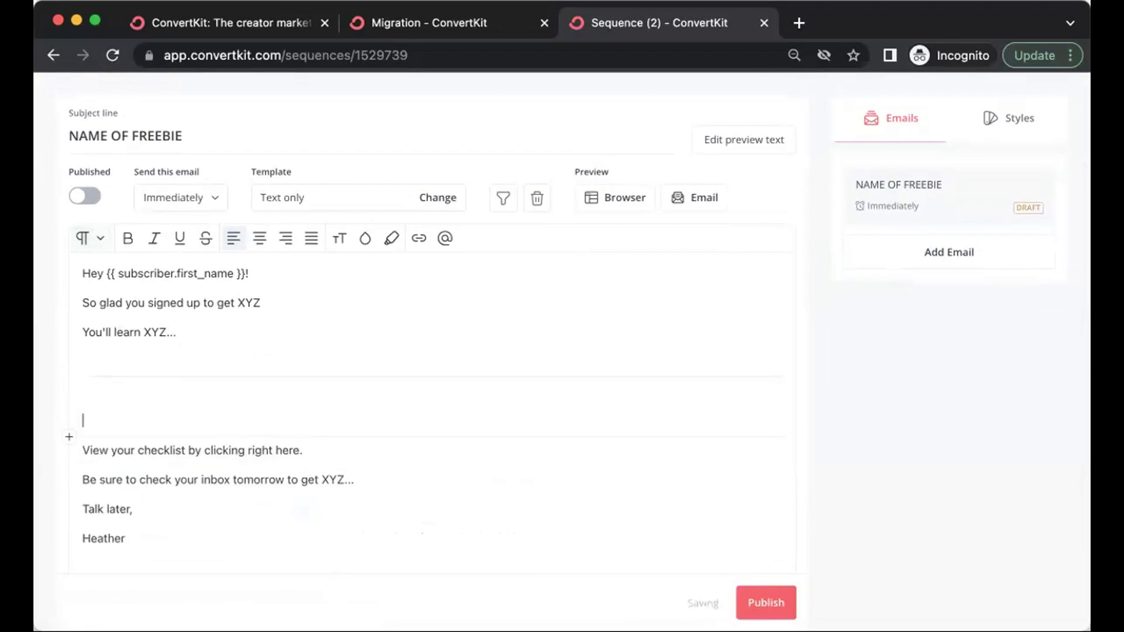
# Examine the range of content, media and advanced blocks that can be inserted below the divider.
pyautogui.click(68, 439)
pyautogui.scroll(-5, 171, 477)
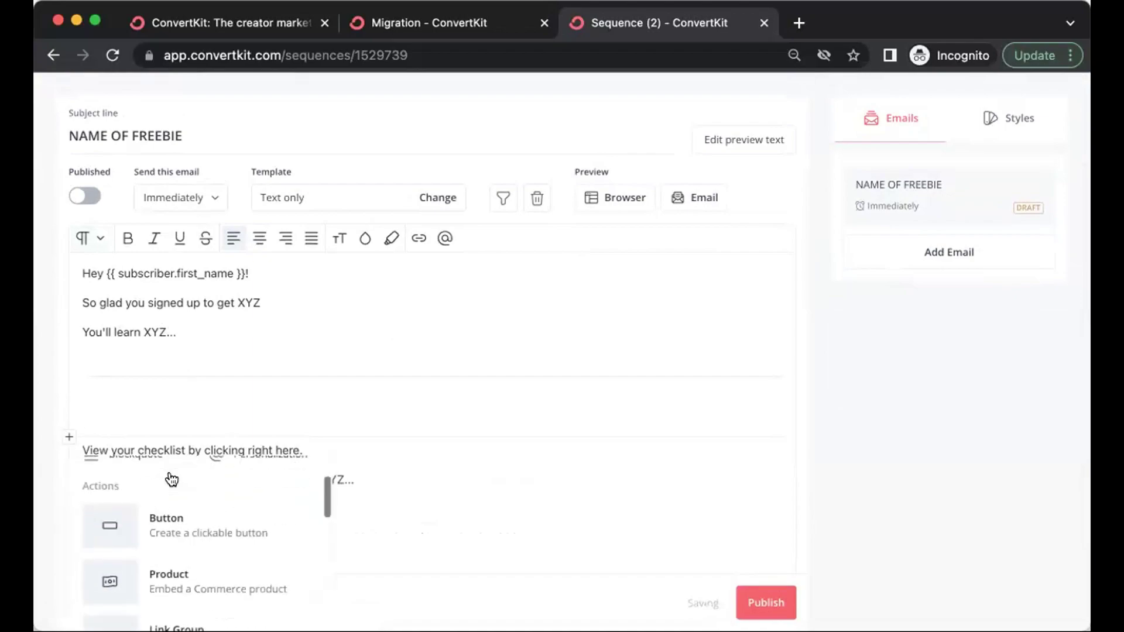
pyautogui.scroll(-5, 181, 509)
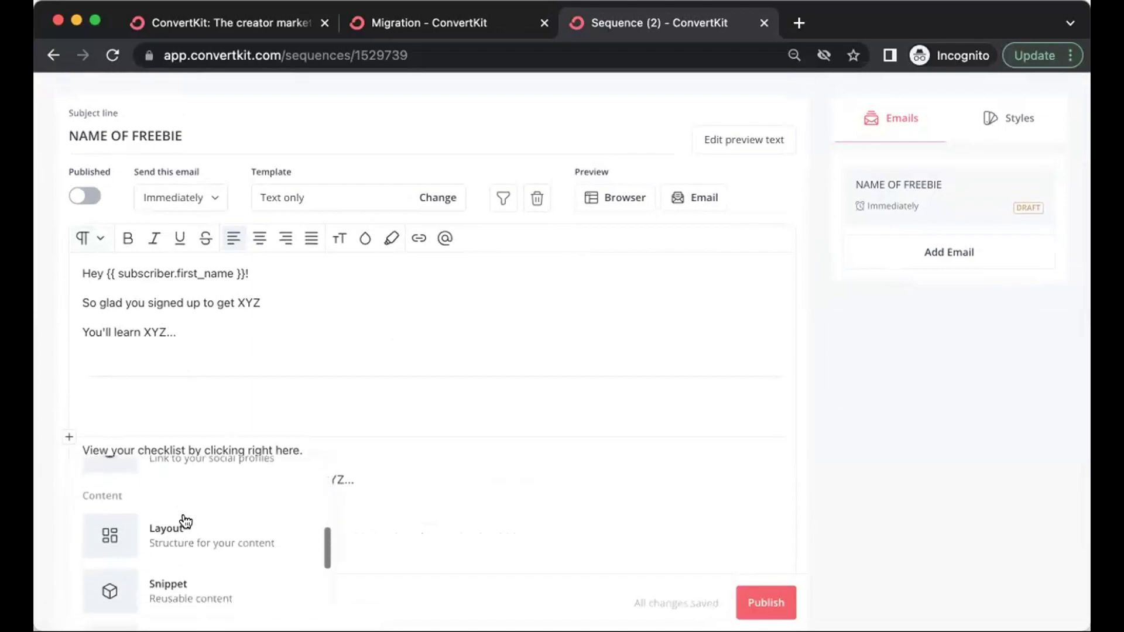
pyautogui.scroll(-3, 188, 567)
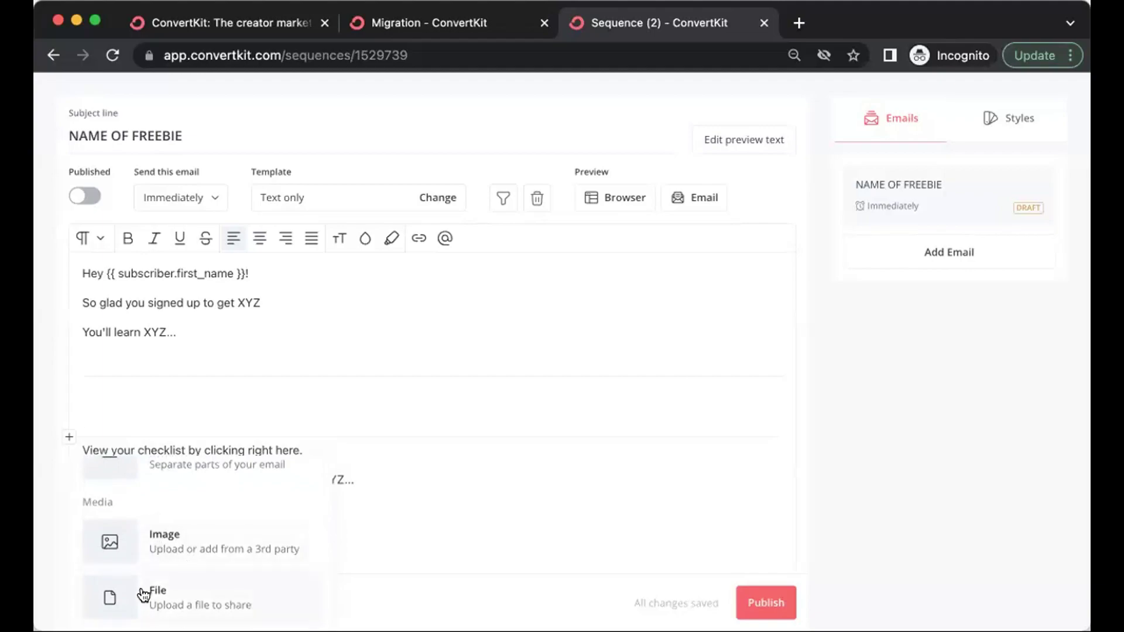
pyautogui.scroll(-1, 157, 536)
pyautogui.scroll(-1, 156, 535)
pyautogui.scroll(-2, 161, 556)
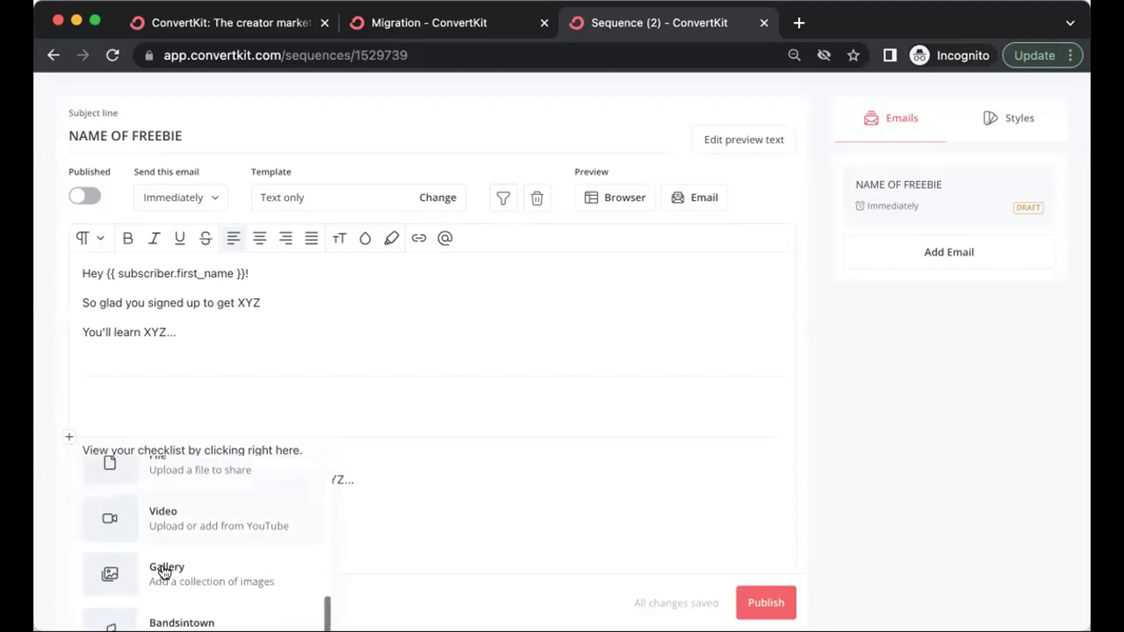
pyautogui.scroll(-2, 167, 575)
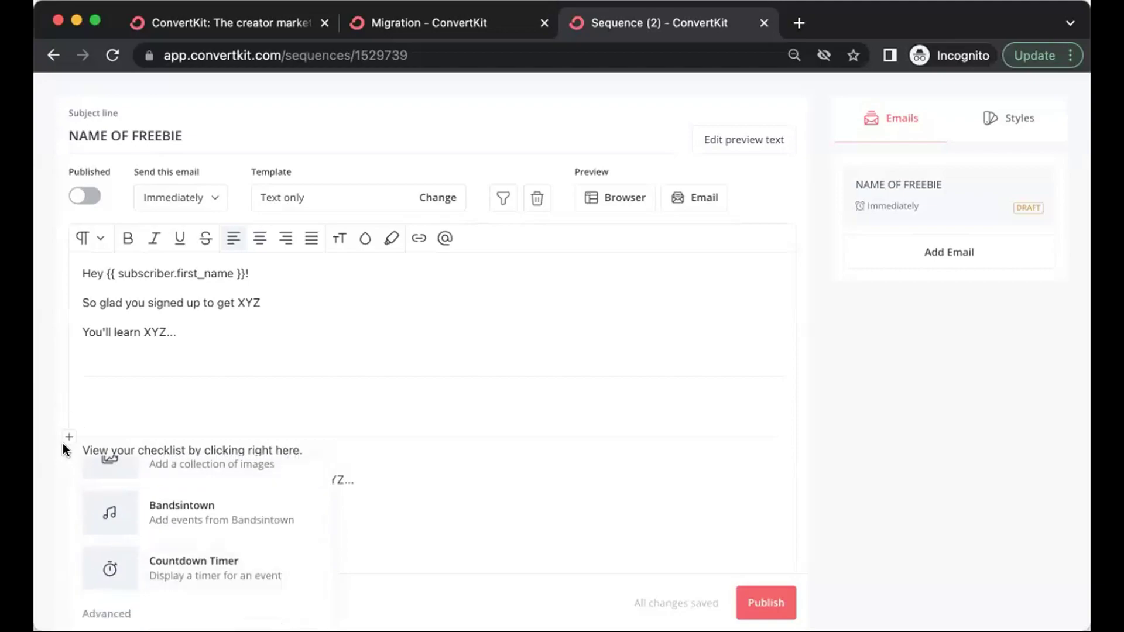
pyautogui.scroll(-1, 220, 498)
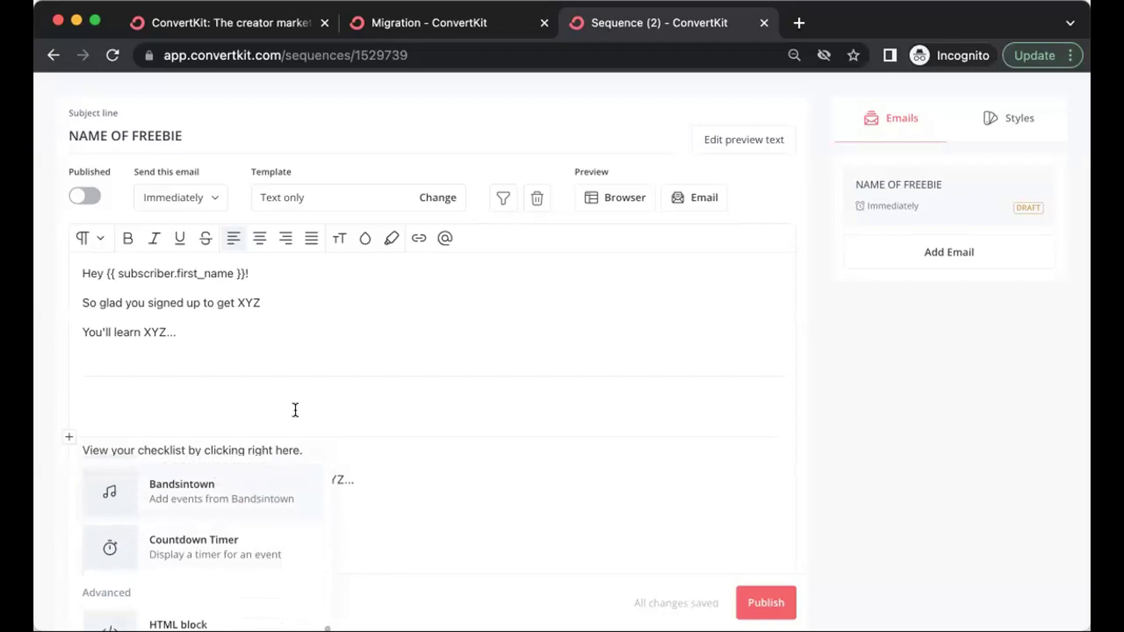
# Remove the divider and the empty lines around it above the checklist line.
pyautogui.click(278, 366)
pyautogui.click(141, 411)
pyautogui.press('BackSpace')
pyautogui.press('BackSpace')
pyautogui.click(249, 418)
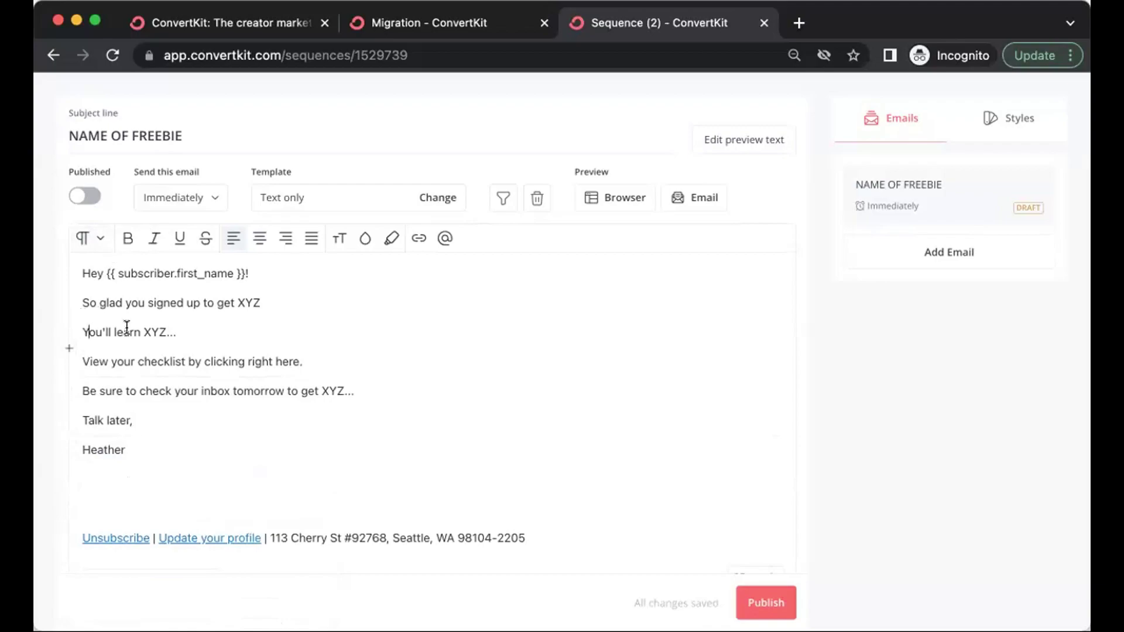
# Make the line "You'll learn XYZ..." bold, trying italic and underline on it and removing them again.
pyautogui.moveTo(85, 325); pyautogui.dragTo(191, 335)
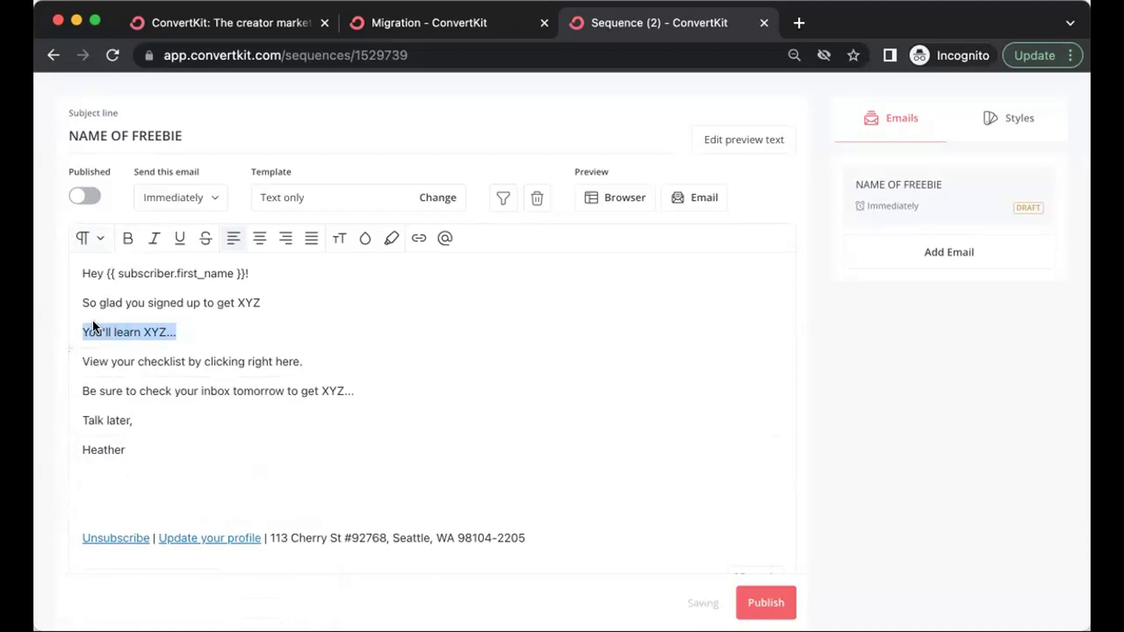
pyautogui.click(127, 239)
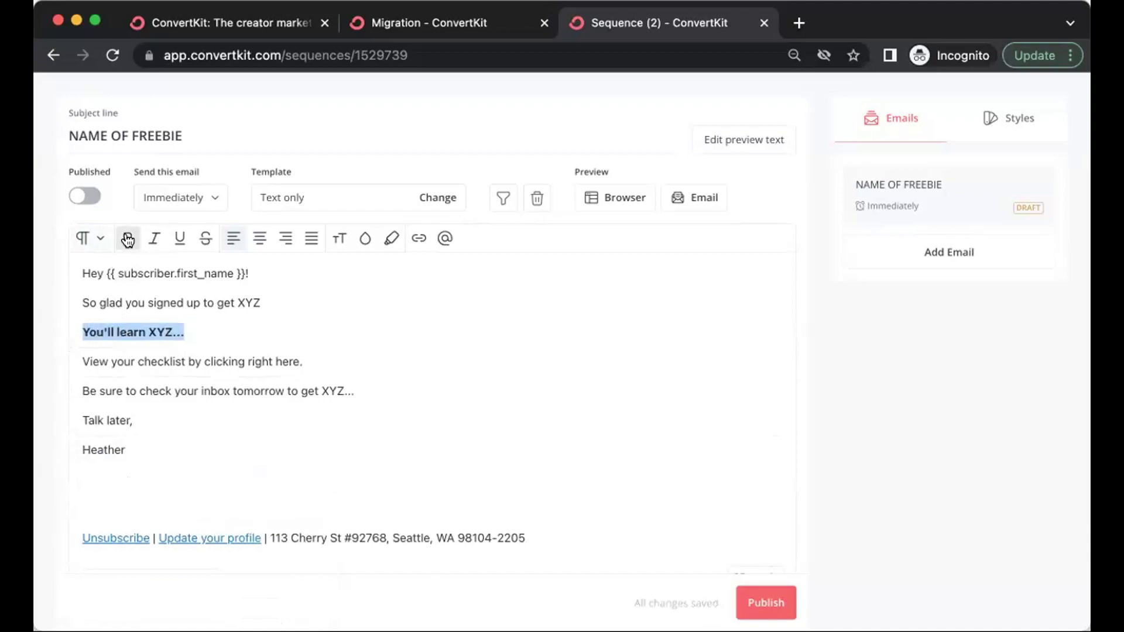
pyautogui.click(153, 242)
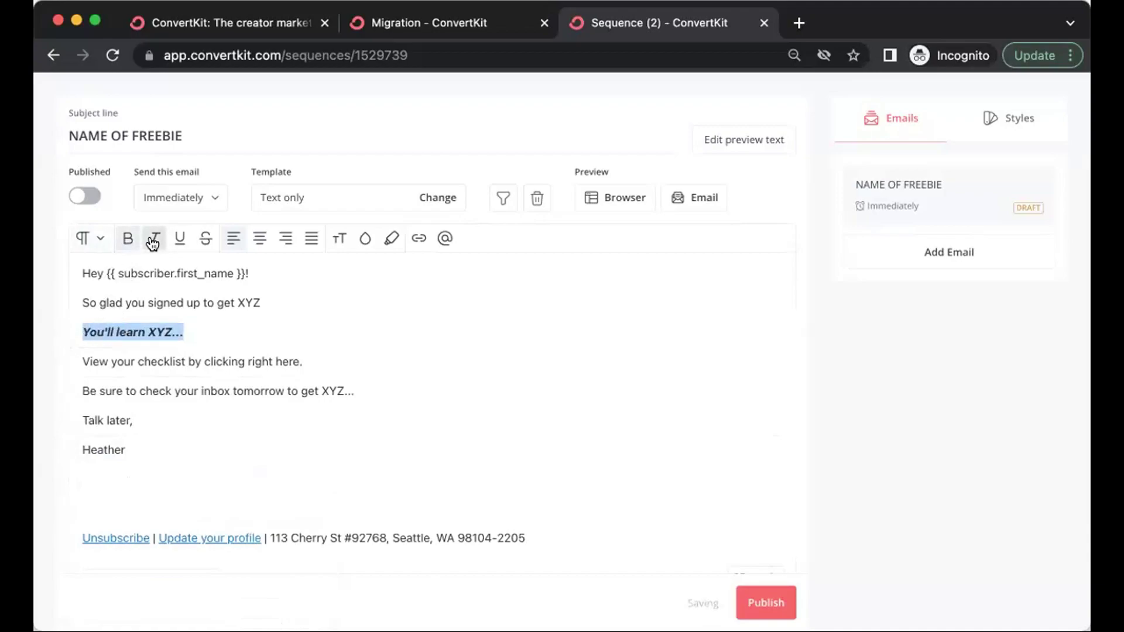
pyautogui.click(153, 241)
pyautogui.click(180, 240)
pyautogui.click(180, 240)
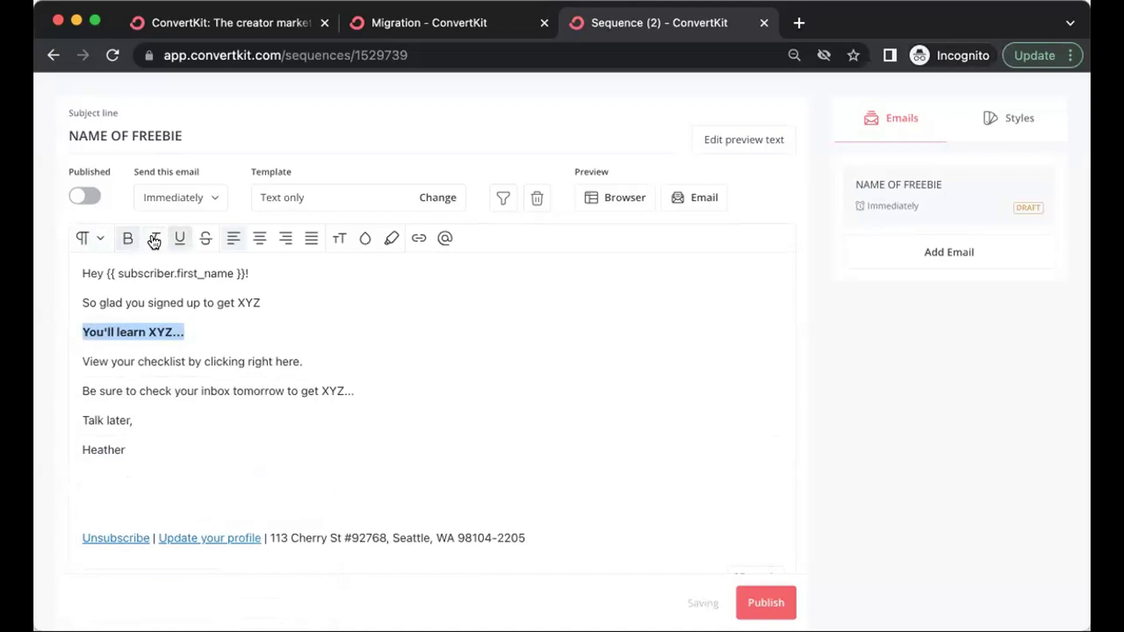
# Enlarge the font size of the bold line "You'll learn XYZ..." to a large heading size.
pyautogui.click(339, 240)
pyautogui.scroll(-3, 363, 369)
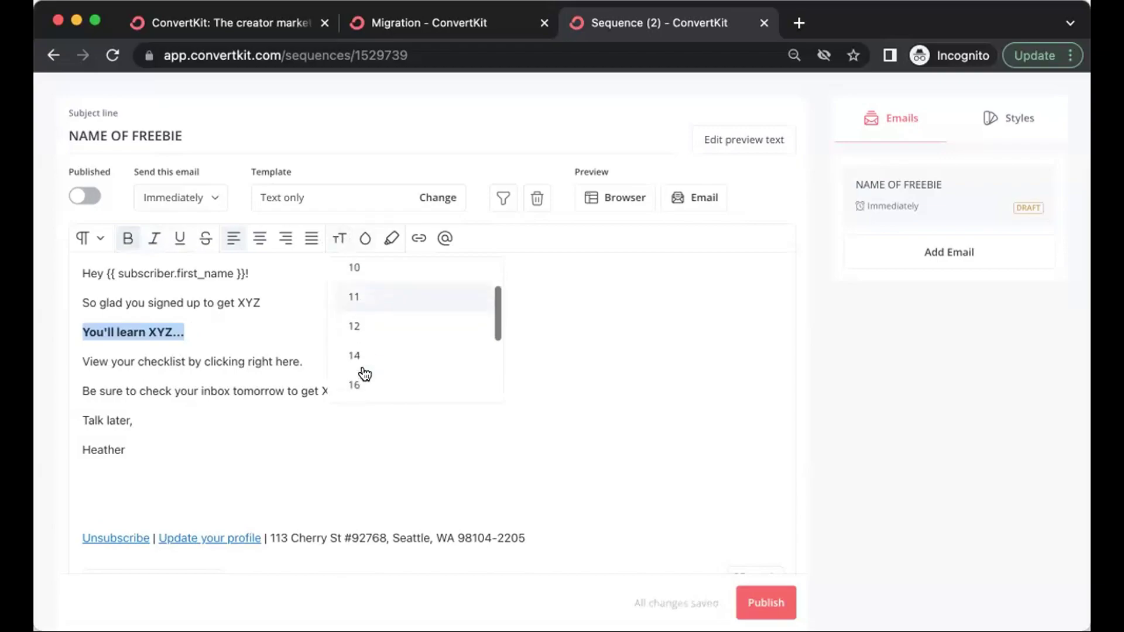
pyautogui.click(363, 366)
pyautogui.click(340, 238)
pyautogui.scroll(-3, 355, 359)
pyautogui.click(355, 354)
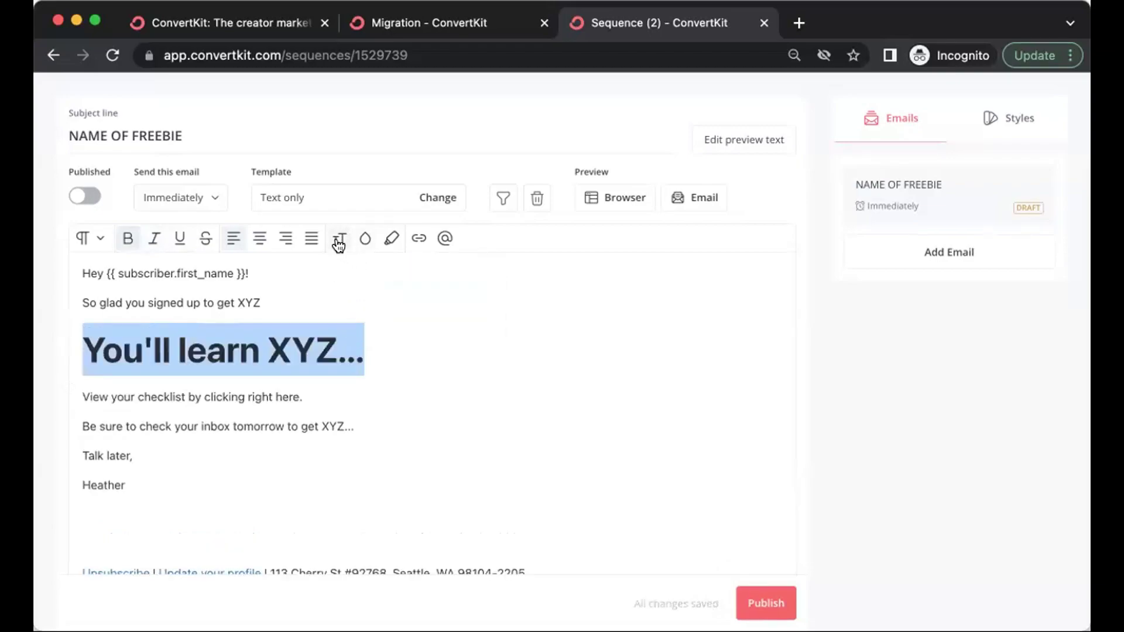
pyautogui.click(340, 240)
# Set the text color of "You'll learn XYZ..." to red, #DE2C2C.
pyautogui.click(365, 238)
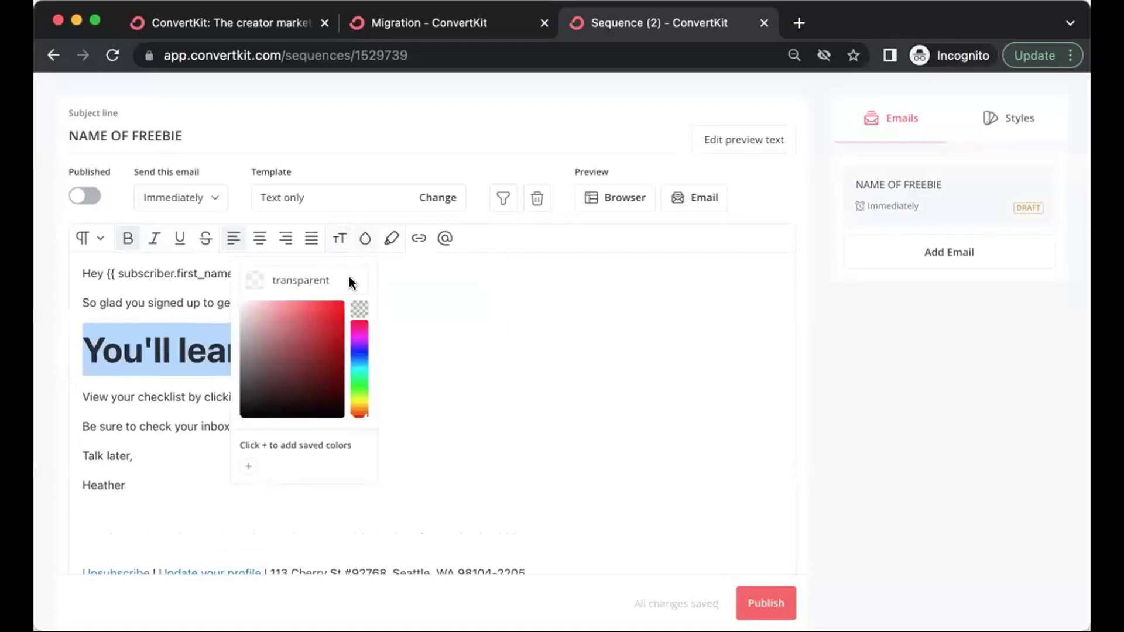
pyautogui.click(307, 326)
pyautogui.click(328, 320)
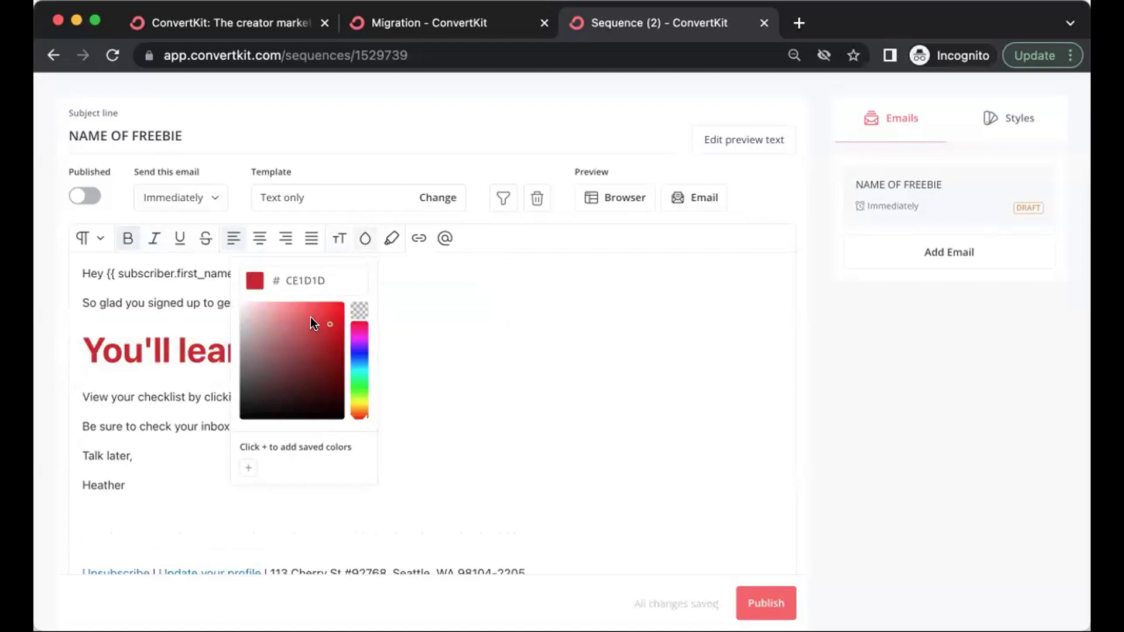
pyautogui.click(289, 373)
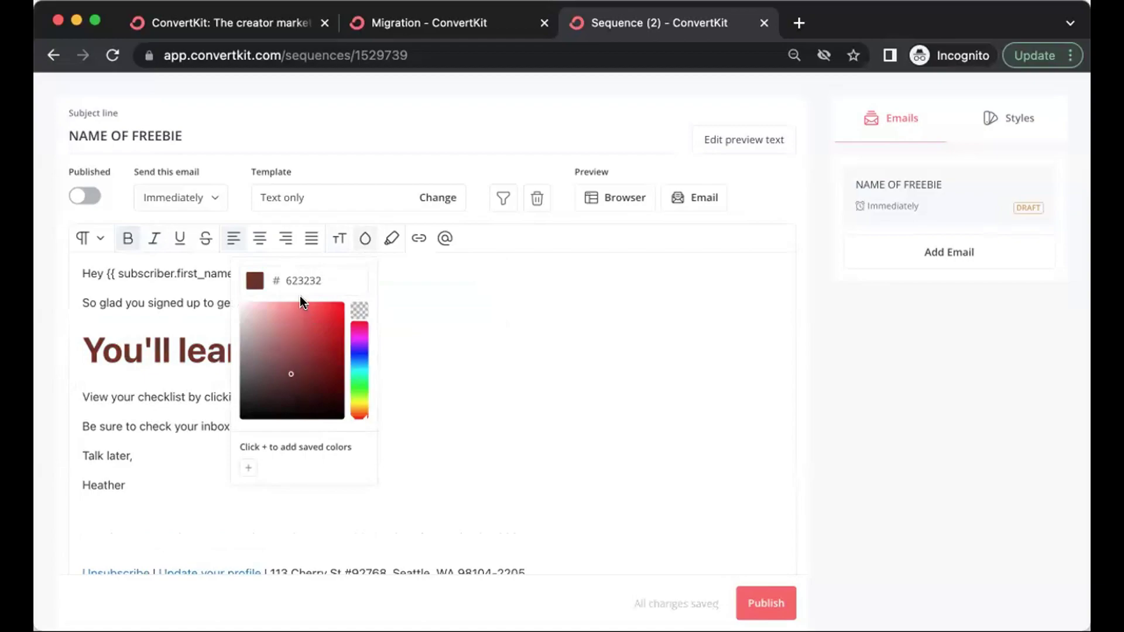
pyautogui.click(322, 314)
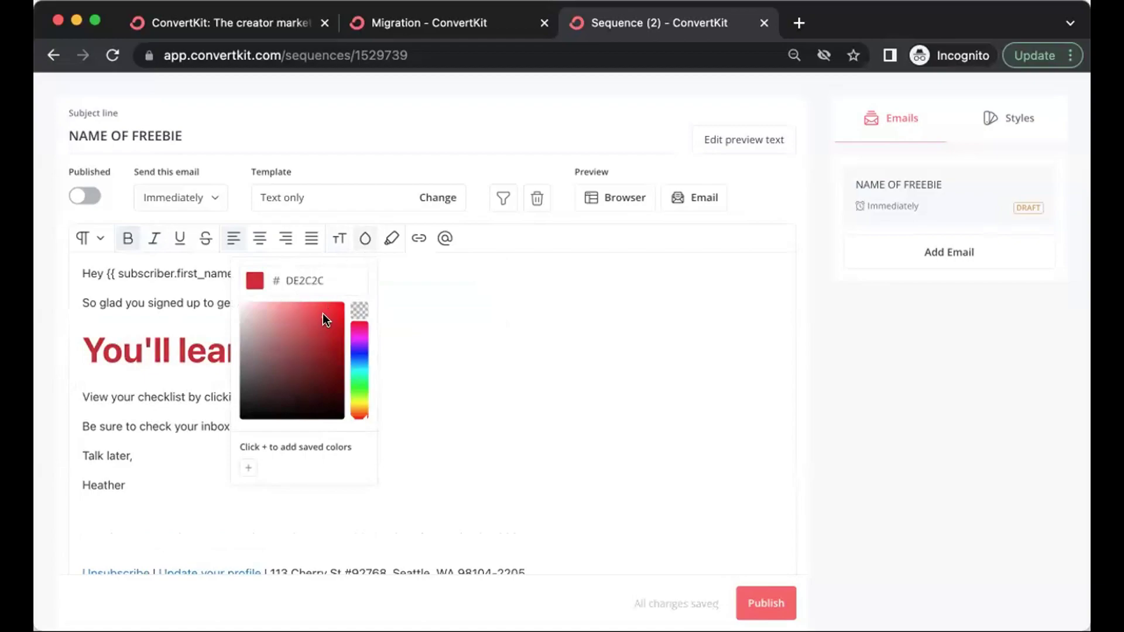
pyautogui.click(467, 289)
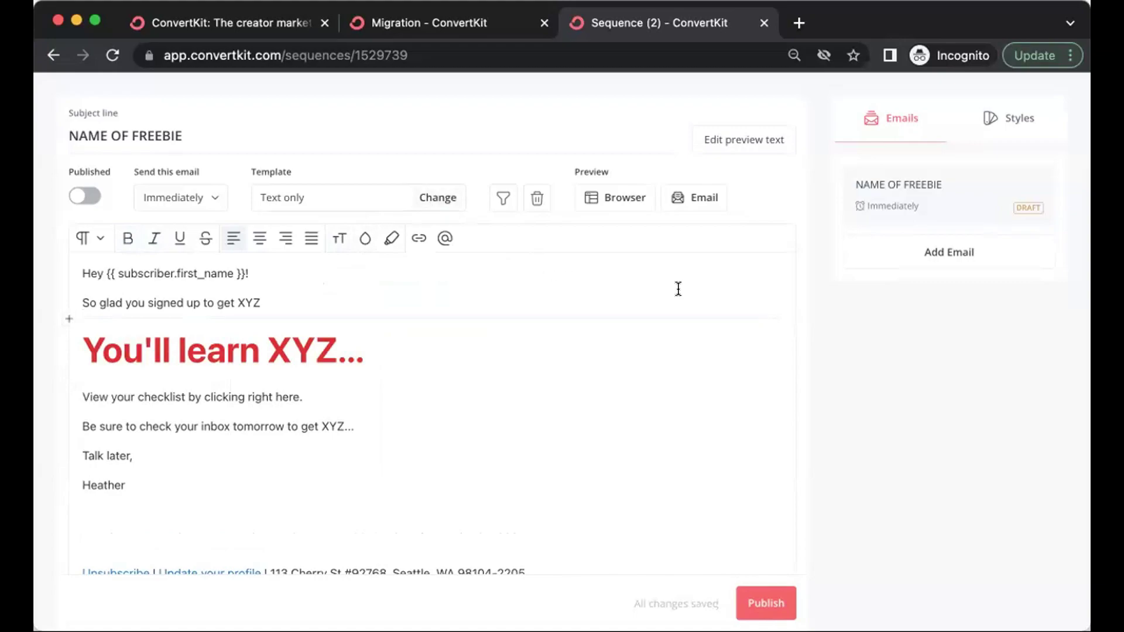
# Check the email's content in the browser preview and close the preview.
pyautogui.click(622, 202)
pyautogui.click(612, 197)
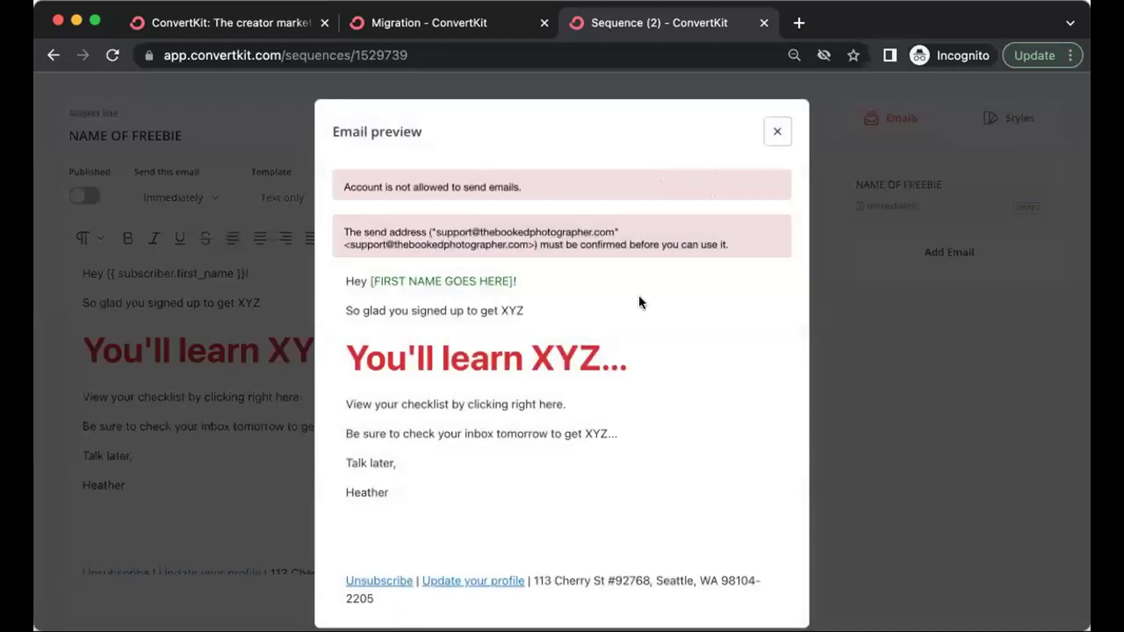
pyautogui.click(772, 129)
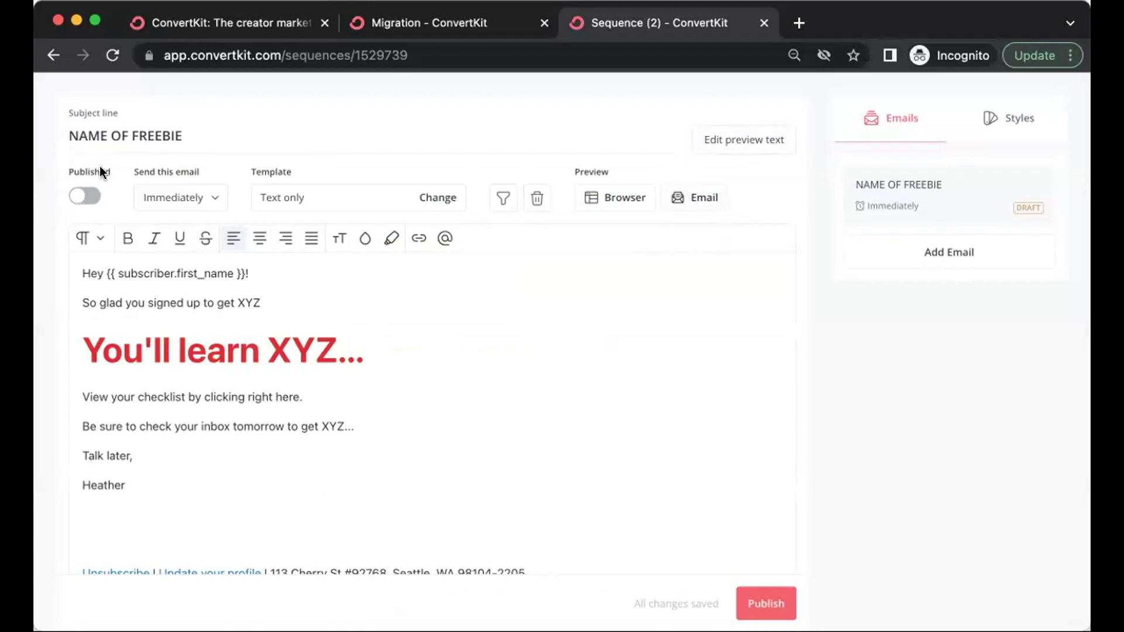
# Try to switch the email to published.
pyautogui.click(80, 197)
pyautogui.click(81, 198)
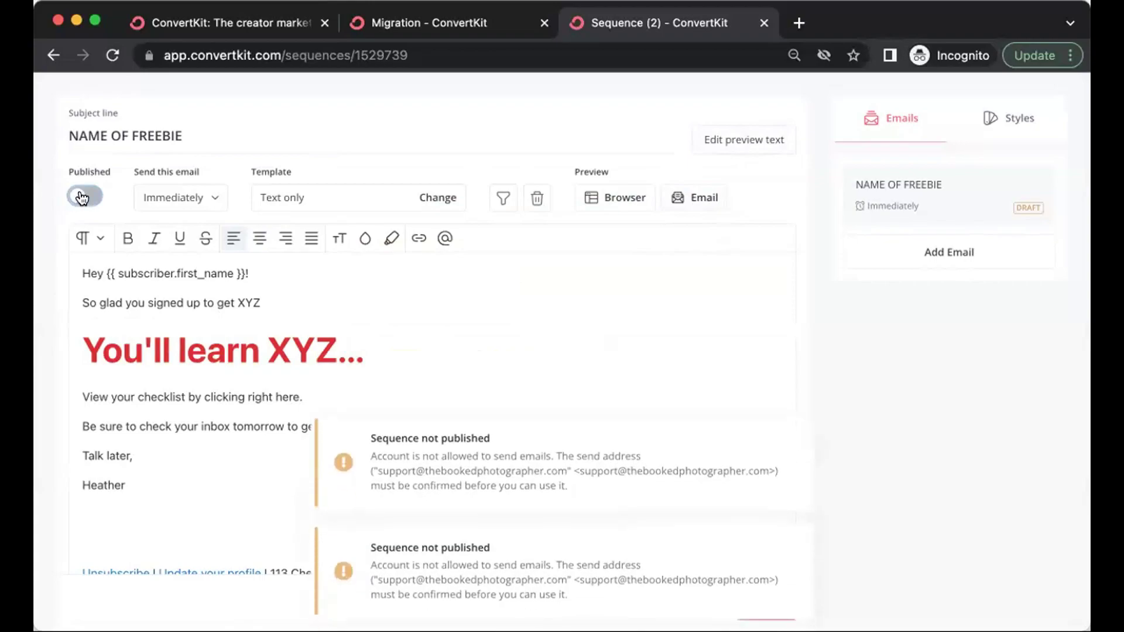
# Try again to switch the NAME OF FREEBIE email to published.
pyautogui.moveTo(390, 439); pyautogui.dragTo(502, 482)
pyautogui.moveTo(491, 565); pyautogui.dragTo(566, 593)
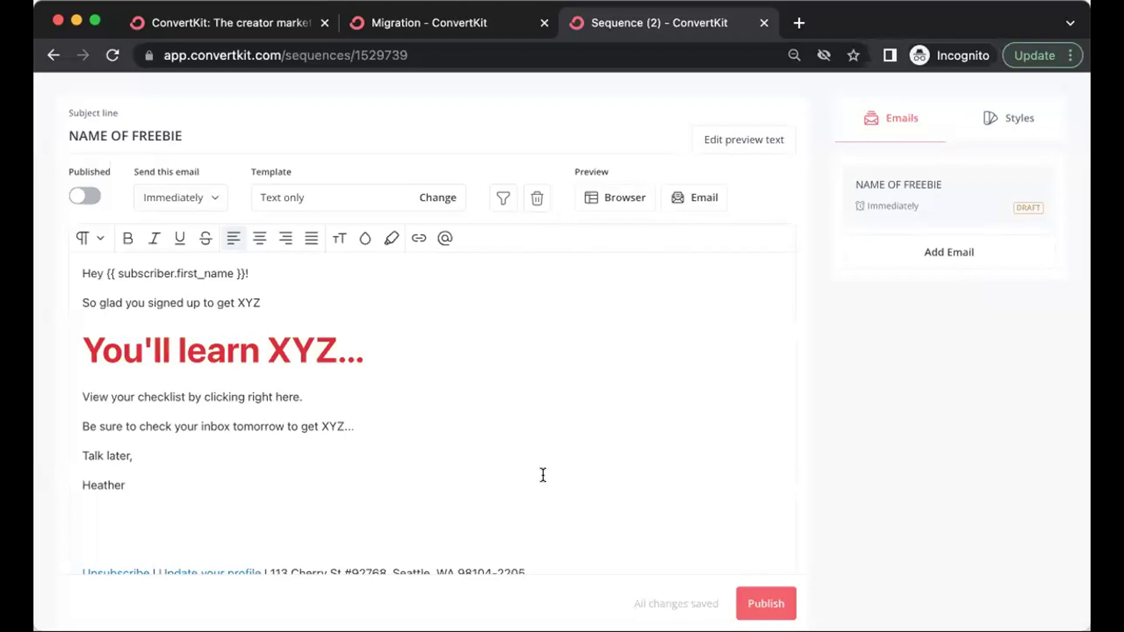
pyautogui.click(80, 199)
pyautogui.click(80, 199)
# Add a second email to the sequence with the subject line "Nice To Meet You!".
pyautogui.click(936, 264)
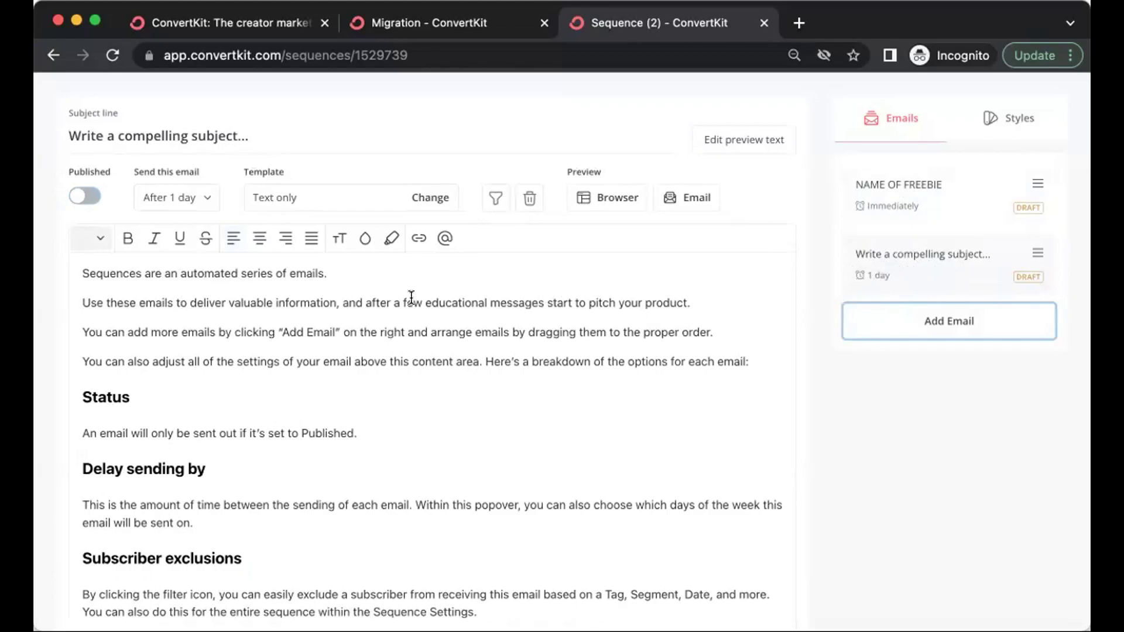
pyautogui.tripleClick(258, 131)
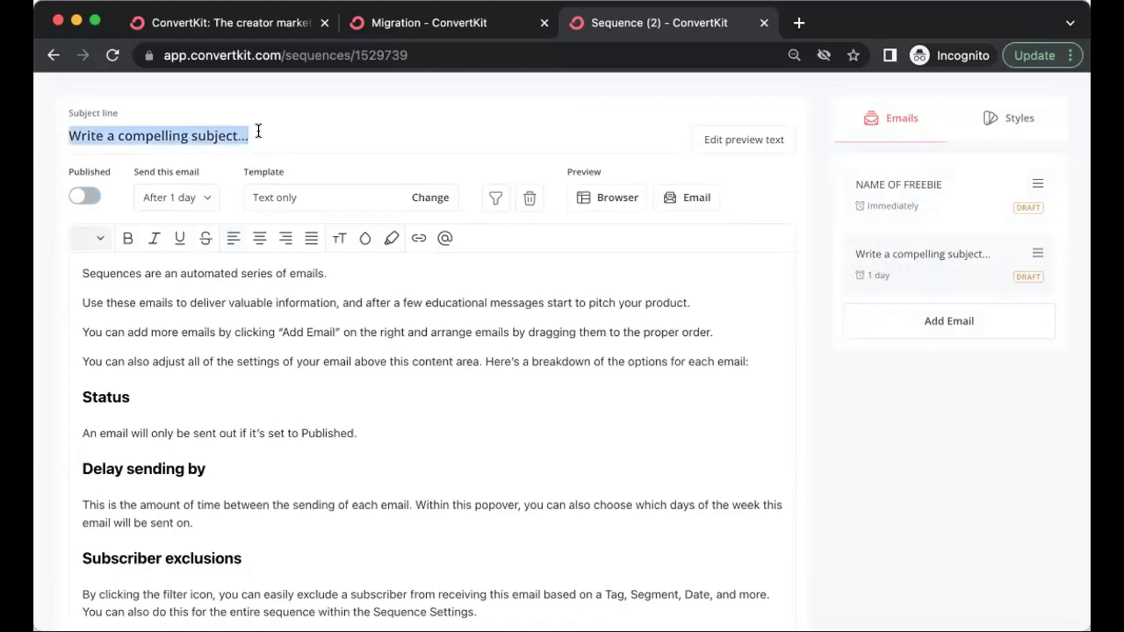
pyautogui.write('N')
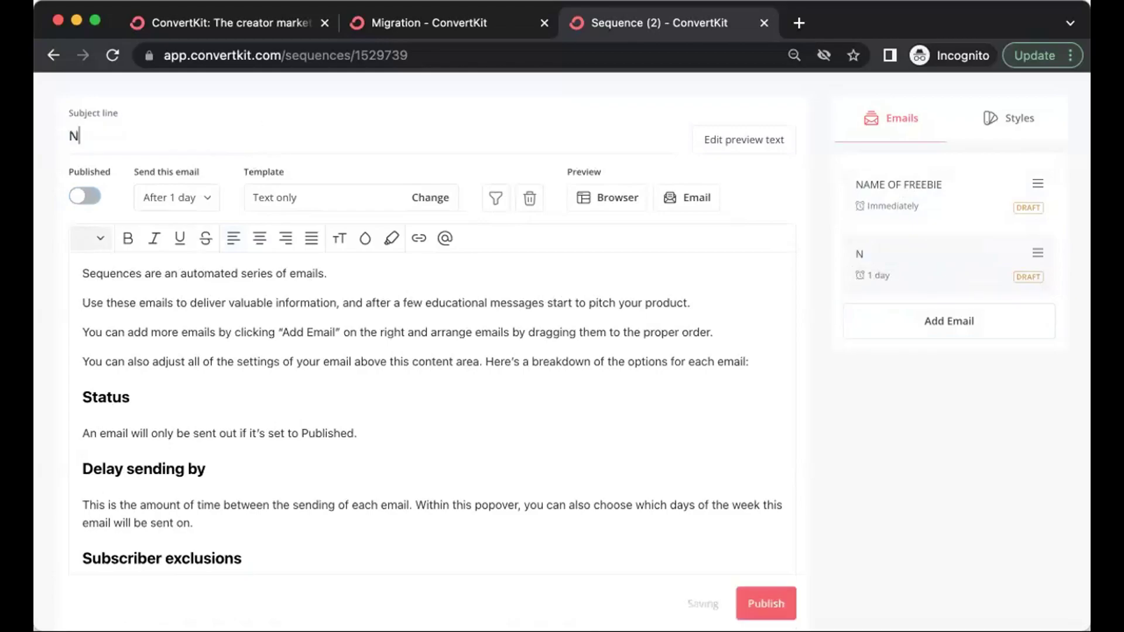
pyautogui.write('EW')
pyautogui.press('BackSpace')
pyautogui.press('BackSpace')
pyautogui.press('BackSpace')
pyautogui.write('Nice To M')
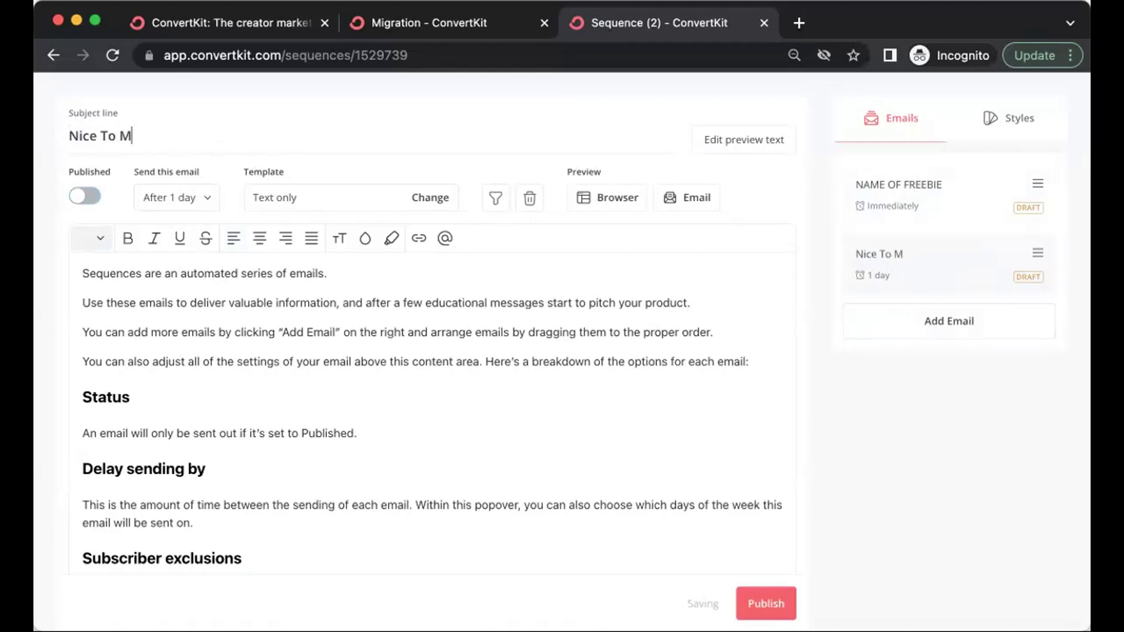
pyautogui.write('eet You!')
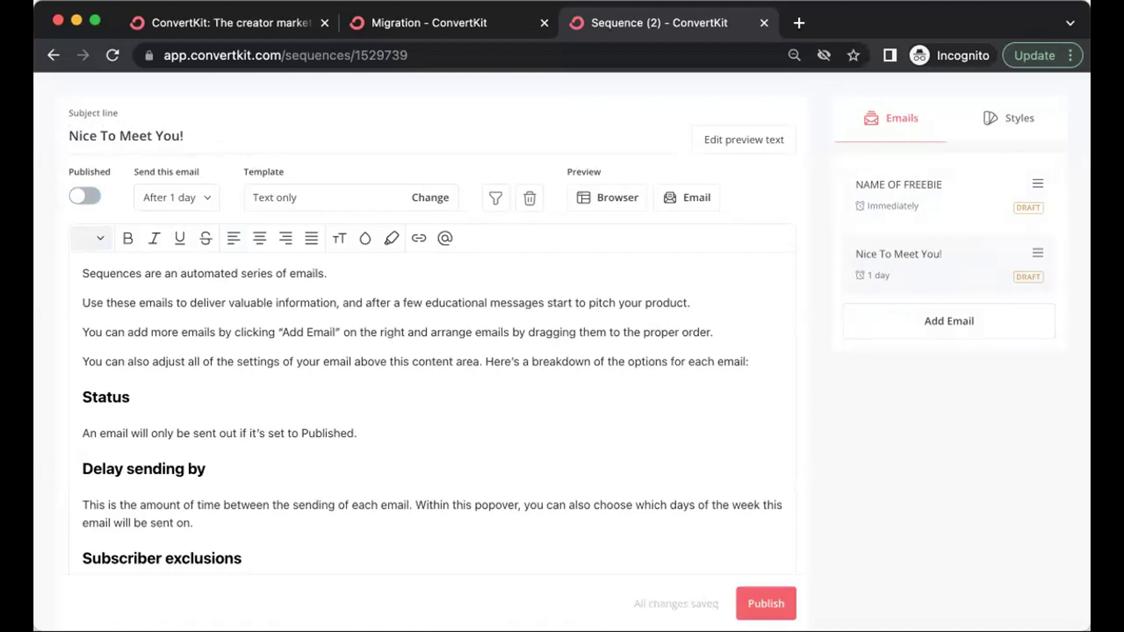
# Replace the second email's placeholder body with "Change Email #2".
pyautogui.click(82, 302)
pyautogui.press('super+a')
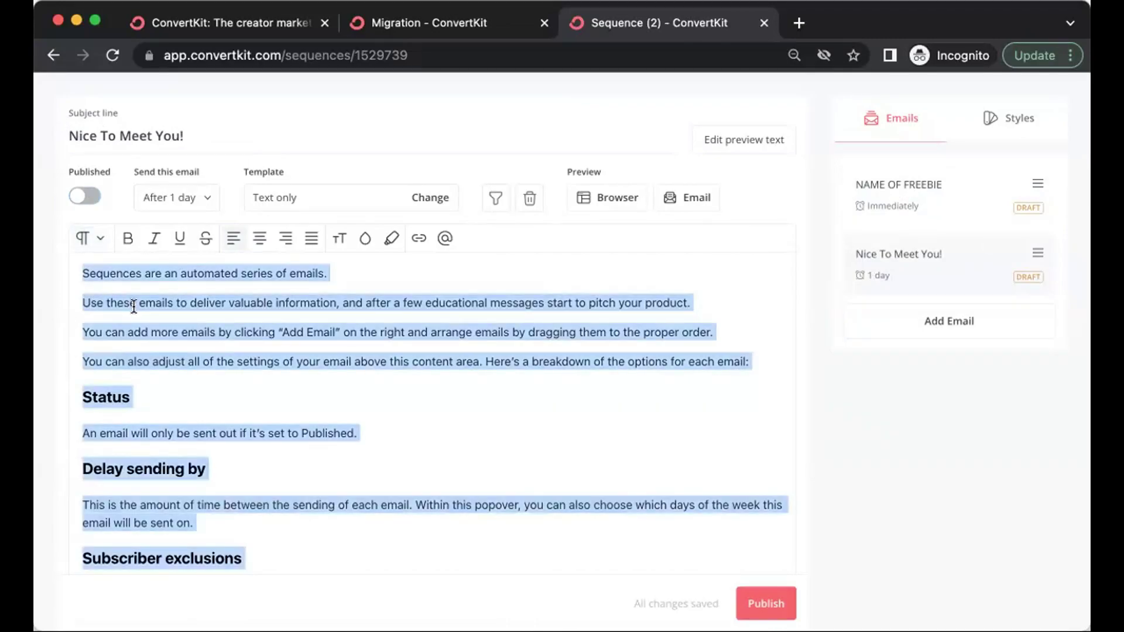
pyautogui.write('Change Email #2')
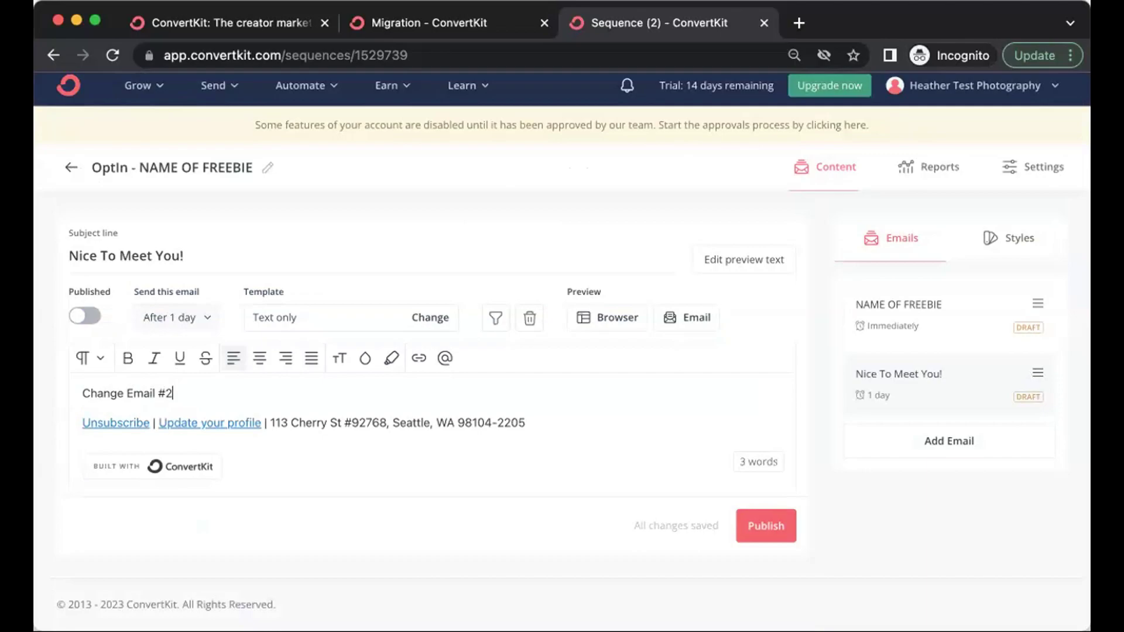
# Try longer send delays for the second email and set the delay back to 1 day after the last email.
pyautogui.click(166, 318)
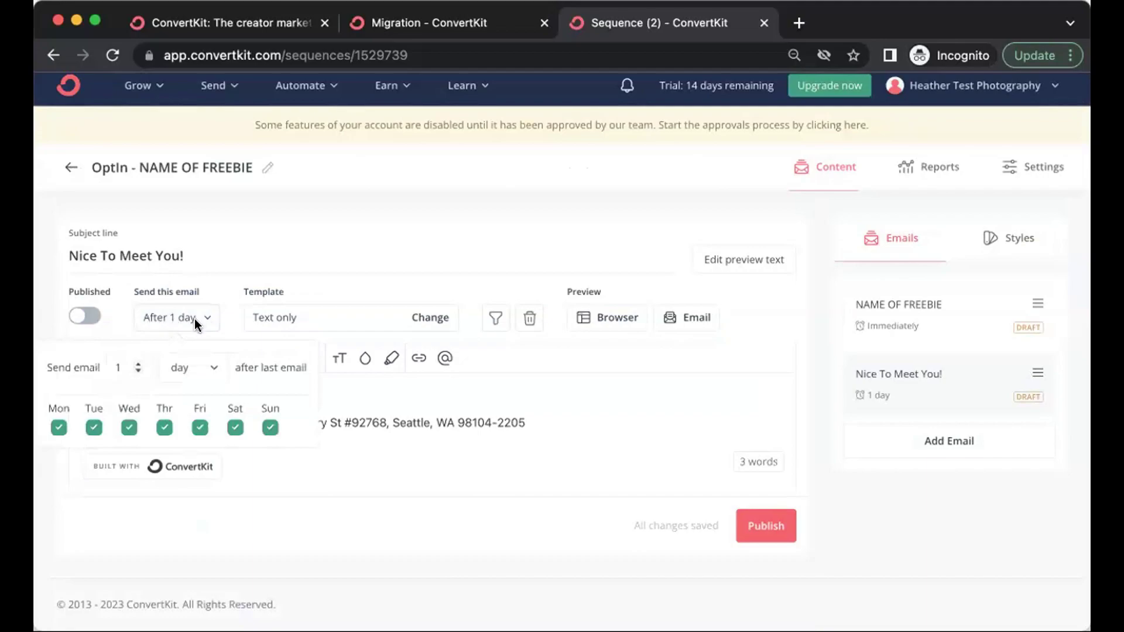
pyautogui.click(138, 364)
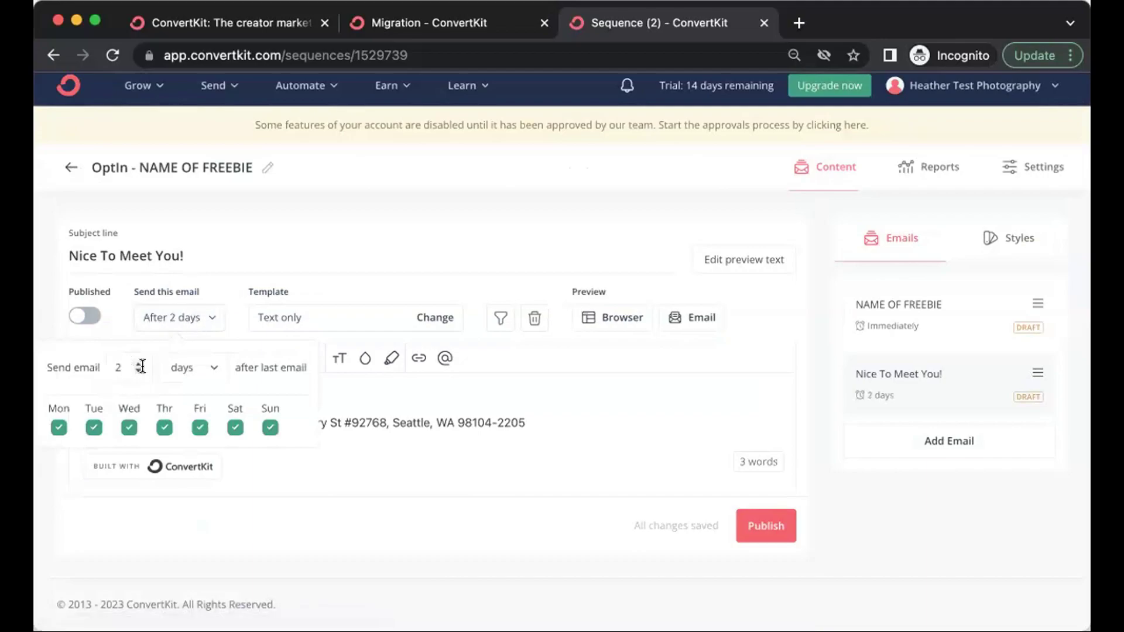
pyautogui.click(142, 370)
pyautogui.press('BackSpace')
pyautogui.write('4')
pyautogui.click(138, 364)
pyautogui.click(138, 373)
pyautogui.click(139, 373)
pyautogui.click(139, 374)
pyautogui.click(138, 375)
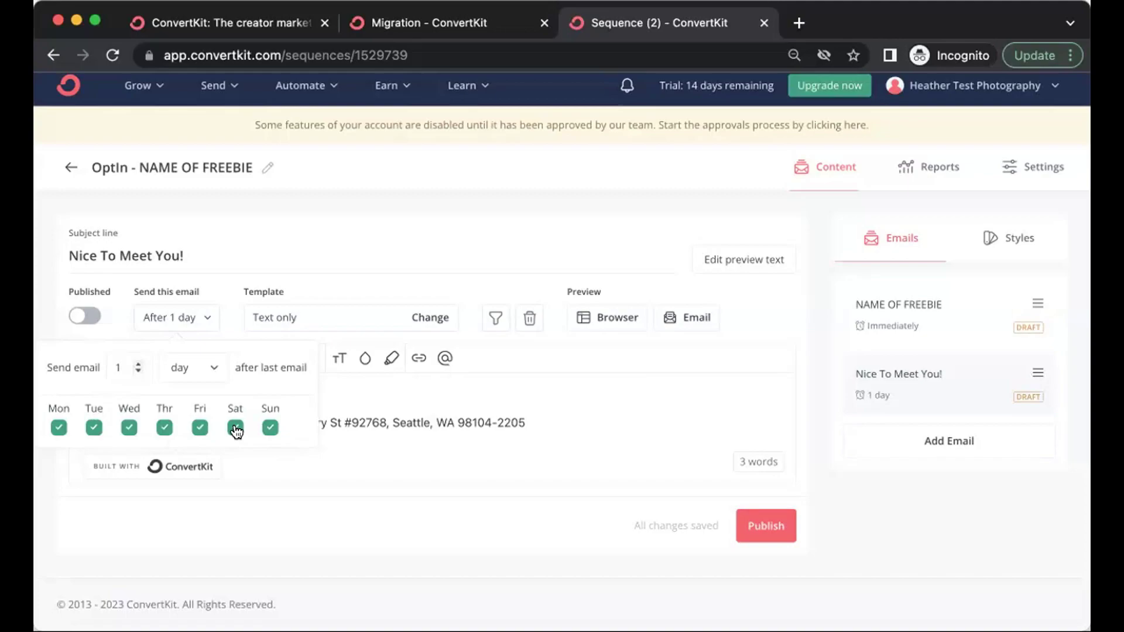
# Close the delay settings and try to switch the "Nice To Meet You!" email to published.
pyautogui.click(76, 296)
pyautogui.click(88, 316)
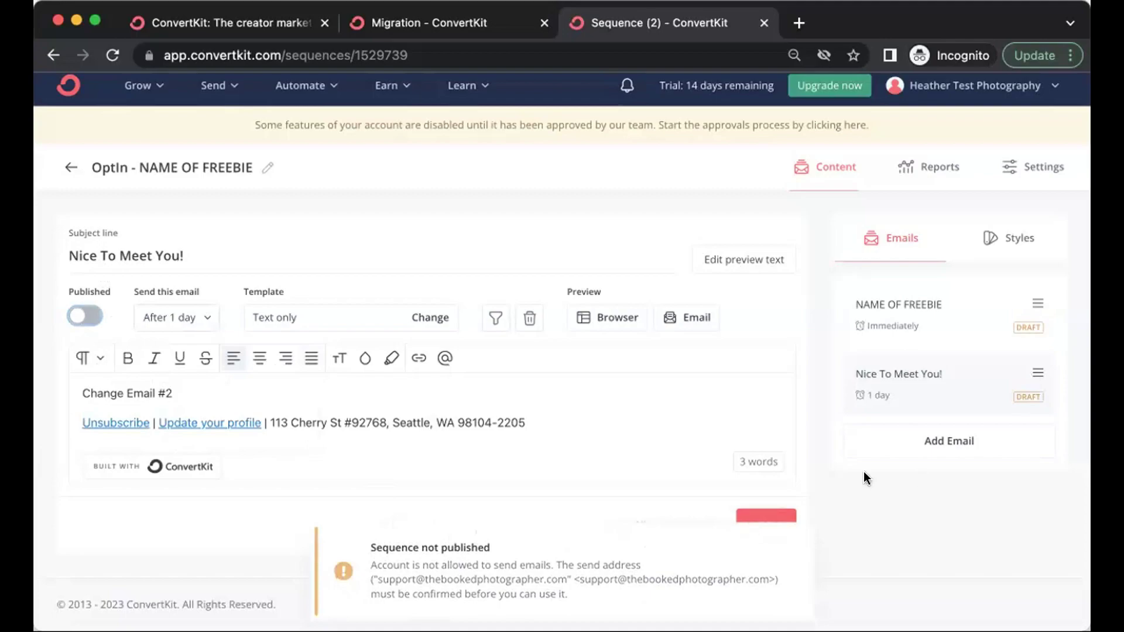
pyautogui.click(86, 316)
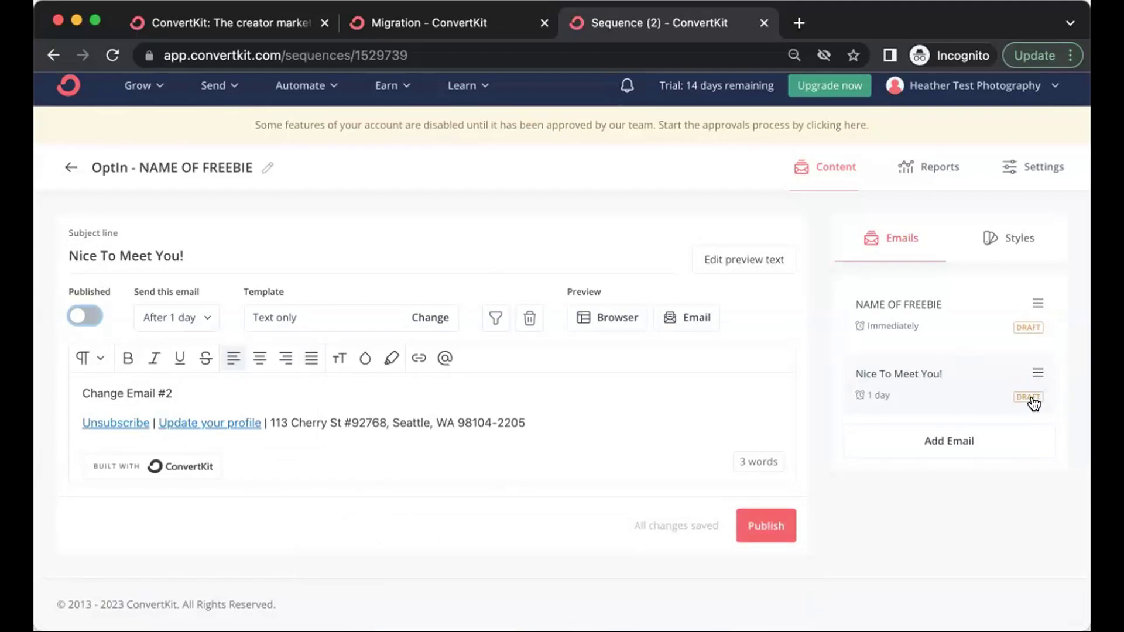
# Add a third email to the sequence with the subject line "Email #3".
pyautogui.click(984, 444)
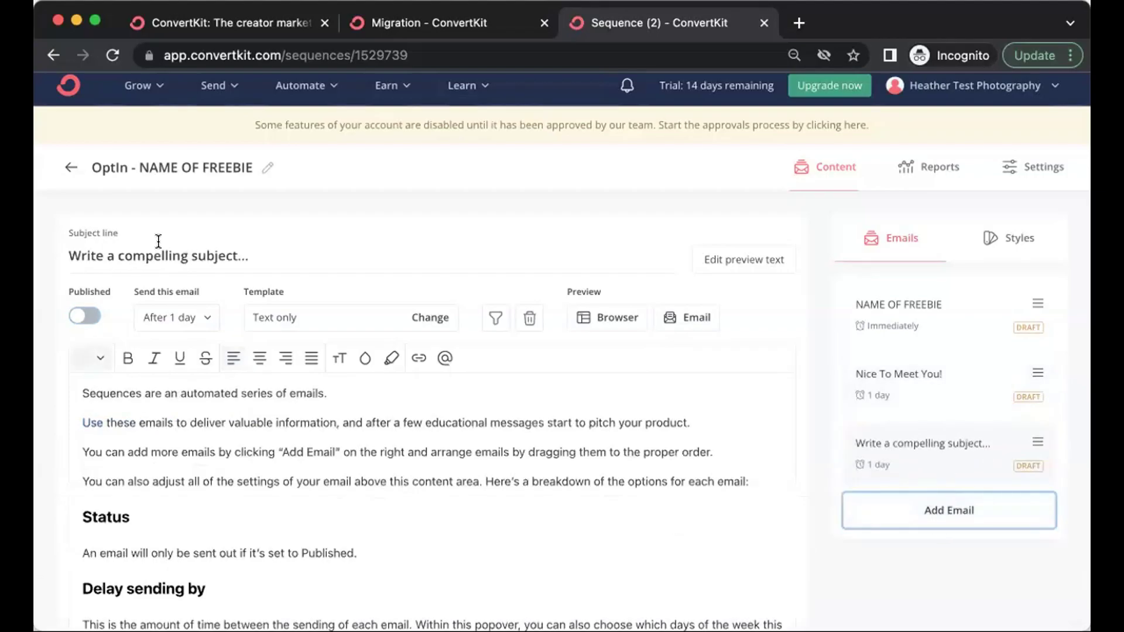
pyautogui.tripleClick(215, 261)
pyautogui.write('Email ')
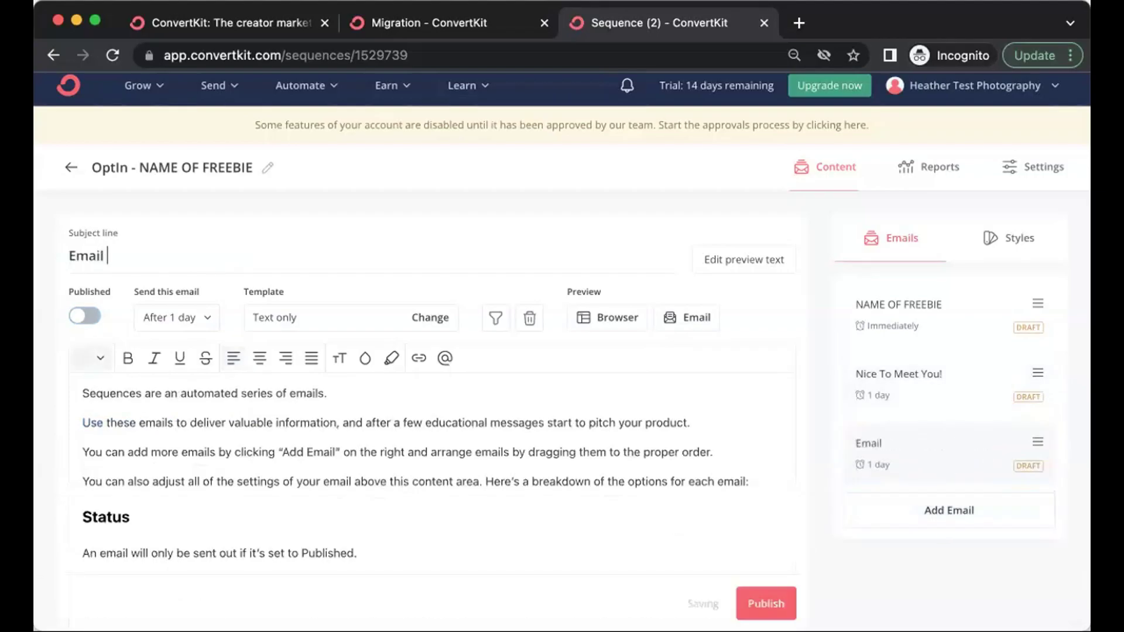
pyautogui.write('#3')
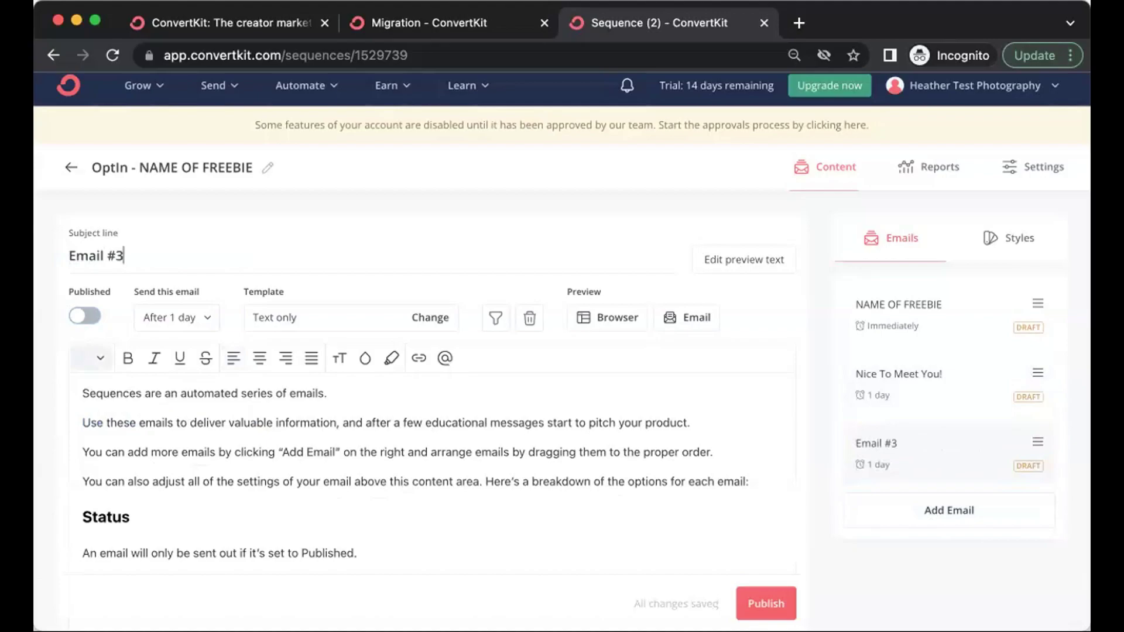
# Replace the placeholder body of Email #3 with the lines "Type more value" and "Call To Action".
pyautogui.click(83, 394)
pyautogui.press('super+a')
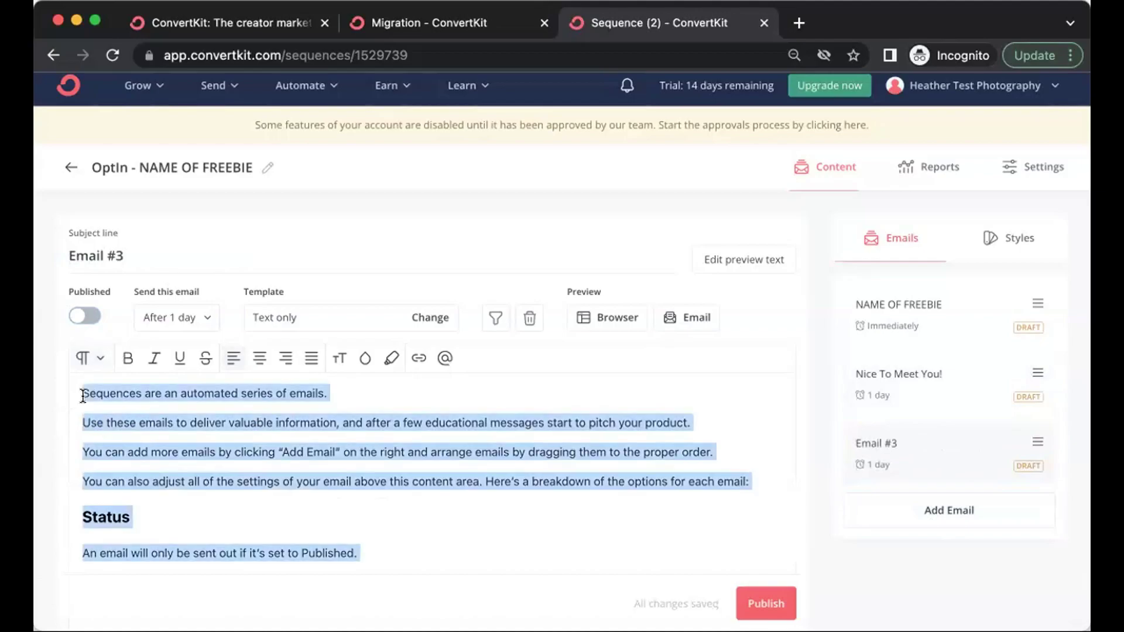
pyautogui.write('Ty')
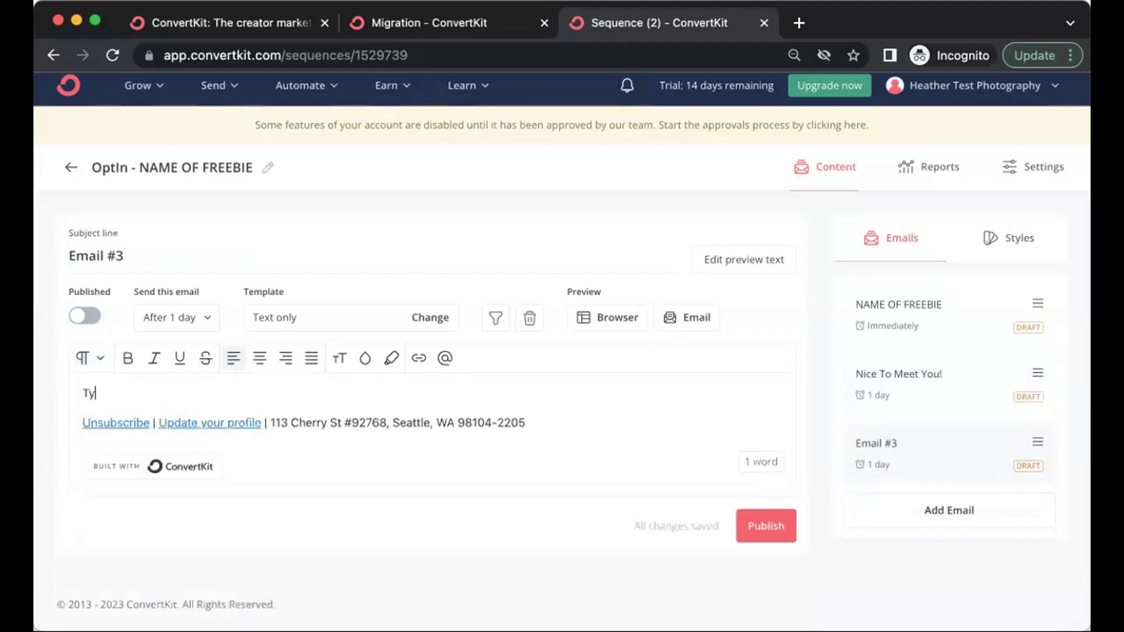
pyautogui.write('pe more value')
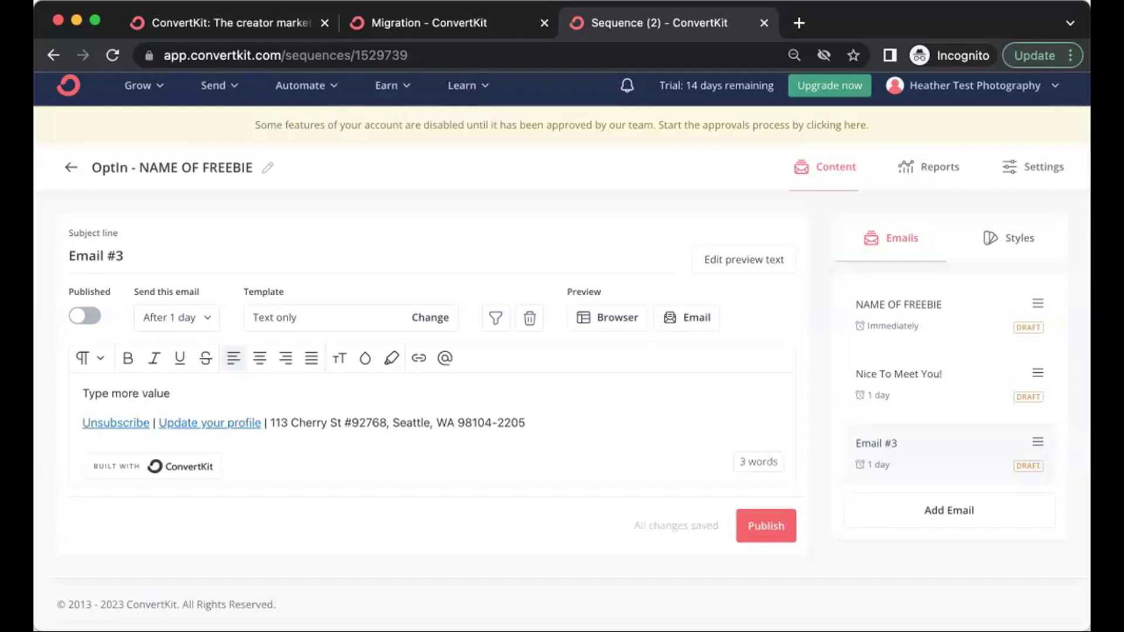
pyautogui.press('Return')
pyautogui.write('Cal')
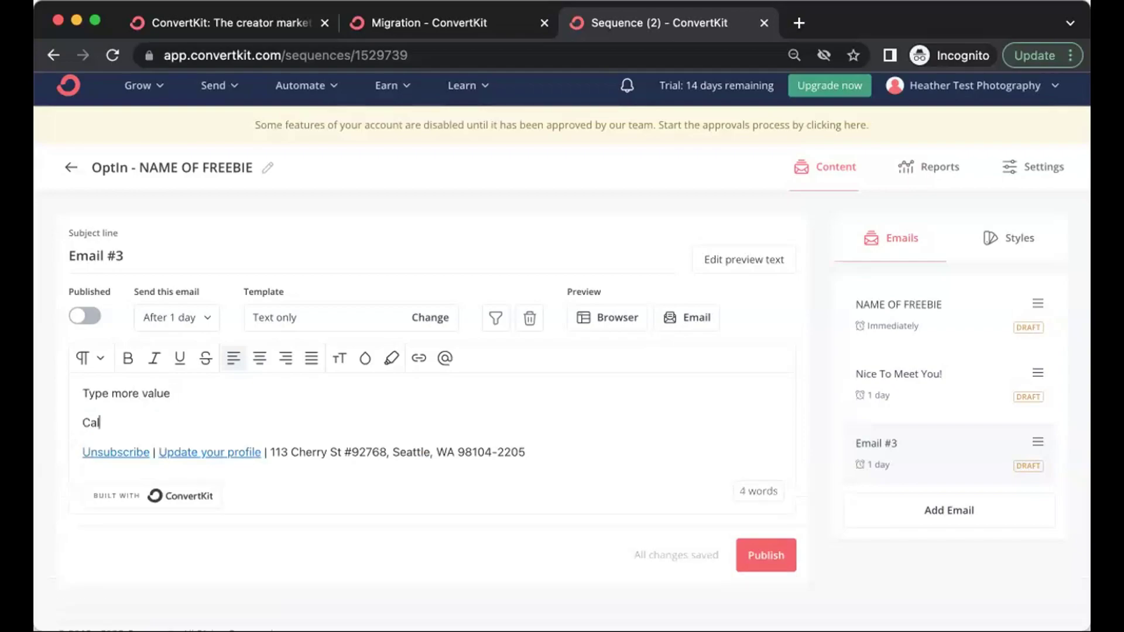
pyautogui.write('l Too')
pyautogui.press('BackSpace')
pyautogui.write('Action')
pyautogui.press('Return')
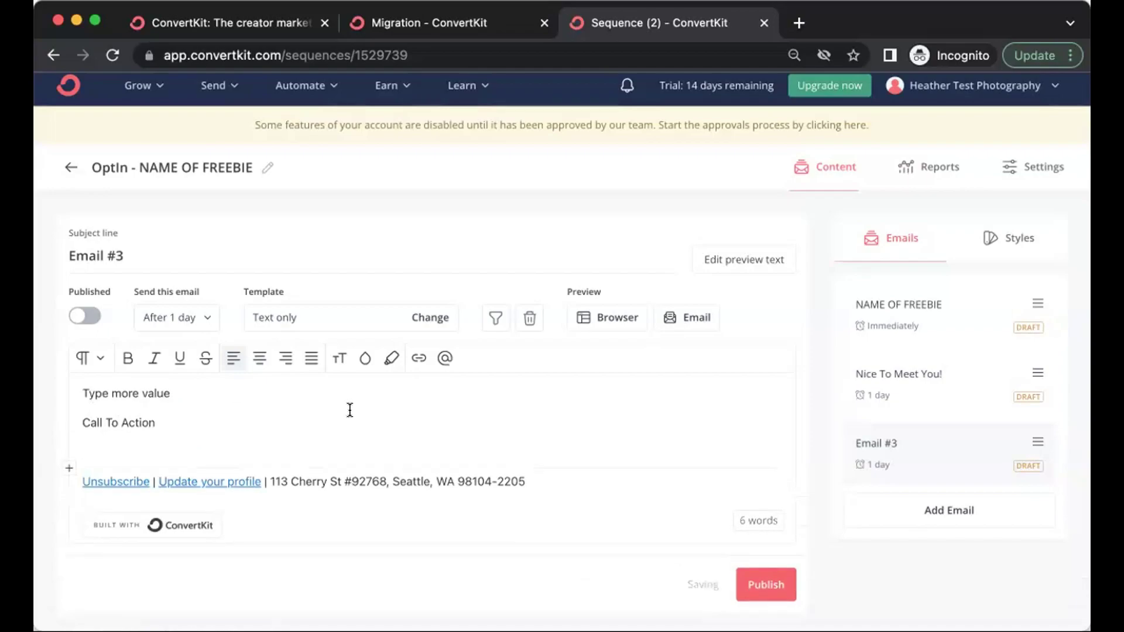
# Add the line "Follow me on Instagram" below "Call To Action" in Email #3.
pyautogui.write('InstagramFollw me')
pyautogui.press('BackSpace')
pyautogui.press('BackSpace')
pyautogui.press('BackSpace')
pyautogui.press('BackSpace')
pyautogui.press('BackSpace')
pyautogui.write('ow me on')
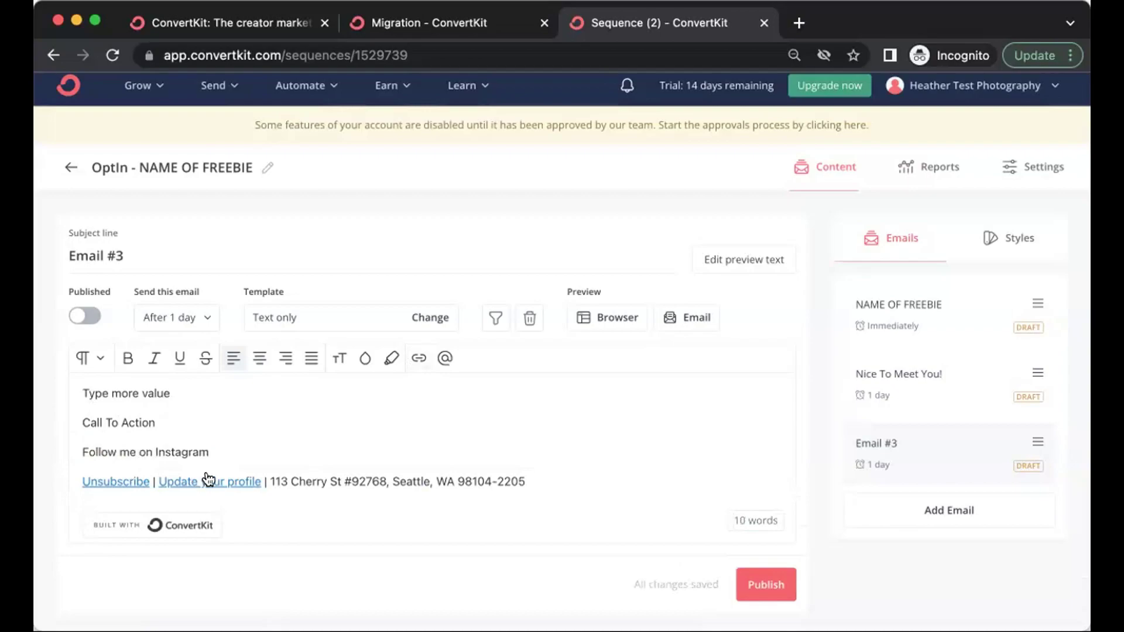
# Open the link entry for the "Follow me on Instagram" line and close it without adding a link.
pyautogui.moveTo(211, 452); pyautogui.dragTo(43, 455)
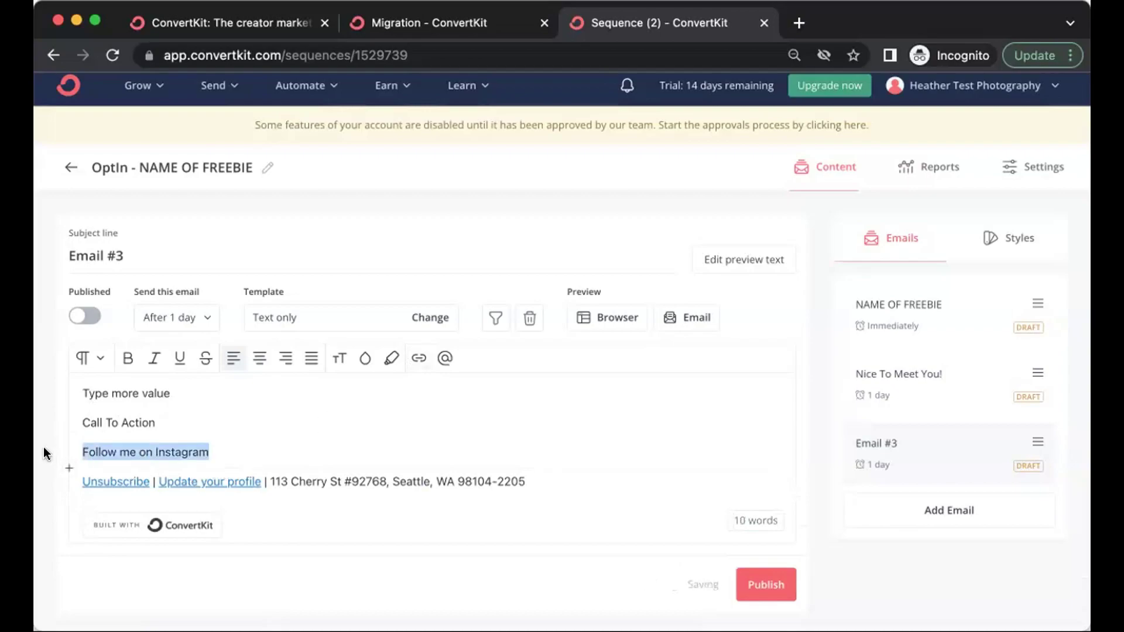
pyautogui.click(420, 362)
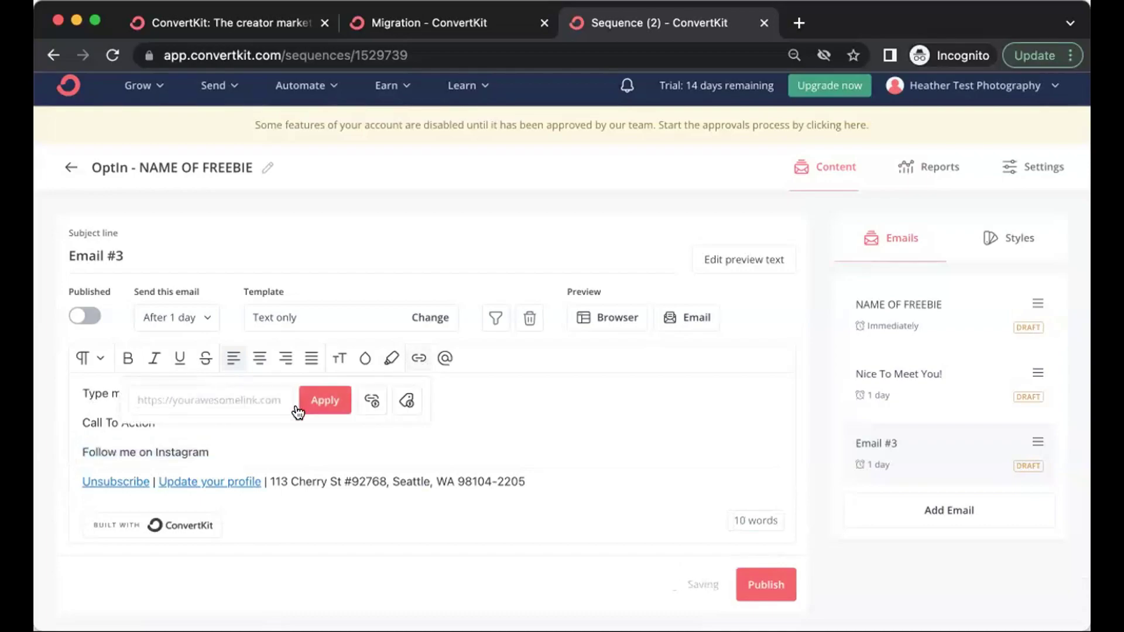
pyautogui.click(228, 400)
pyautogui.click(239, 454)
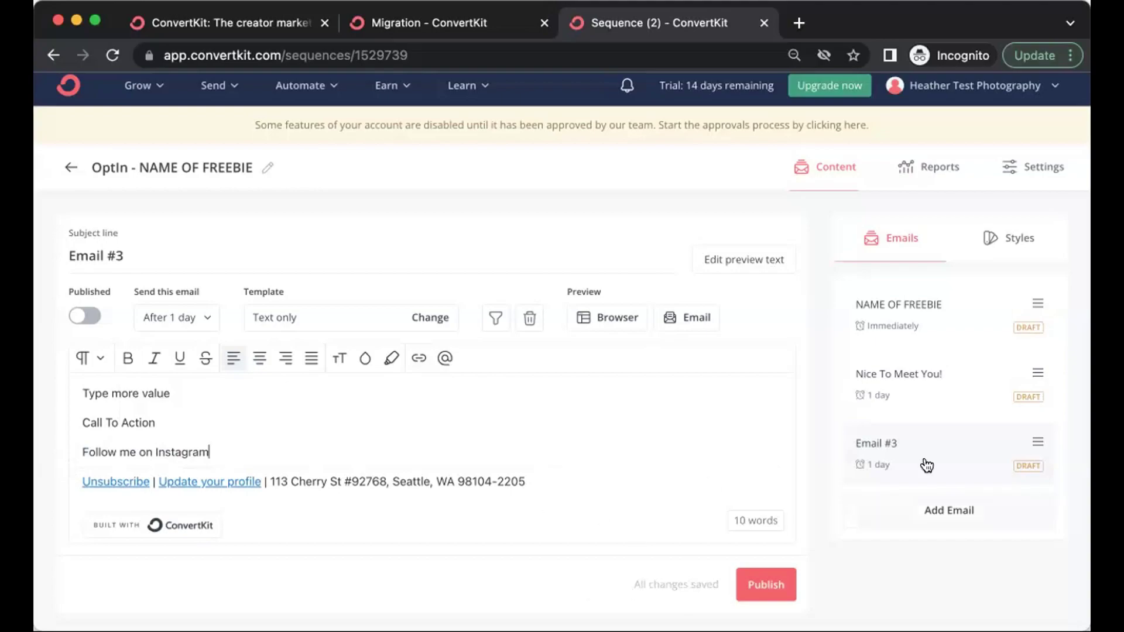
# View the send delay of Email #3, and add a fourth email with the subject line "Email -4".
pyautogui.click(181, 317)
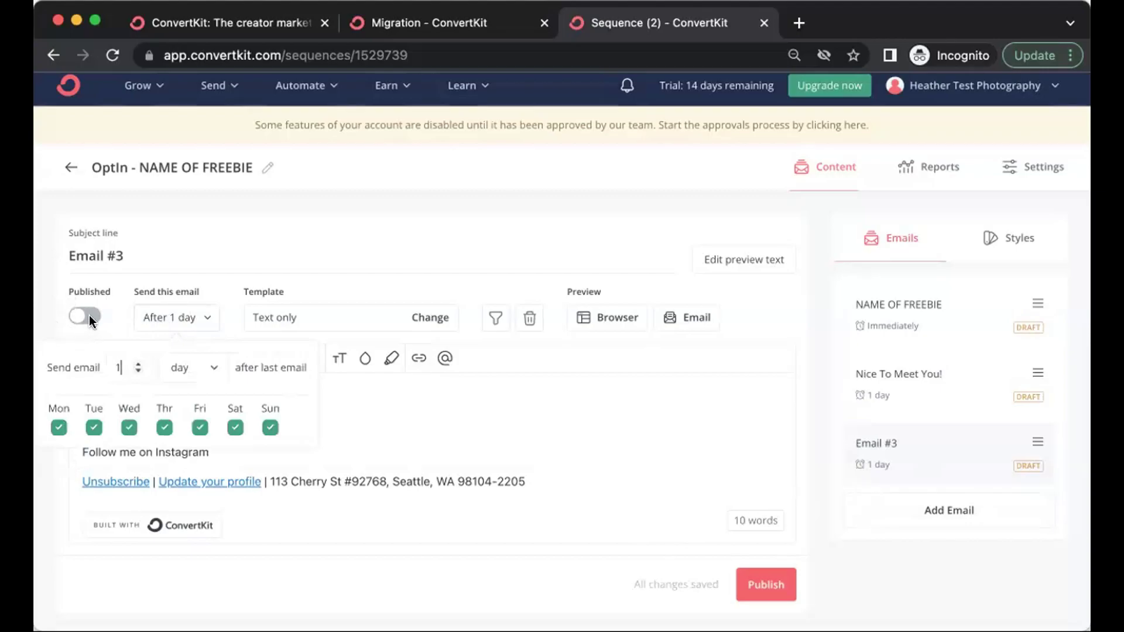
pyautogui.click(967, 519)
pyautogui.click(967, 519)
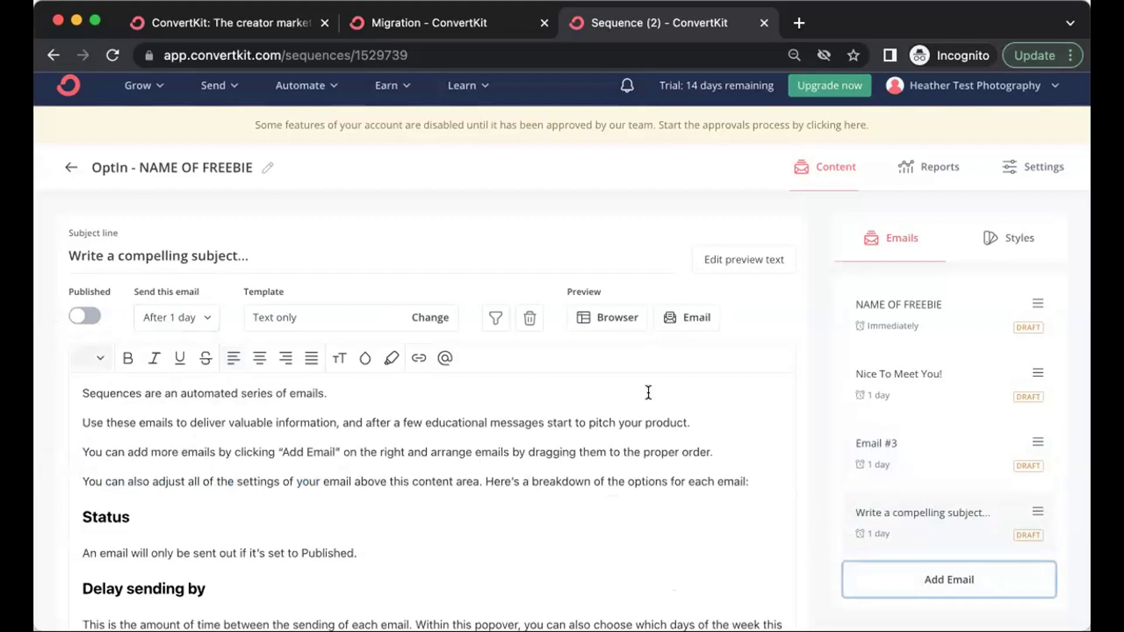
pyautogui.click(285, 251)
pyautogui.hotkey('ctrl', 'a')
pyautogui.write('WEmail')
pyautogui.press('BackSpace')
pyautogui.press('BackSpace')
pyautogui.press('BackSpace')
pyautogui.press('BackSpace')
pyautogui.press('BackSpace')
pyautogui.press('BackSpace')
pyautogui.write('Email -')
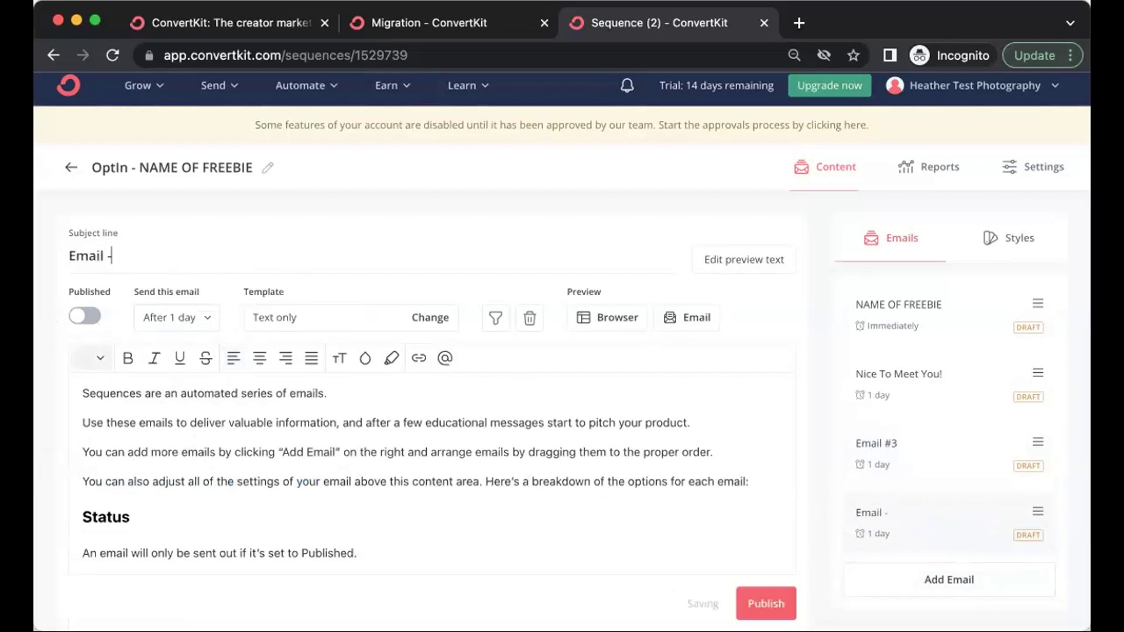
pyautogui.write(' 4+5')
pyautogui.press('BackSpace')
pyautogui.press('BackSpace')
pyautogui.press('BackSpace')
pyautogui.write('4')
# Add a fifth email to the sequence with the subject line "Email 5".
pyautogui.click(928, 589)
pyautogui.tripleClick(207, 256)
pyautogui.write('Email %')
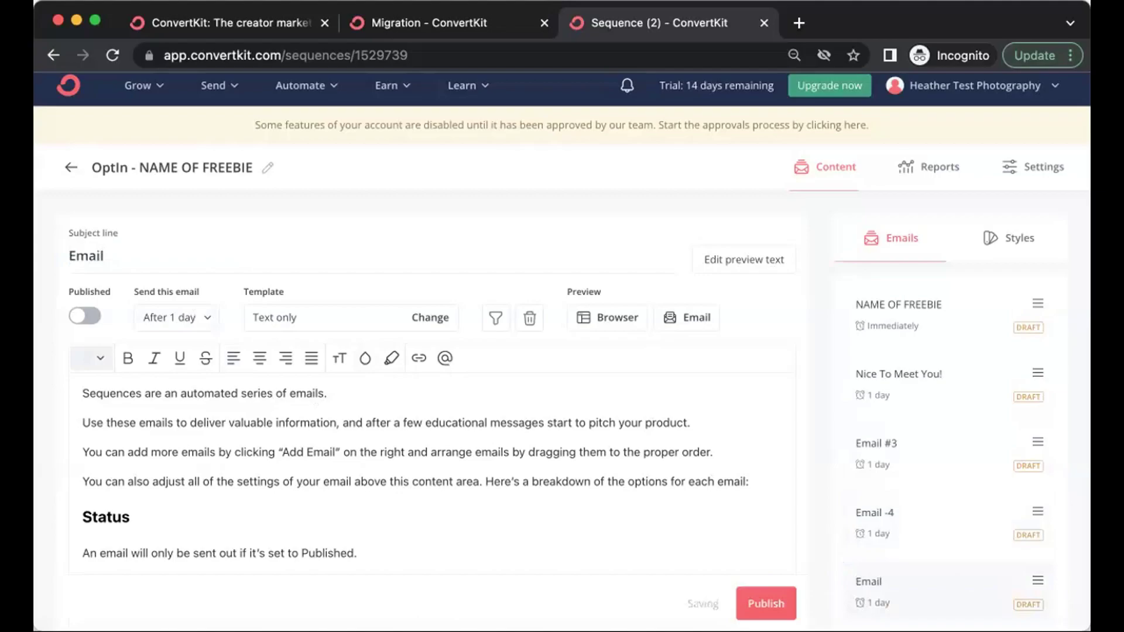
pyautogui.press('BackSpace')
pyautogui.write('5')
# Replace the placeholder body of Email 5 with the line "Value".
pyautogui.scroll(-3, 837, 229)
pyautogui.click(390, 297)
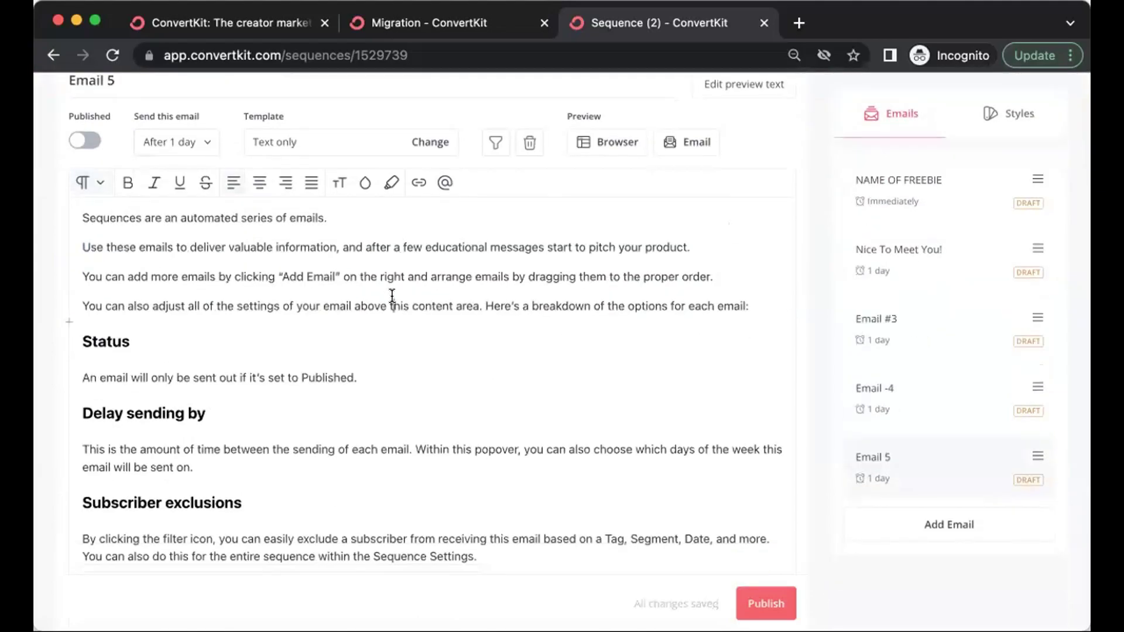
pyautogui.press('super+a')
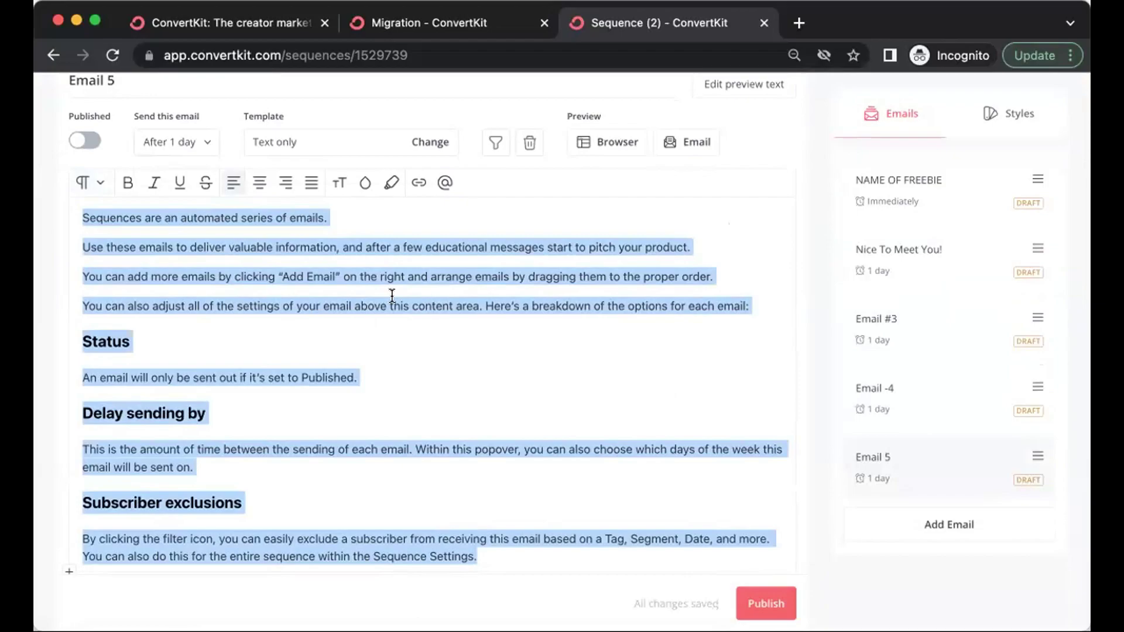
pyautogui.press('BackSpace')
pyautogui.write('Valu')
pyautogui.press('BackSpace')
pyautogui.write('ue')
pyautogui.press('Return')
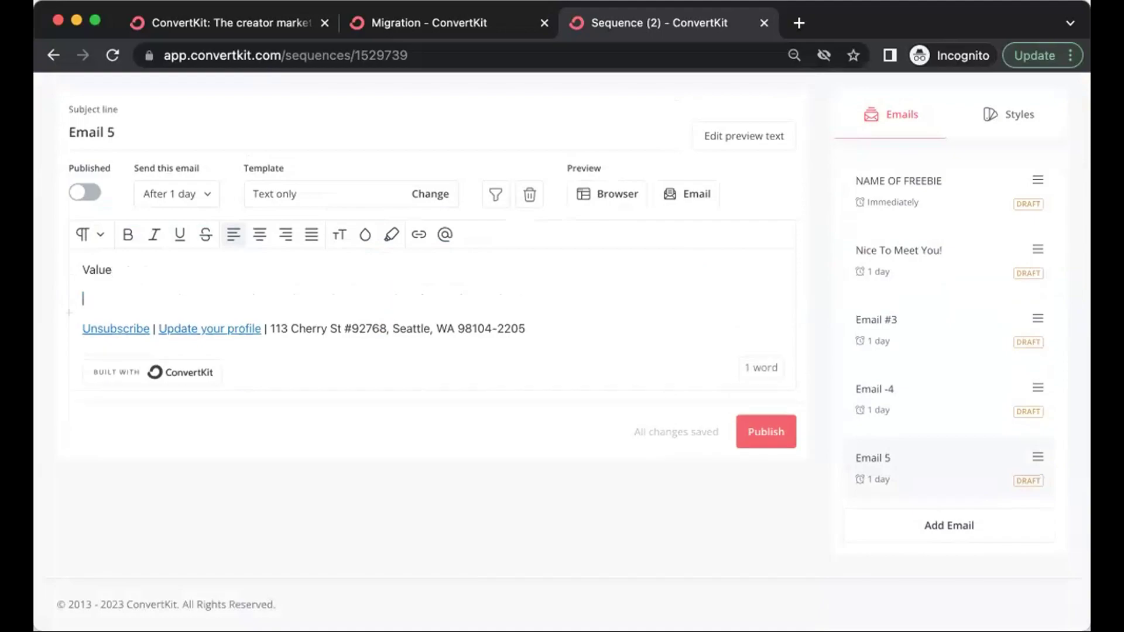
# Add the lines "Testimonials" and "Sample Images" below "Value" in Email 5.
pyautogui.write('Testimonail')
pyautogui.press('BackSpace')
pyautogui.press('BackSpace')
pyautogui.press('BackSpace')
pyautogui.write('ials')
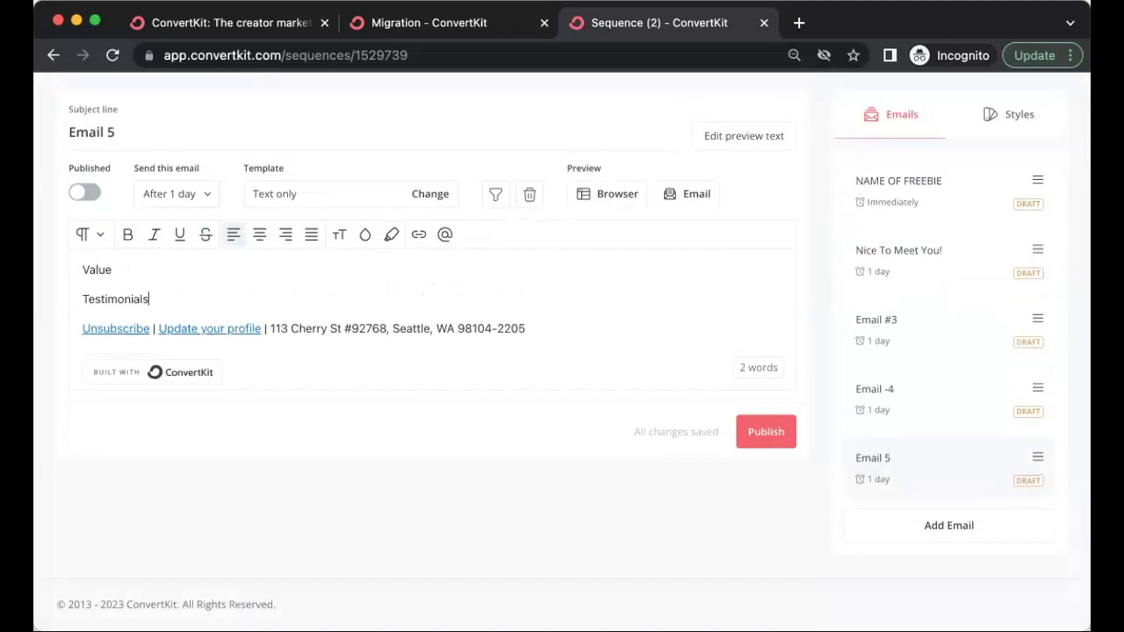
pyautogui.press('Return')
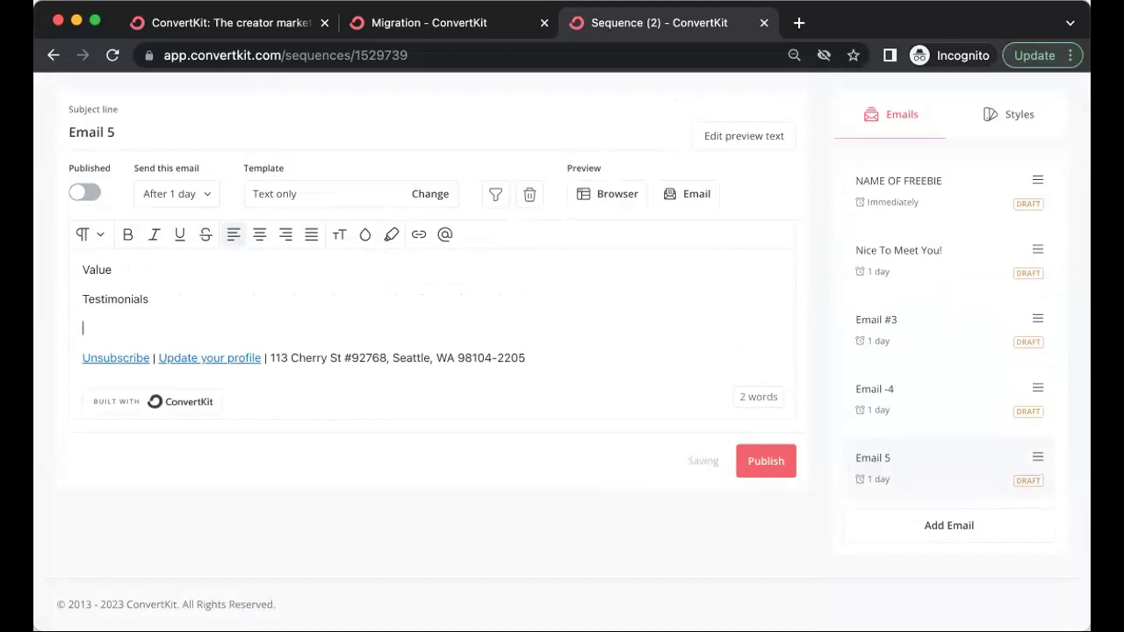
pyautogui.write('Sample Images')
pyautogui.press('Return')
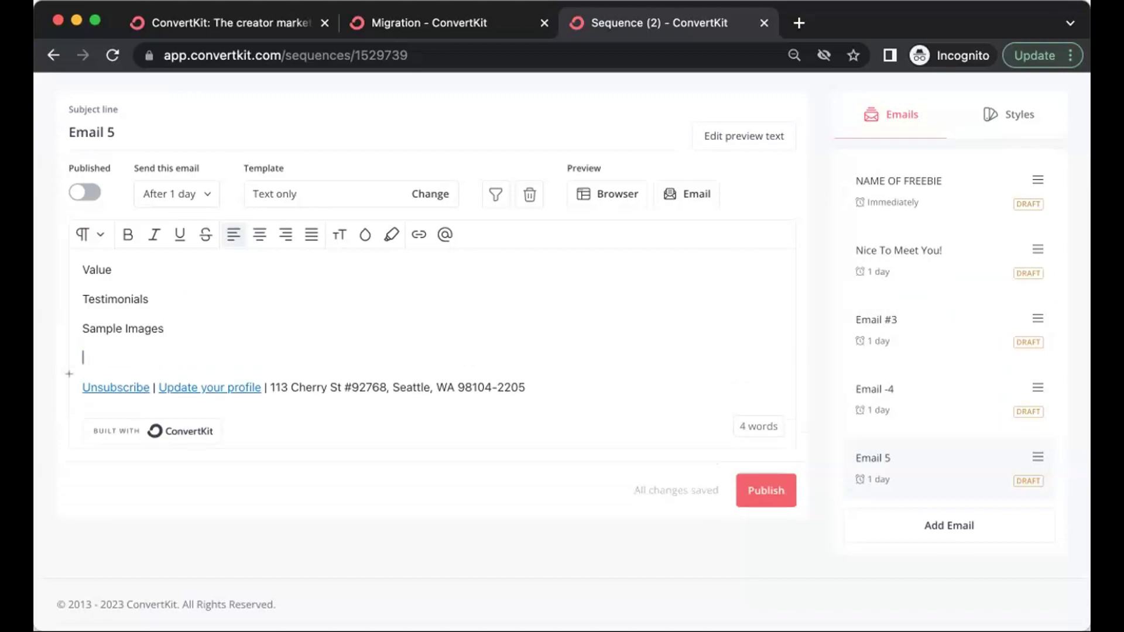
# Append "/ Case Study" to the Testimonials line of Email 5, and add the line "Are you curious to learn more about newborn" below "Sample Images".
pyautogui.click(248, 298)
pyautogui.write('/ Case Study')
pyautogui.click(202, 350)
pyautogui.write('Wou')
pyautogui.press('BackSpace')
pyautogui.press('BackSpace')
pyautogui.press('BackSpace')
pyautogui.write('Are you curious to learn more about ')
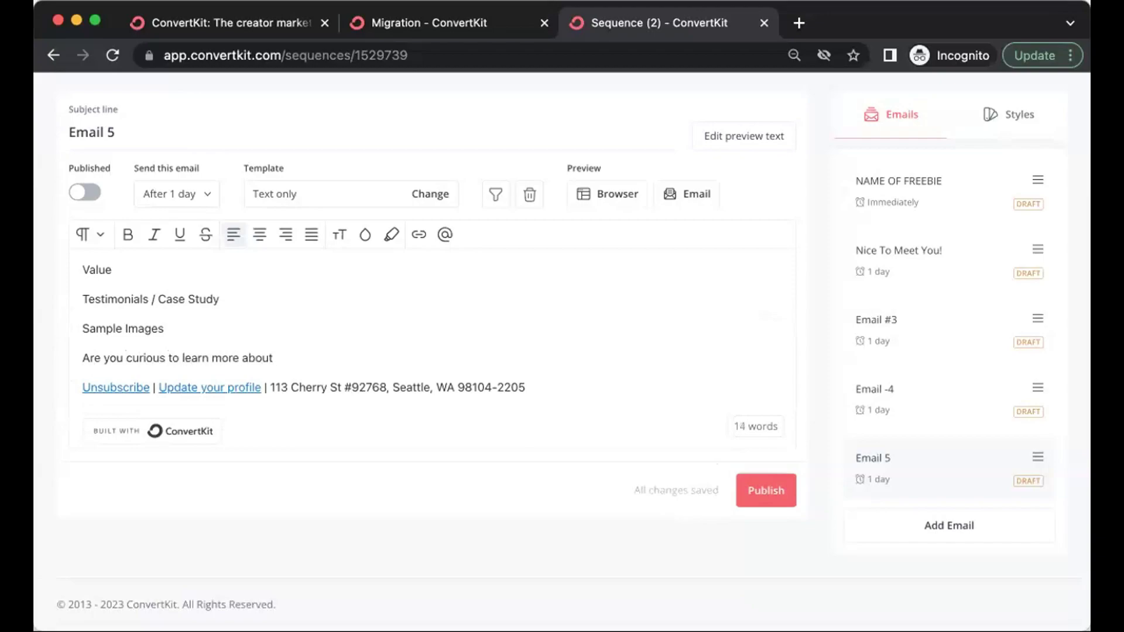
pyautogui.write('newborn, family')
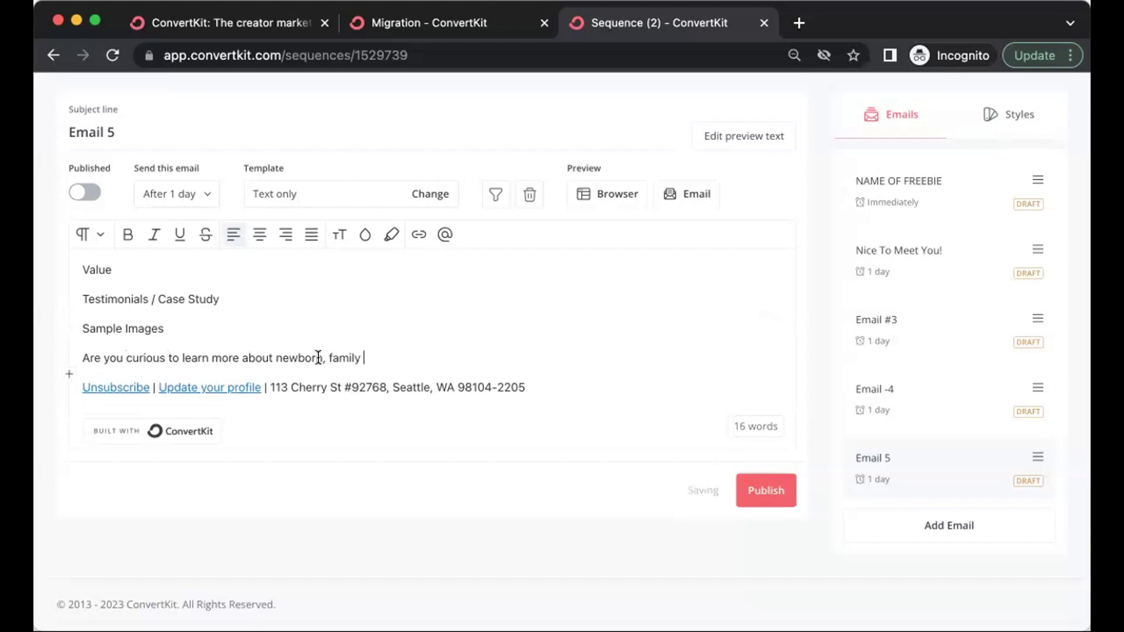
pyautogui.moveTo(321, 358); pyautogui.dragTo(376, 357)
pyautogui.press('BackSpace')
# Add the closing line "Click here and let's chat." to Email 5 and open the link entry for that line.
pyautogui.press('Return')
pyautogui.write("Click here and let's chat")
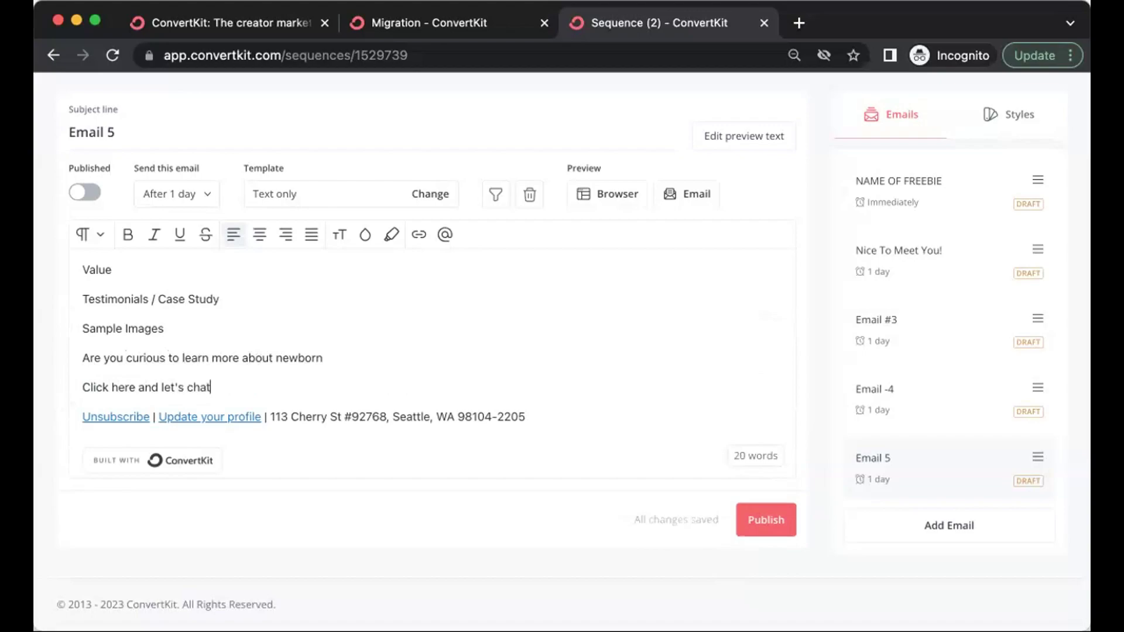
pyautogui.write('.')
pyautogui.moveTo(82, 387); pyautogui.dragTo(213, 387)
pyautogui.click(419, 234)
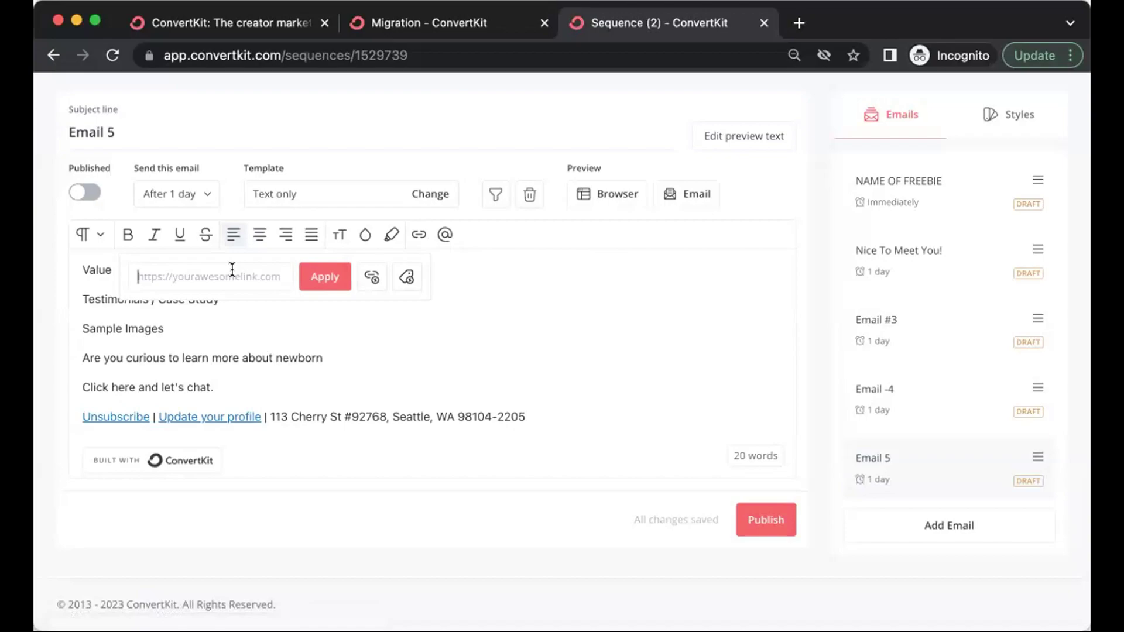
pyautogui.moveTo(82, 387); pyautogui.dragTo(210, 387)
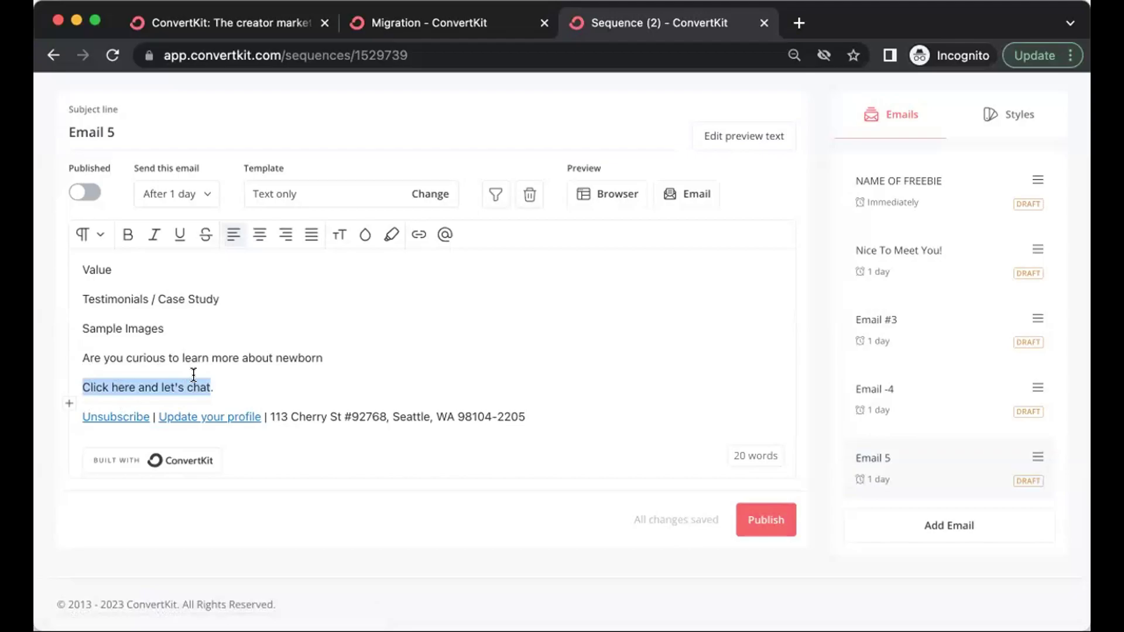
# Add a sixth email to the sequence with the subject line "Email 6".
pyautogui.click(995, 534)
pyautogui.tripleClick(233, 133)
pyautogui.write('Email 6')
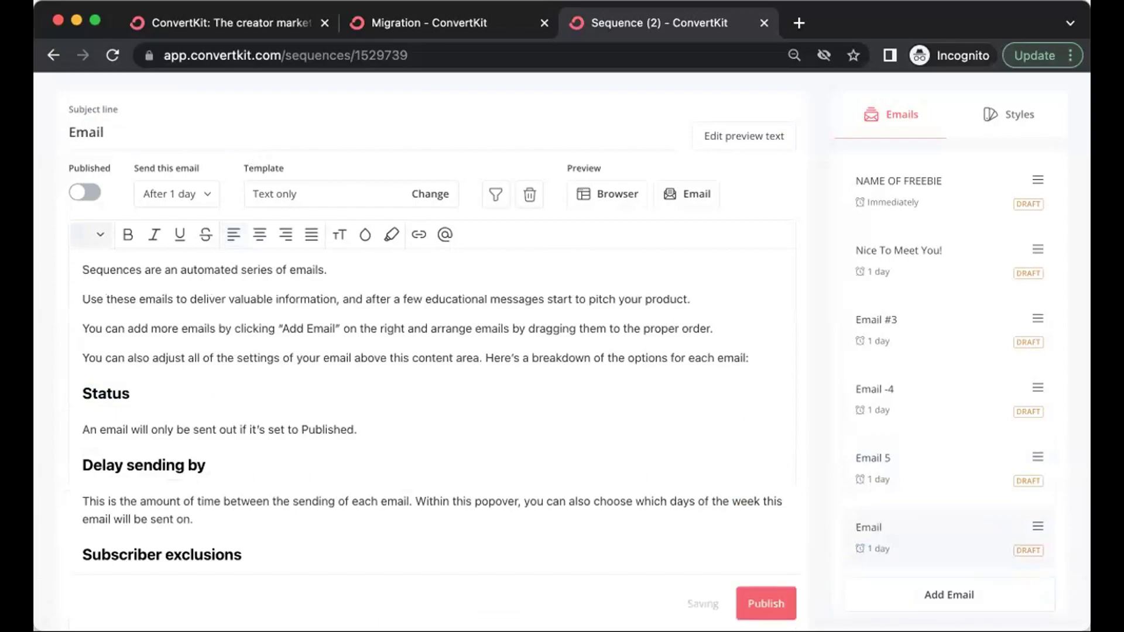
# Add a seventh email to the sequence with the subject line "Email 7".
pyautogui.click(934, 593)
pyautogui.tripleClick(272, 143)
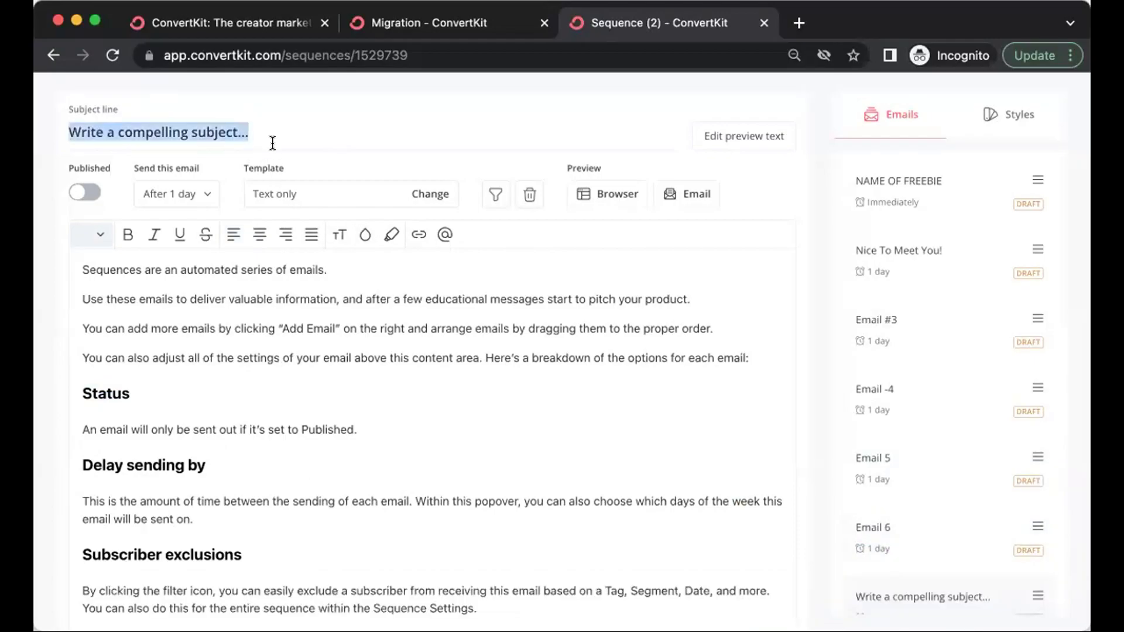
pyautogui.write('Email 7')
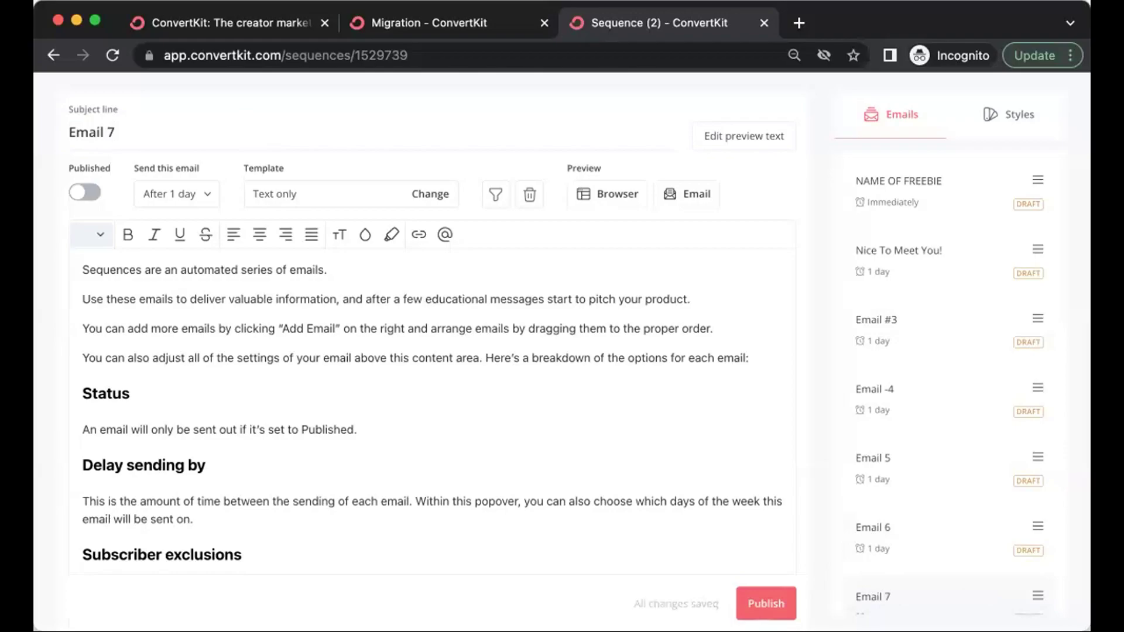
pyautogui.scroll(-2, 821, 322)
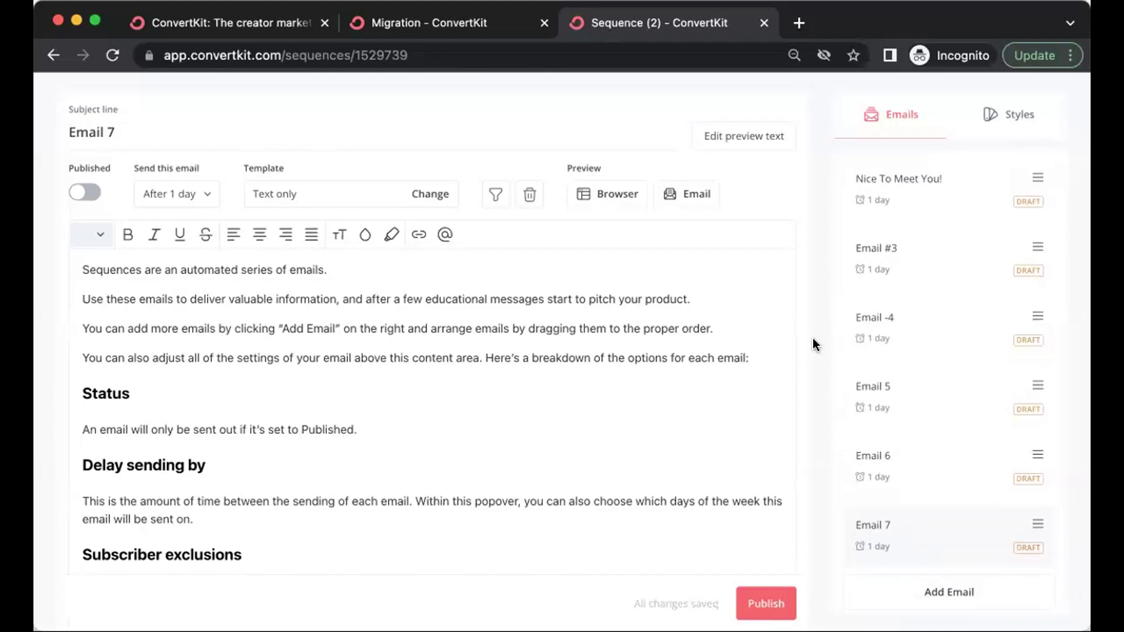
# View the send delay settings of Email 7 and try to publish the email.
pyautogui.click(480, 301)
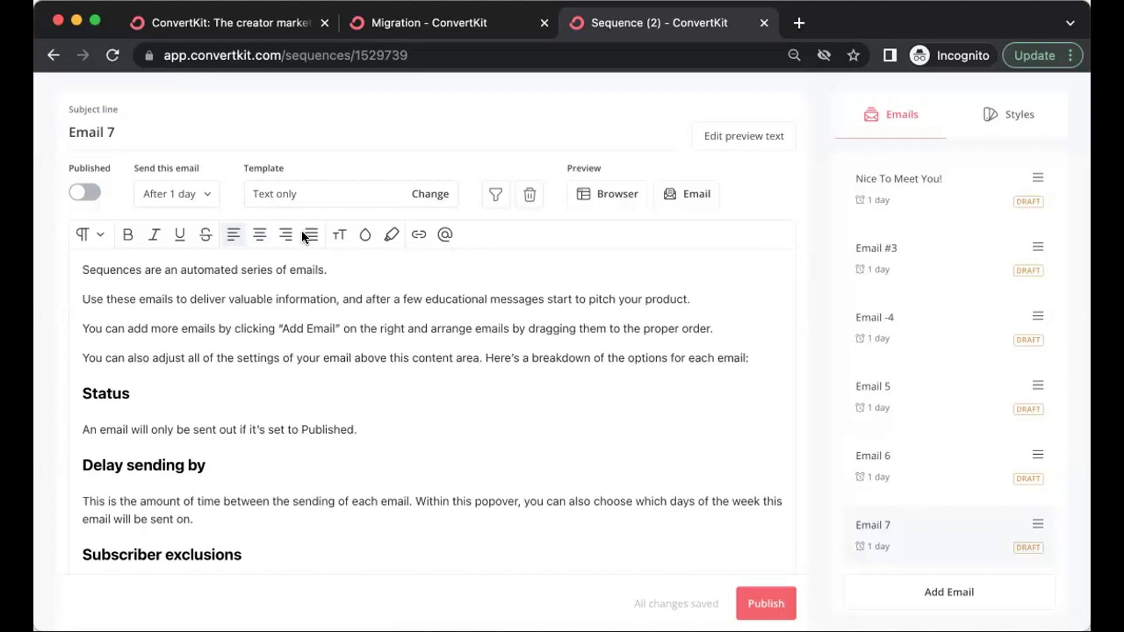
pyautogui.click(208, 195)
pyautogui.click(137, 242)
pyautogui.click(137, 249)
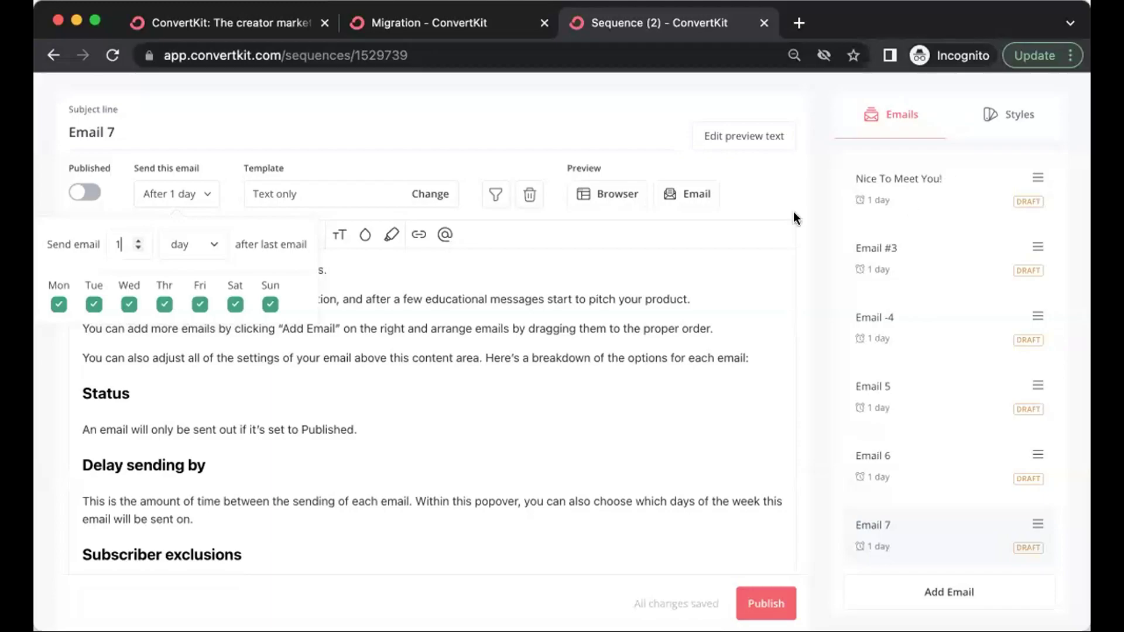
pyautogui.scroll(3, 682, 223)
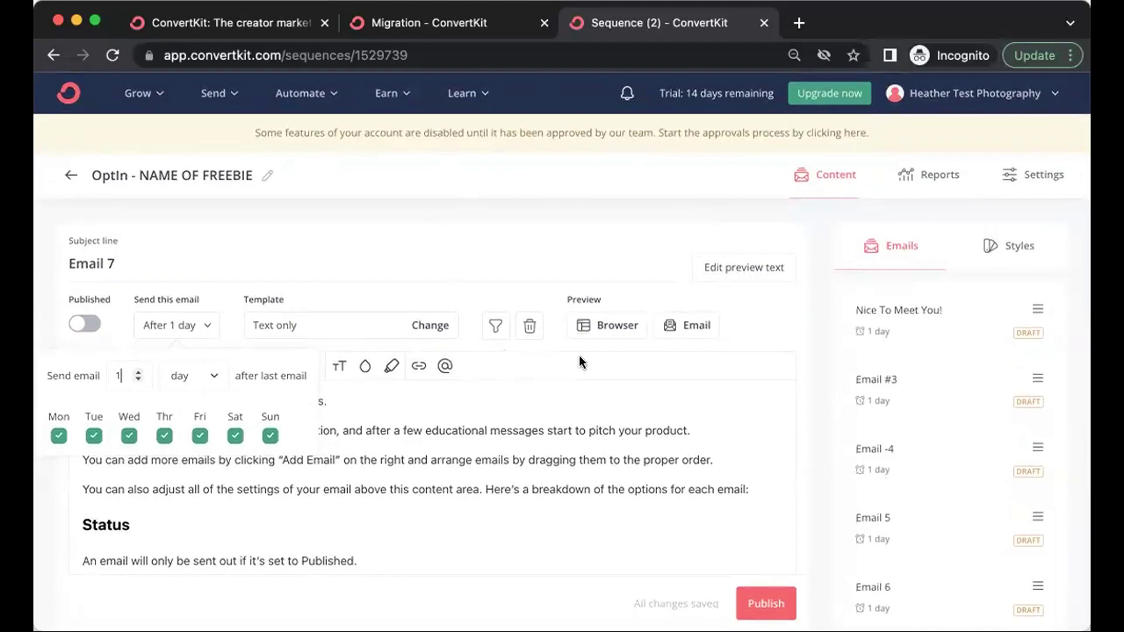
pyautogui.click(752, 604)
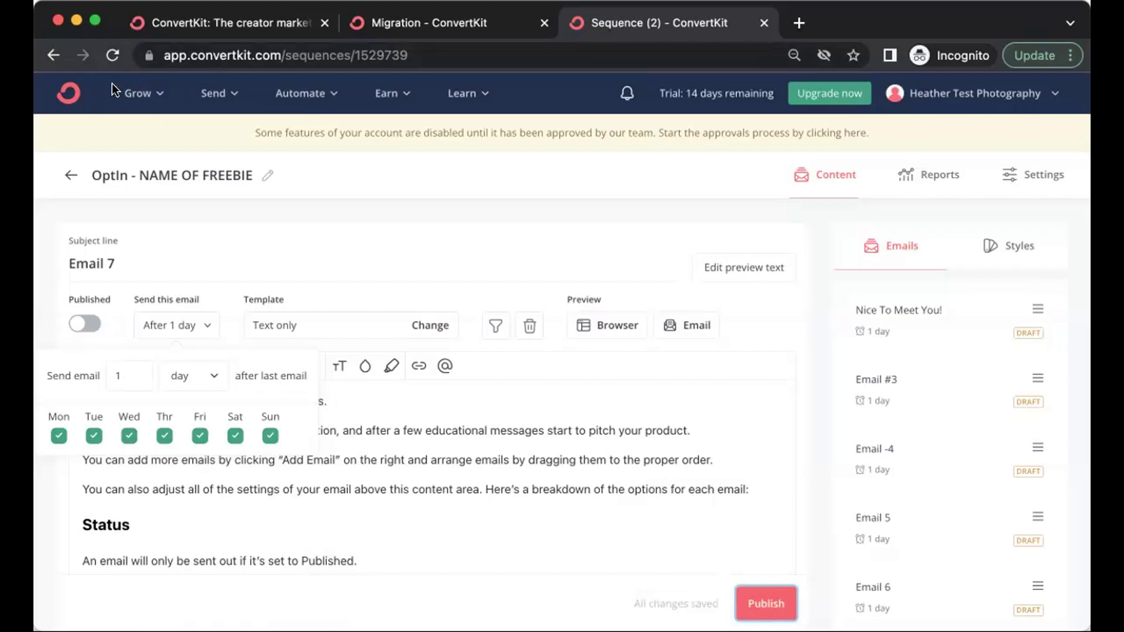
# Start a new form from the Landing Pages & Forms page, using the Modal display format.
pyautogui.click(141, 93)
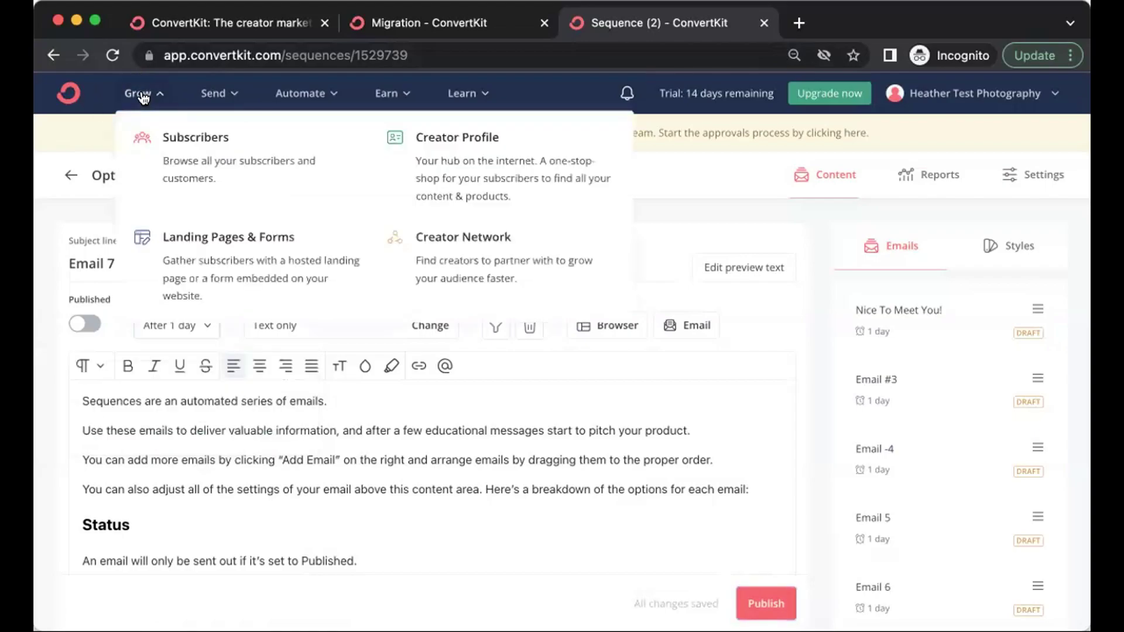
pyautogui.click(196, 283)
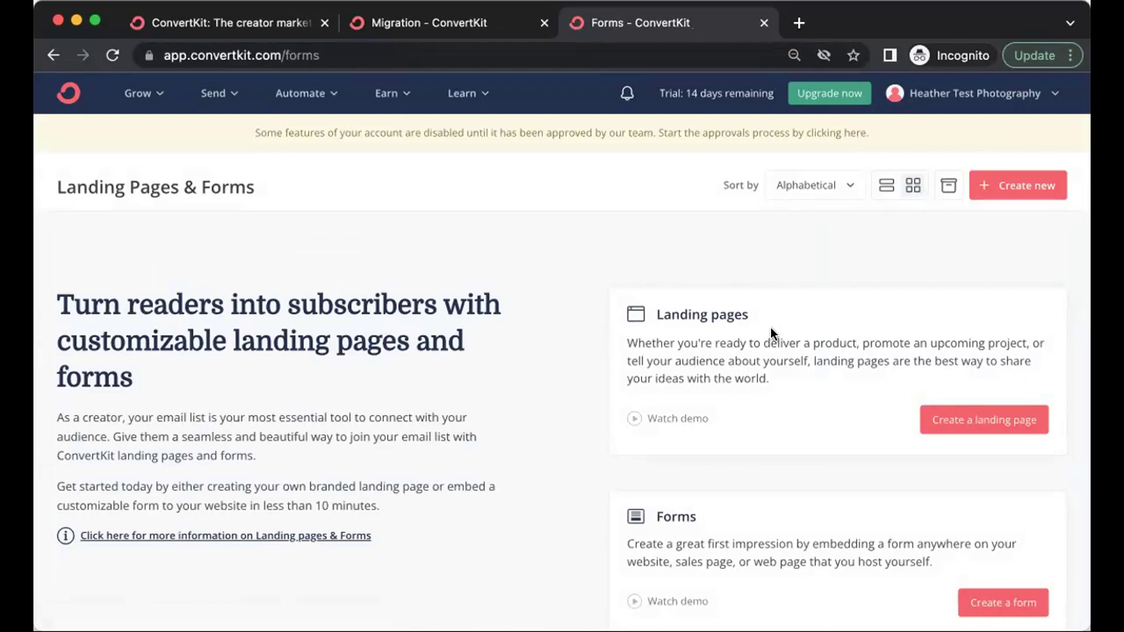
pyautogui.scroll(-3, 771, 329)
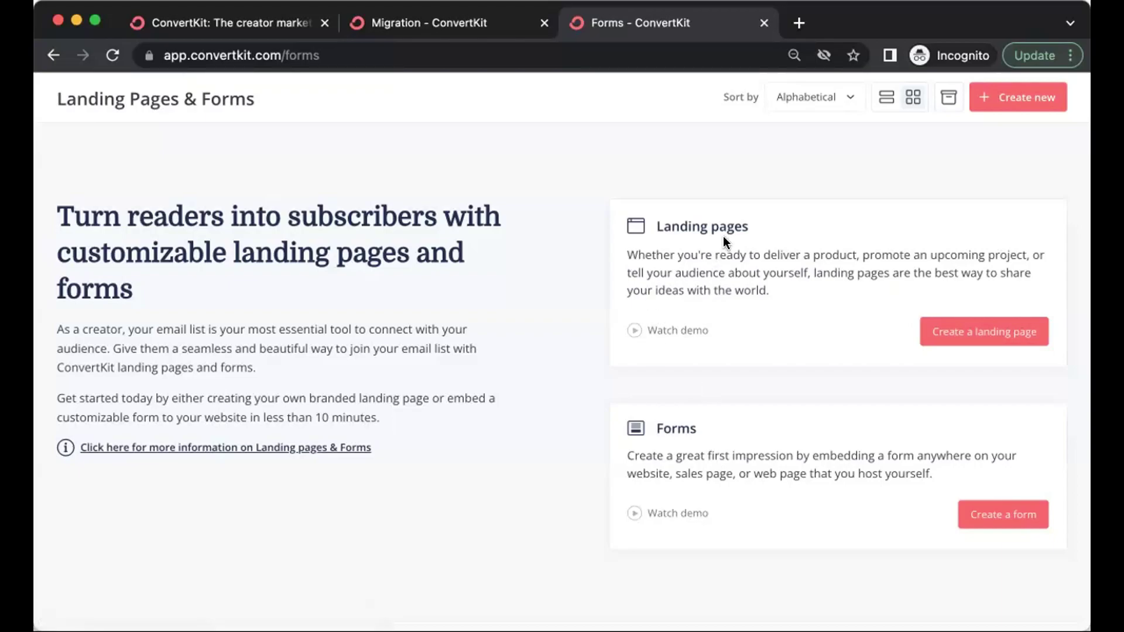
pyautogui.click(1006, 518)
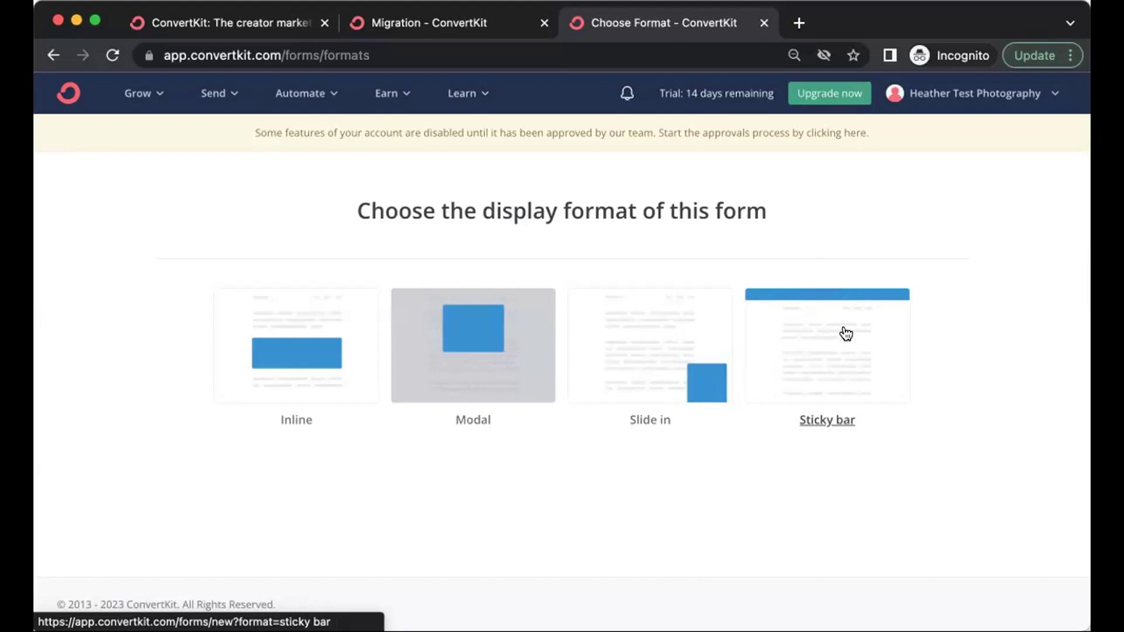
pyautogui.click(461, 318)
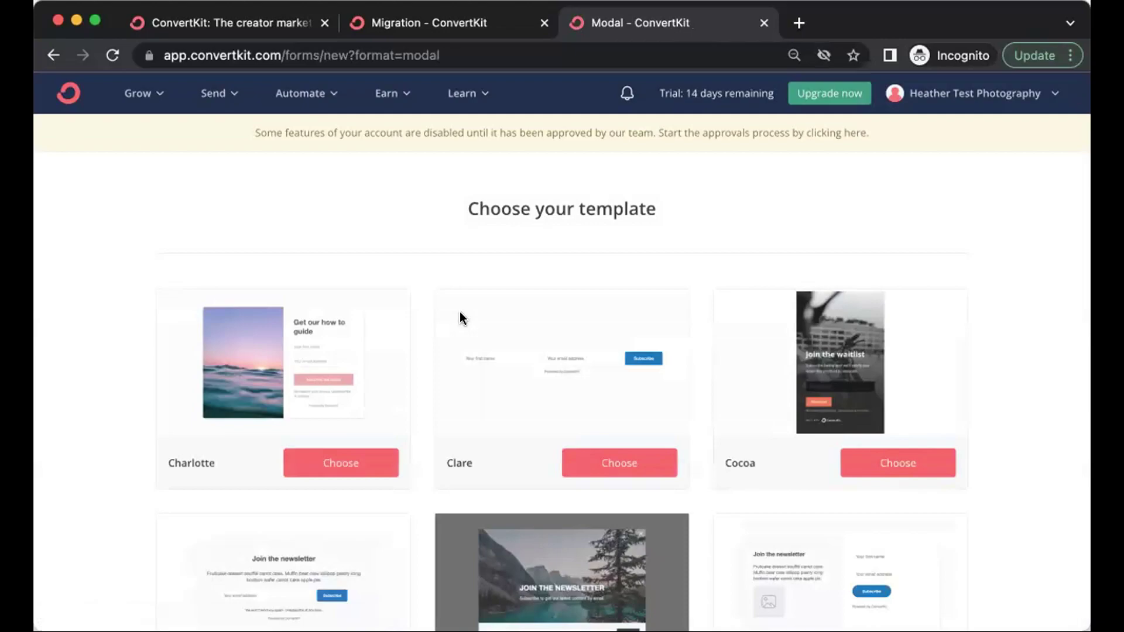
pyautogui.click(54, 55)
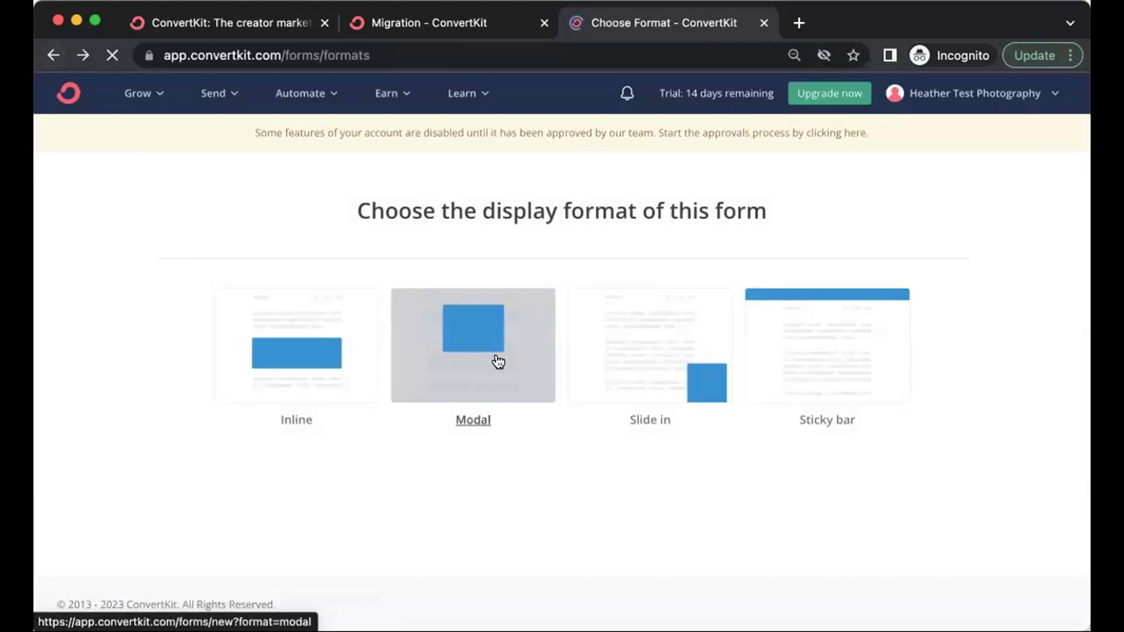
pyautogui.click(465, 392)
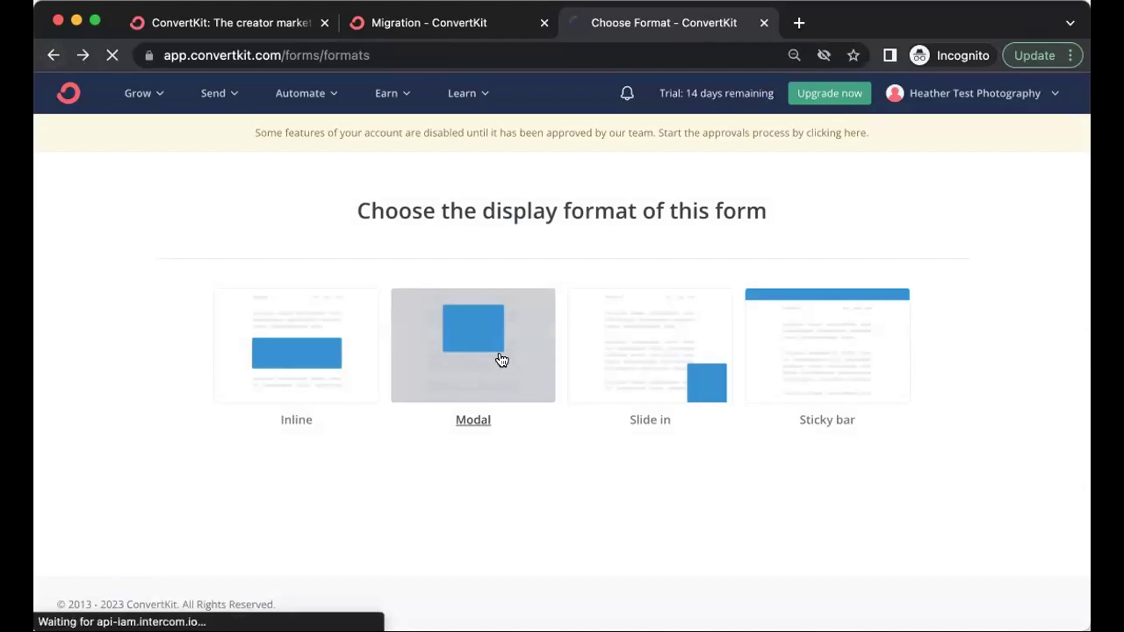
# Browse the modal form templates and choose the Charlotte template.
pyautogui.scroll(-2, 573, 236)
pyautogui.scroll(-5, 572, 234)
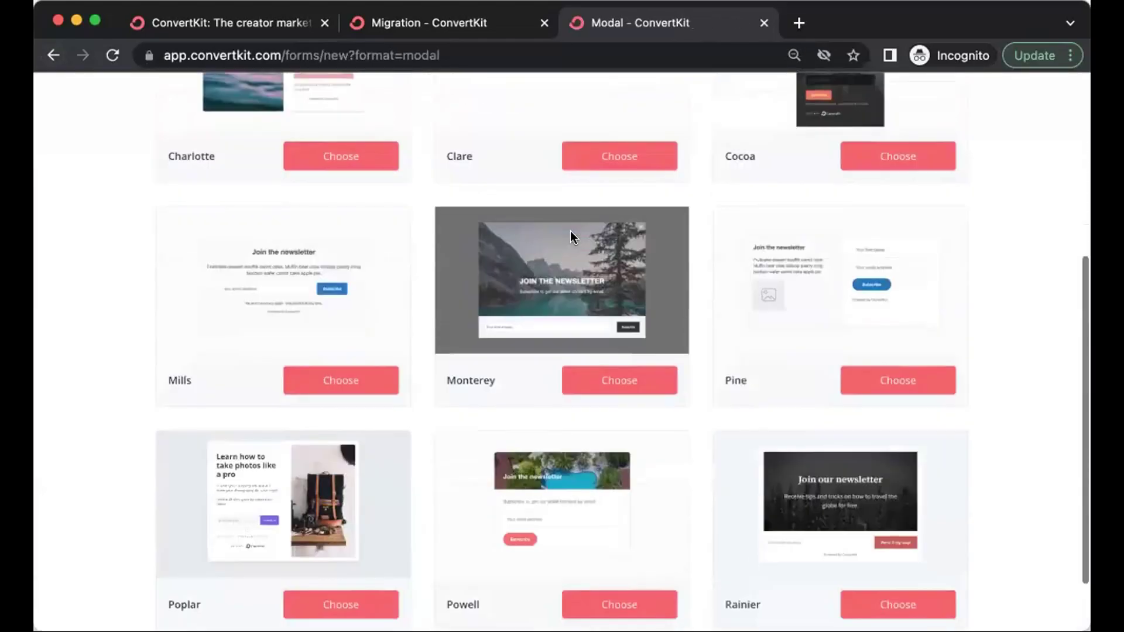
pyautogui.scroll(6, 571, 234)
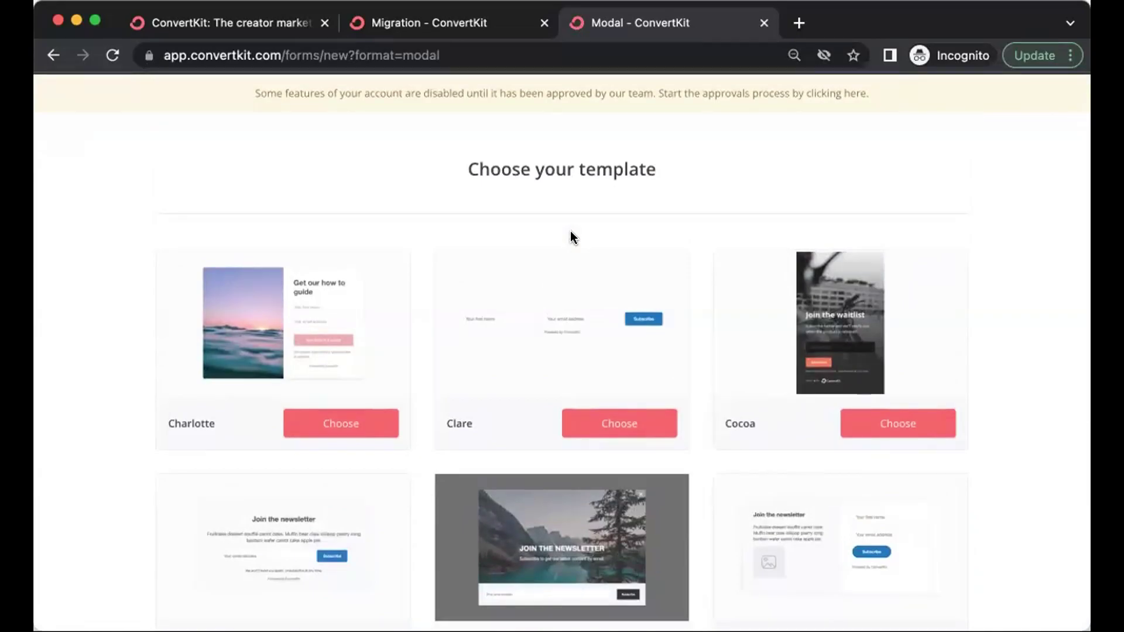
pyautogui.scroll(-3, 572, 236)
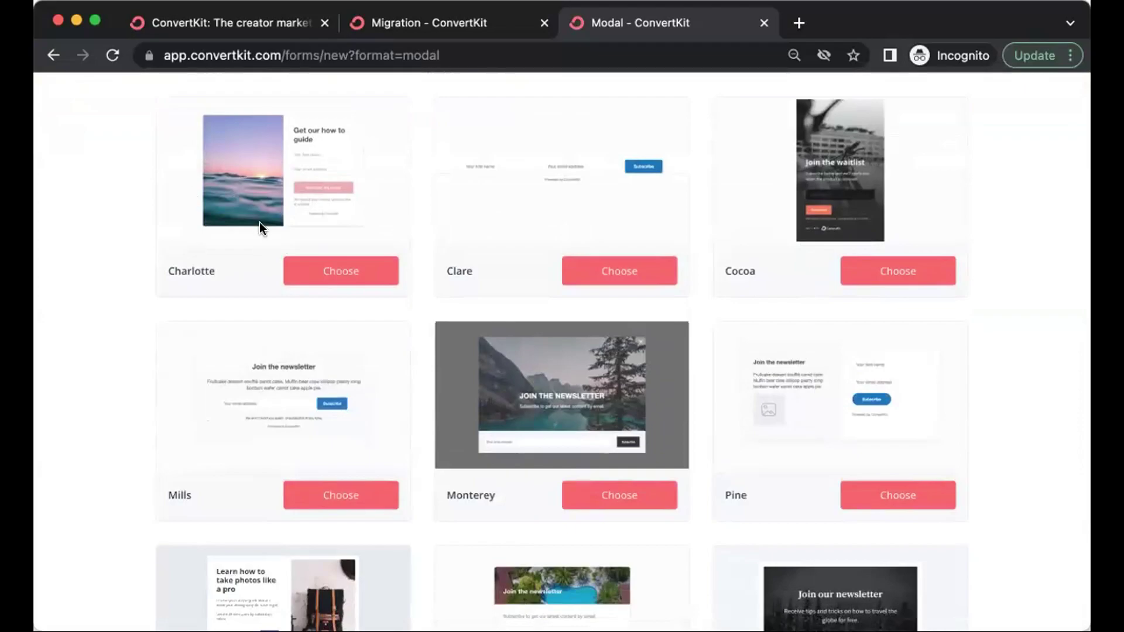
pyautogui.click(350, 277)
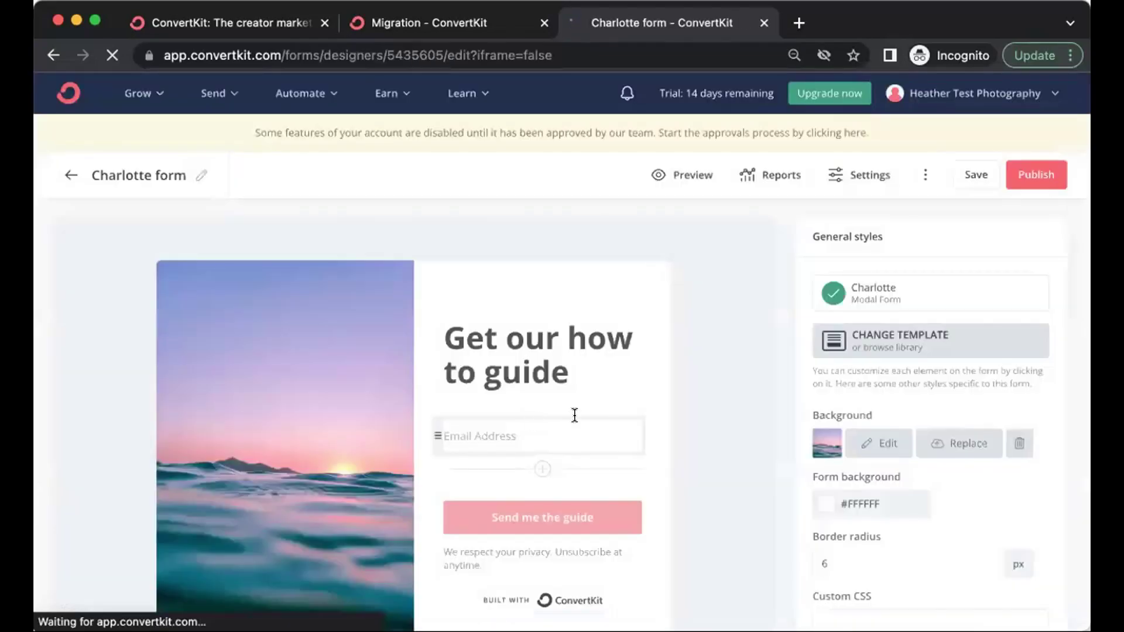
# Replace the form's headline "Get our how to guide" with "Grab our FREE Top 10".
pyautogui.click(472, 335)
pyautogui.moveTo(446, 338); pyautogui.dragTo(625, 363)
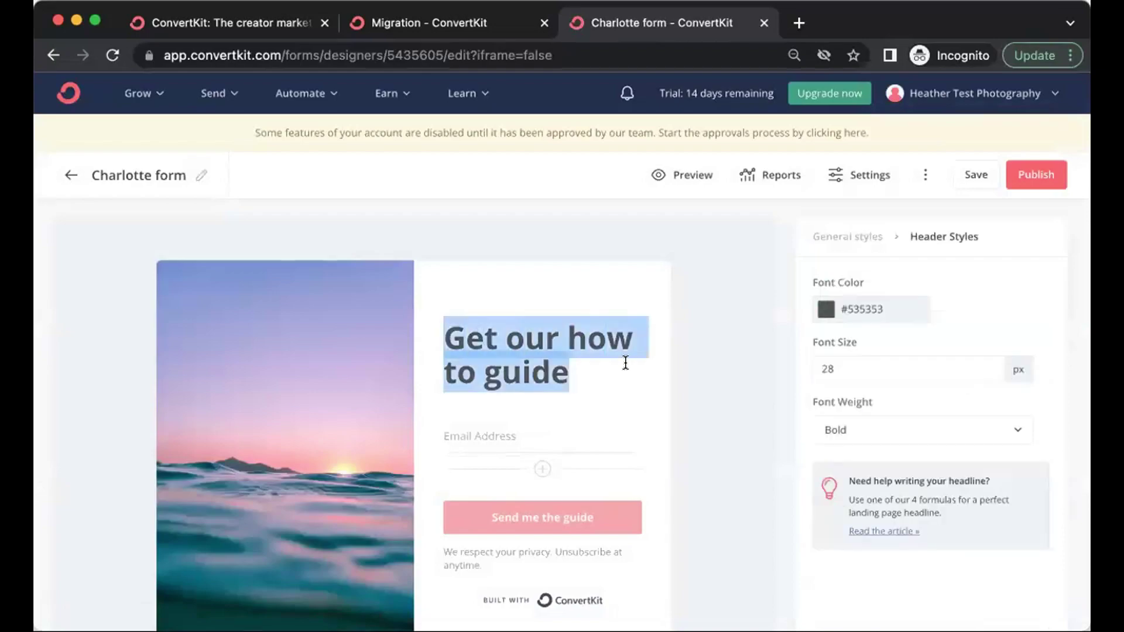
pyautogui.write('N')
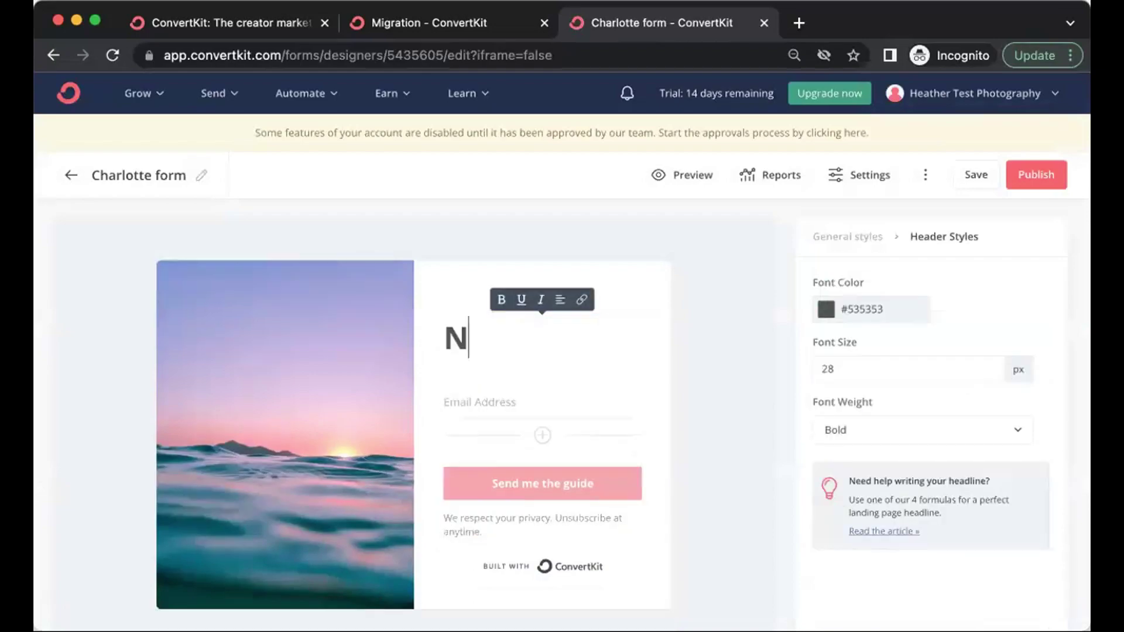
pyautogui.press('BackSpace')
pyautogui.write('Gram')
pyautogui.press('BackSpace')
pyautogui.write('b o')
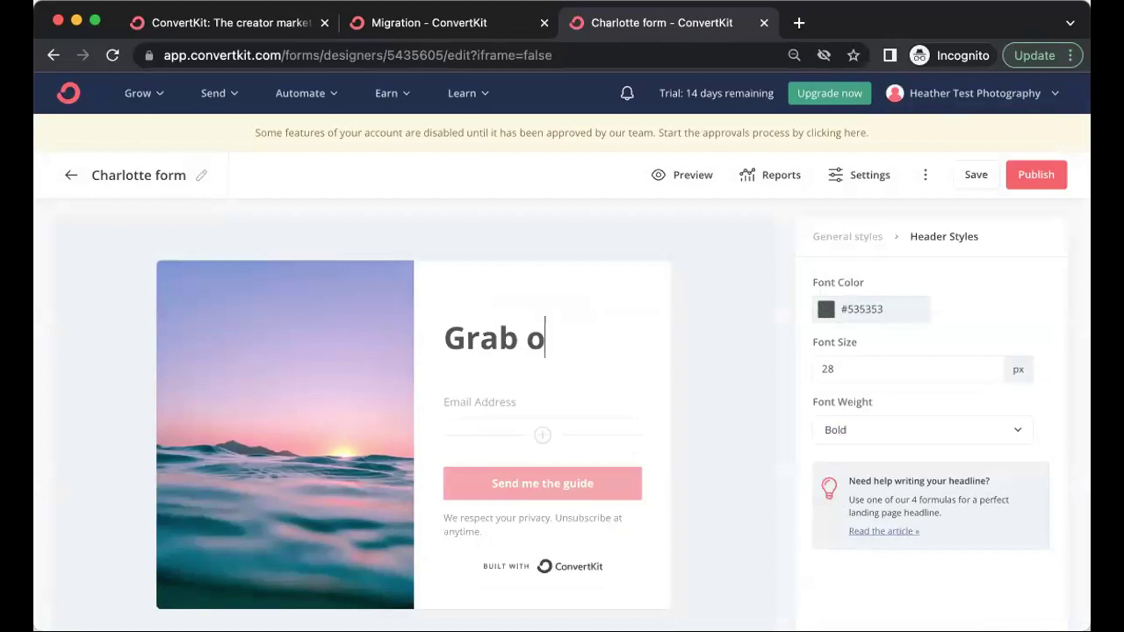
pyautogui.write('ur FREE Top T')
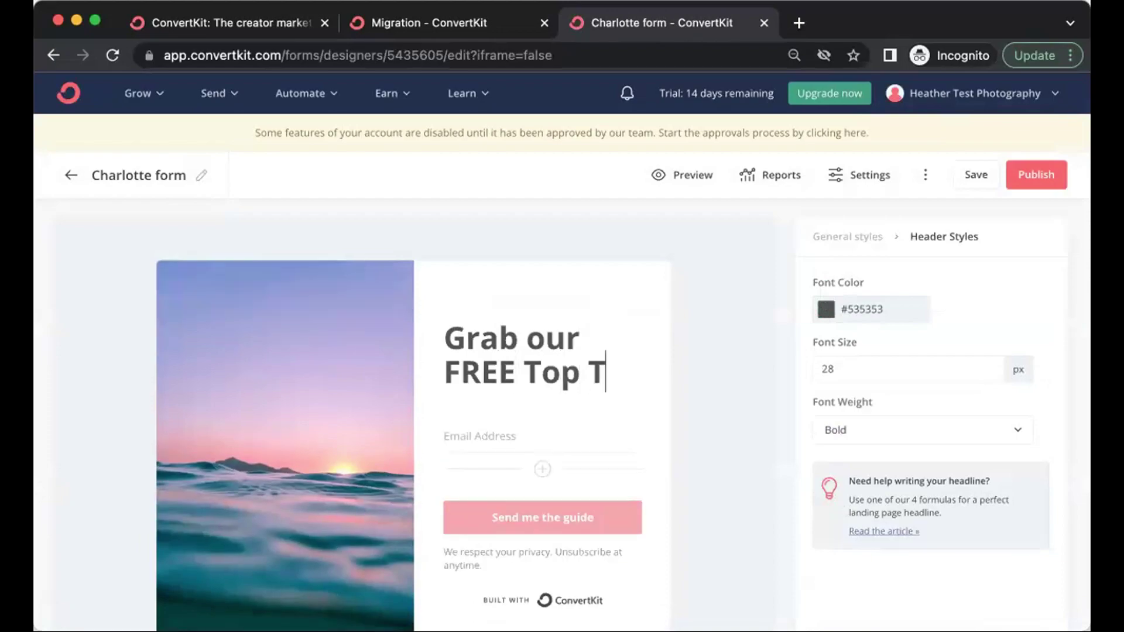
pyautogui.press('BackSpace')
pyautogui.write('10')
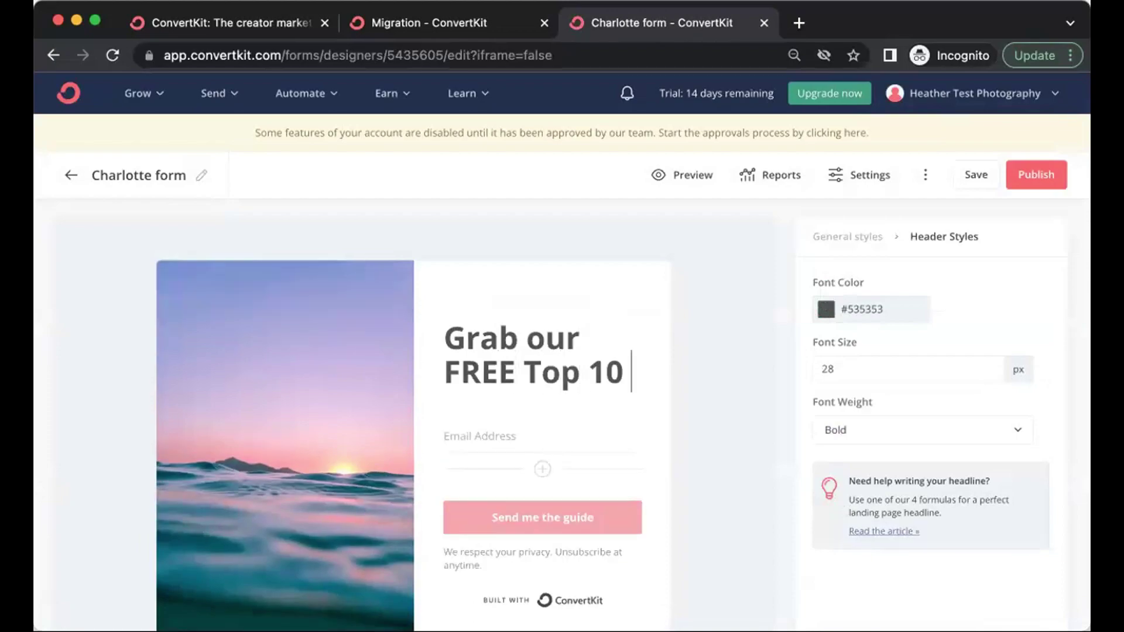
# Continue the form's headline with "Items to Have In Your Newborn's Nursery", correcting the spelling of the last word.
pyautogui.write(' Items to Y')
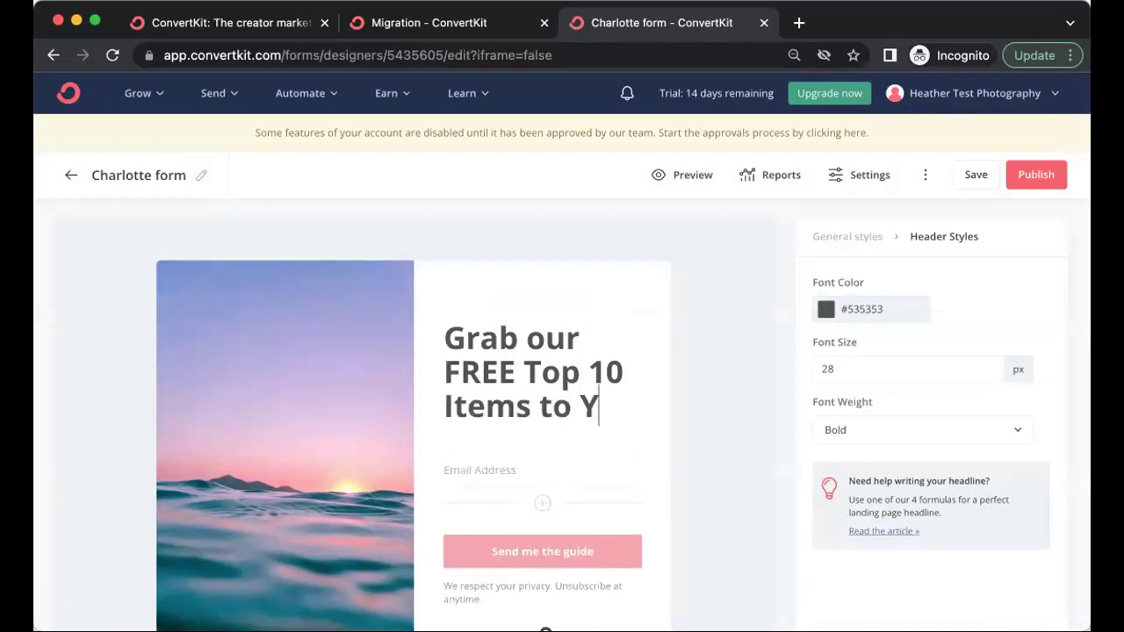
pyautogui.press('BackSpace')
pyautogui.write('Have In ')
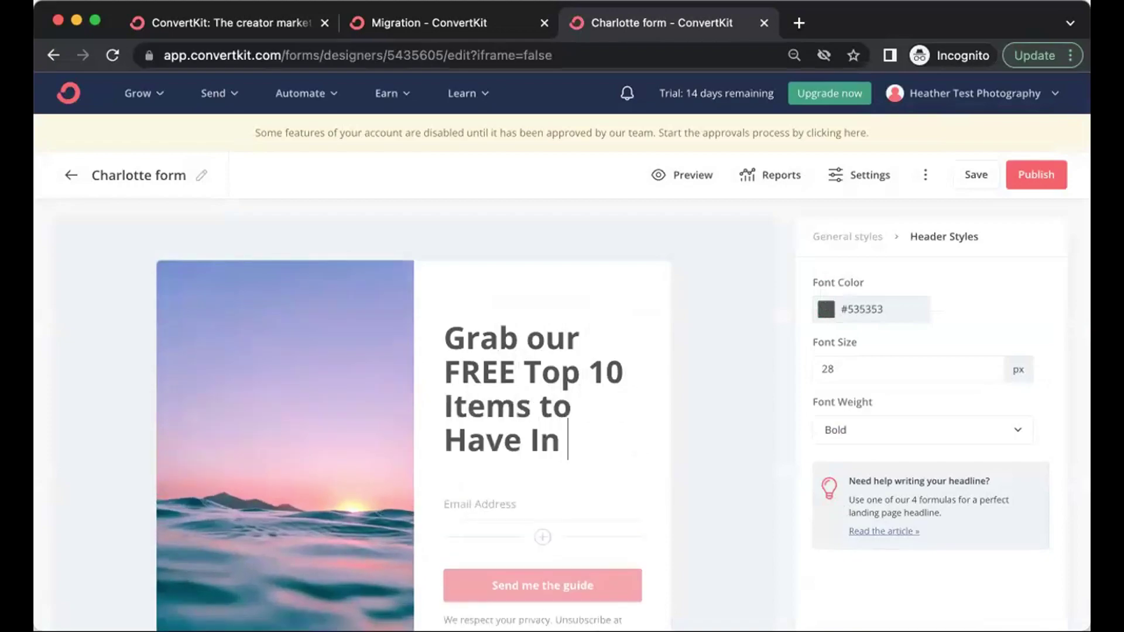
pyautogui.write("Your Newborn's Nursy")
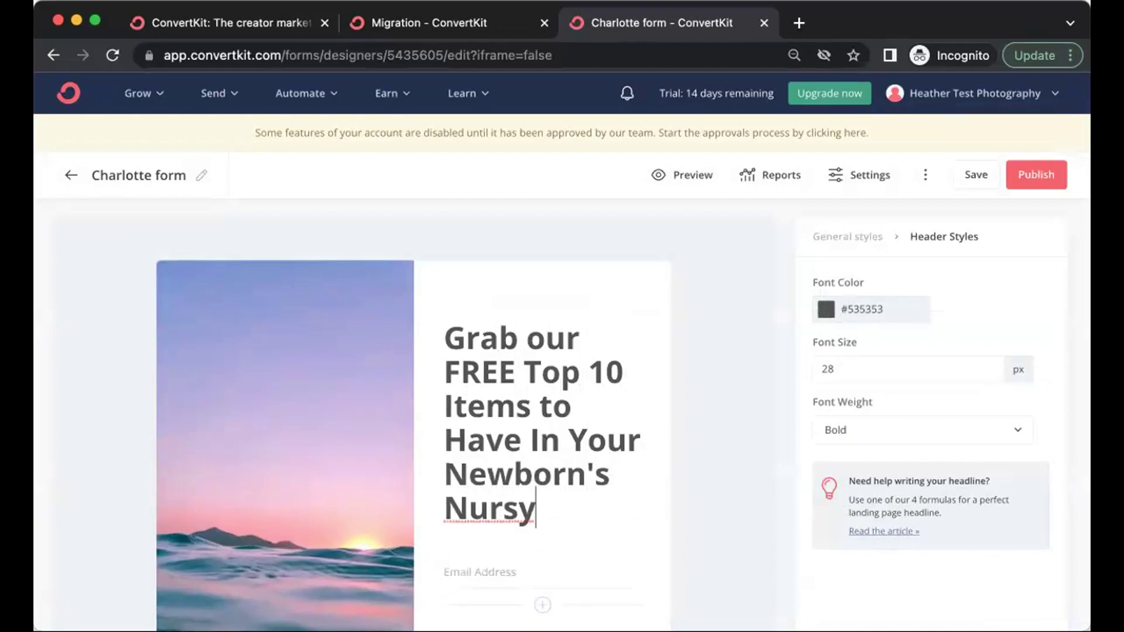
pyautogui.press('BackSpace')
pyautogui.write('ey')
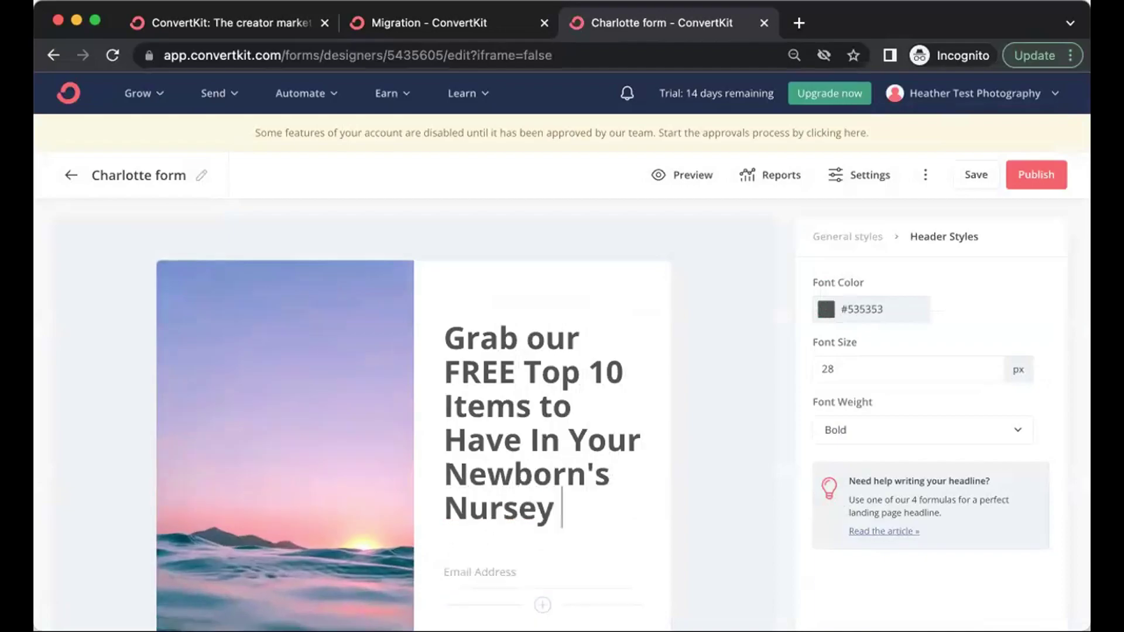
pyautogui.click(517, 509)
pyautogui.rightClick(516, 510)
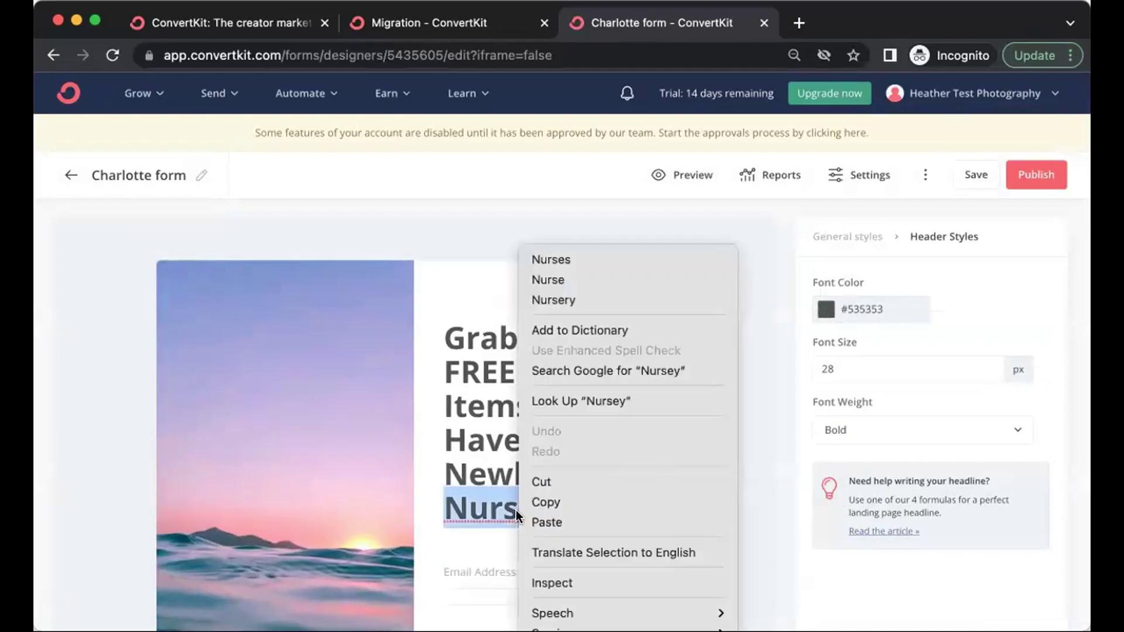
pyautogui.click(588, 300)
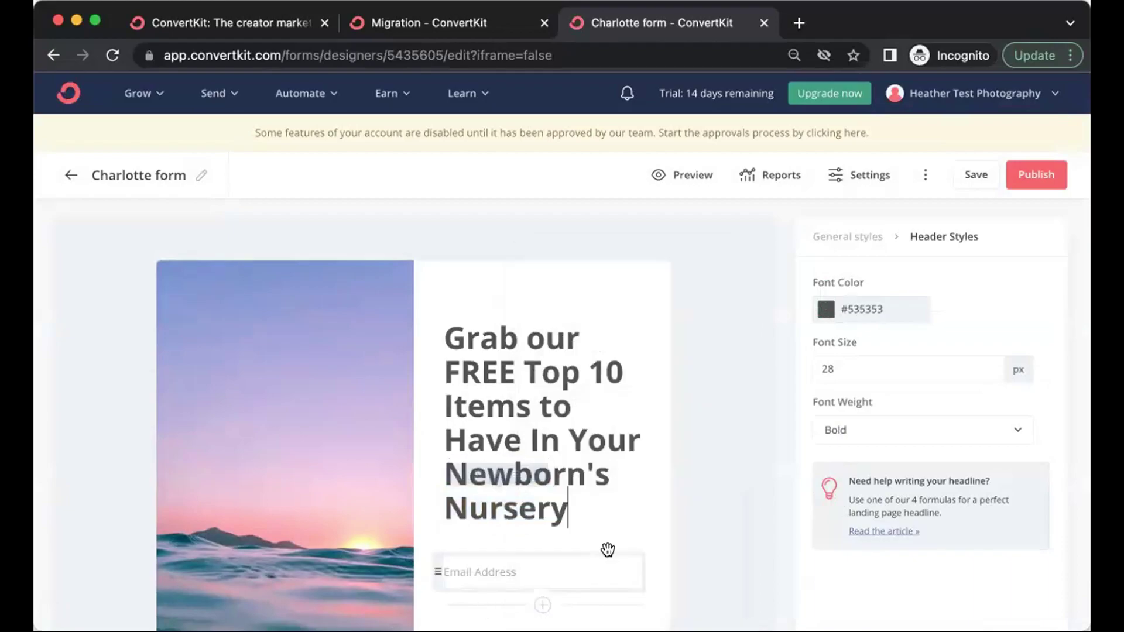
# Set the Email Address field's font color to green #82AB7C.
pyautogui.scroll(-3, 609, 516)
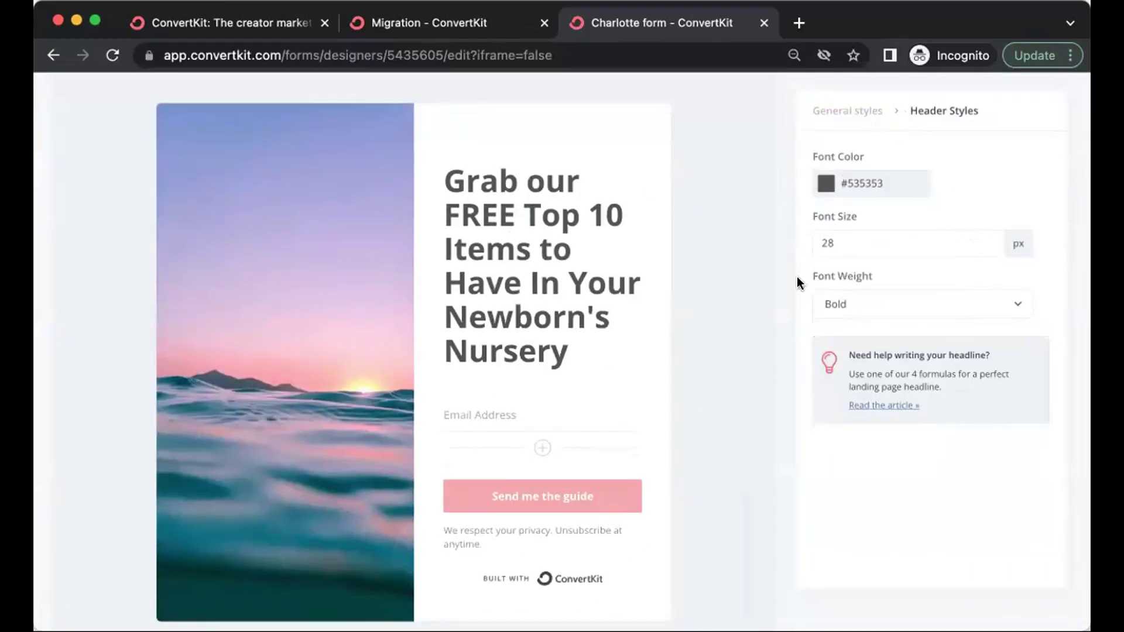
pyautogui.click(456, 408)
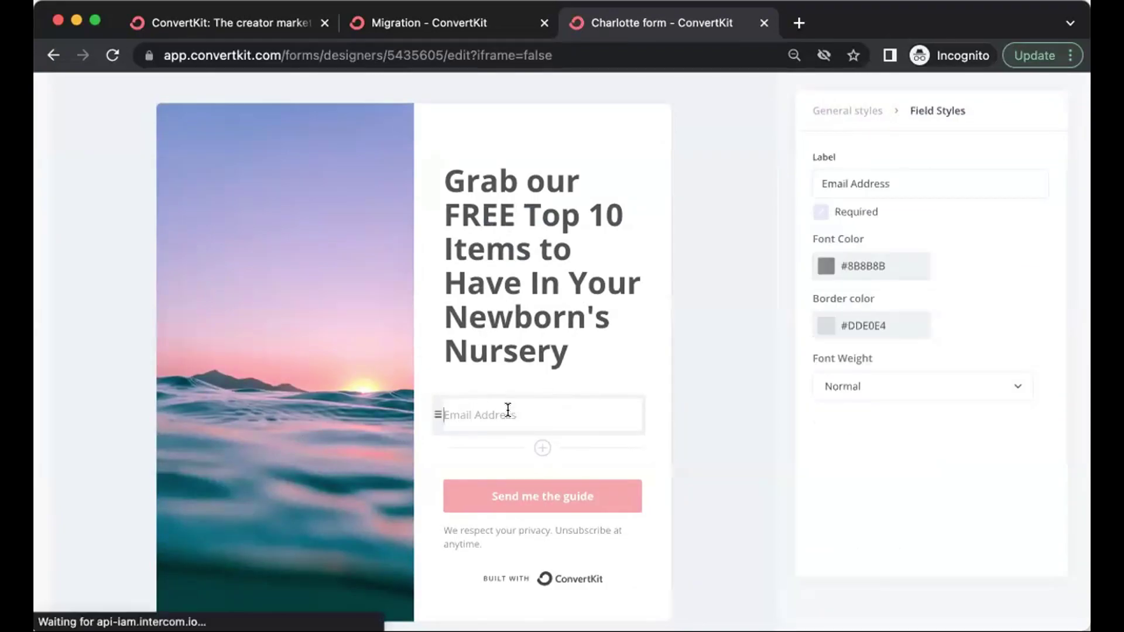
pyautogui.click(826, 265)
pyautogui.click(915, 308)
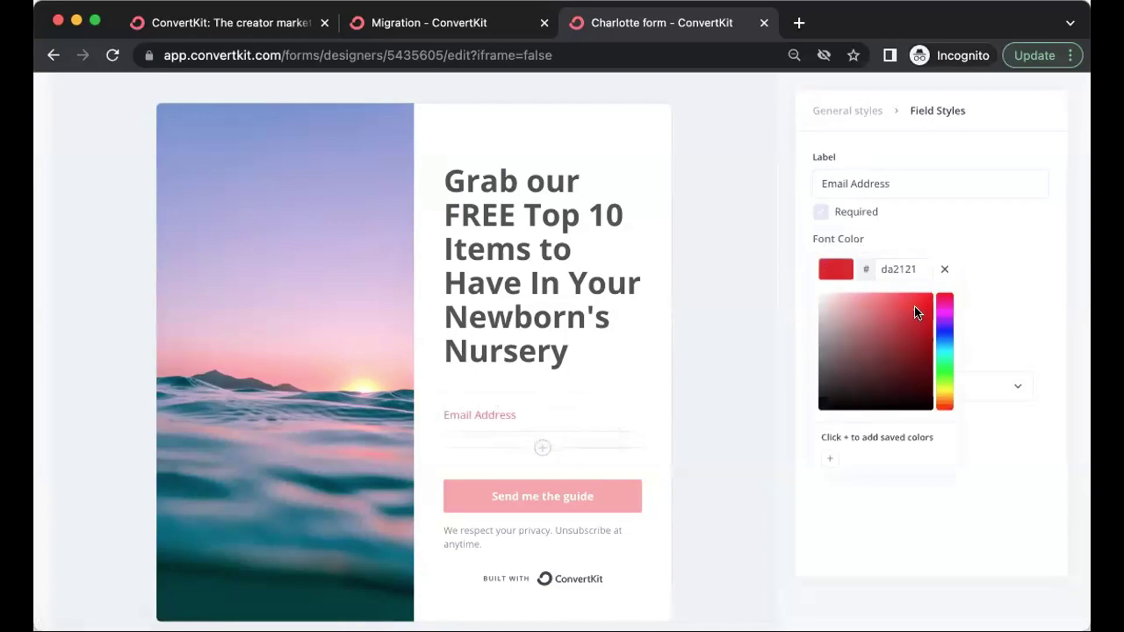
pyautogui.moveTo(915, 306); pyautogui.dragTo(778, 334)
pyautogui.click(946, 371)
pyautogui.click(756, 346)
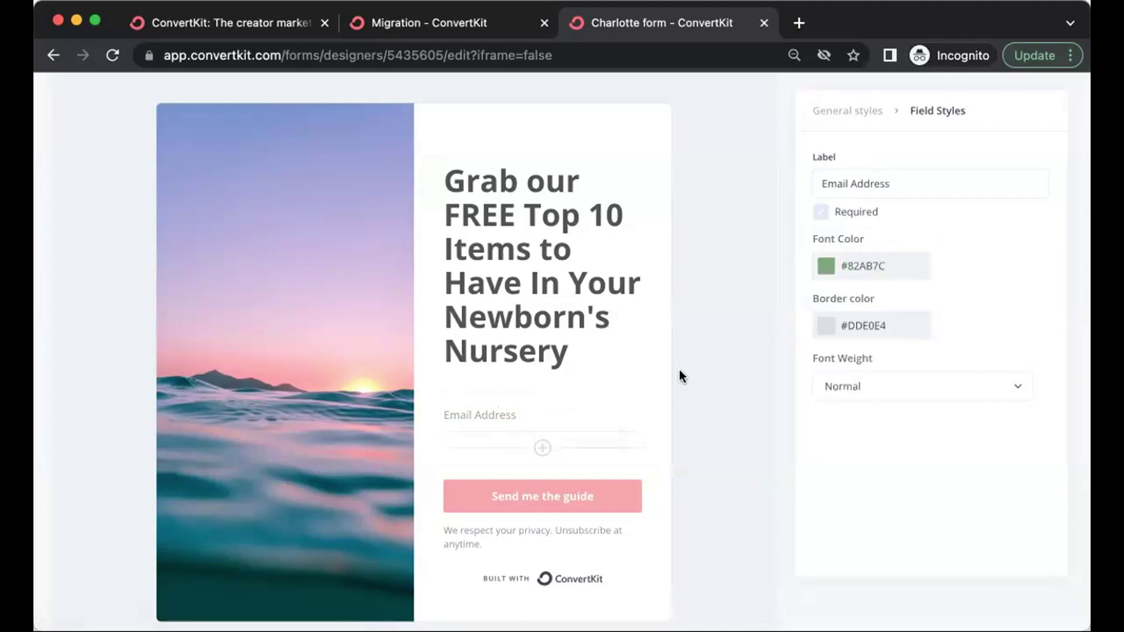
# Add a custom field for First Name to the form and place it above the Email Address field.
pyautogui.click(543, 448)
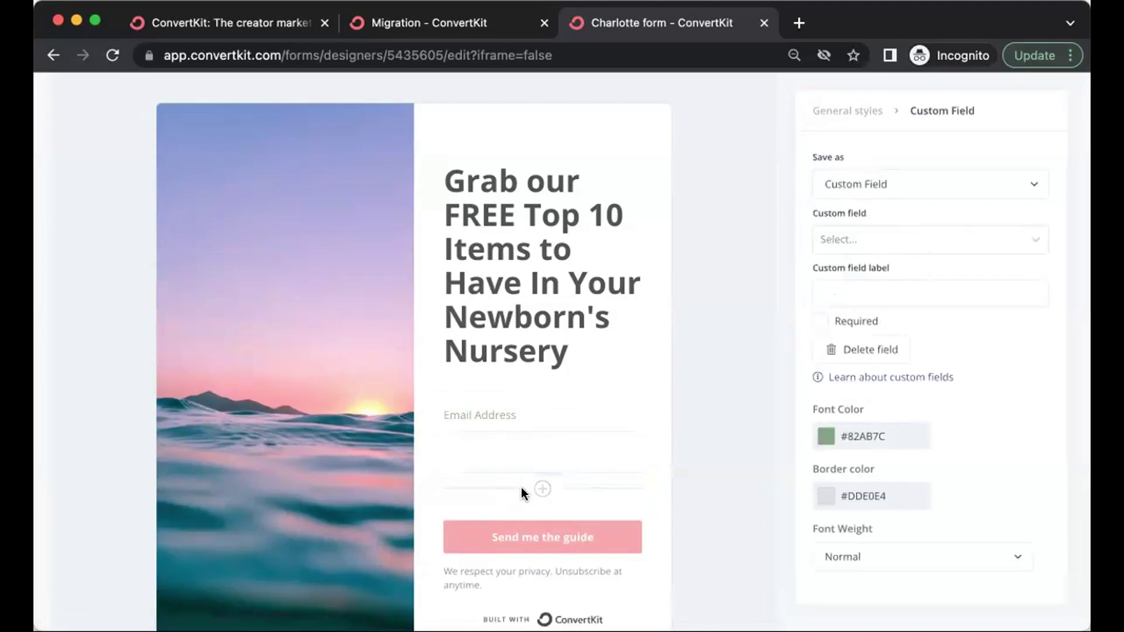
pyautogui.click(882, 186)
pyautogui.click(895, 225)
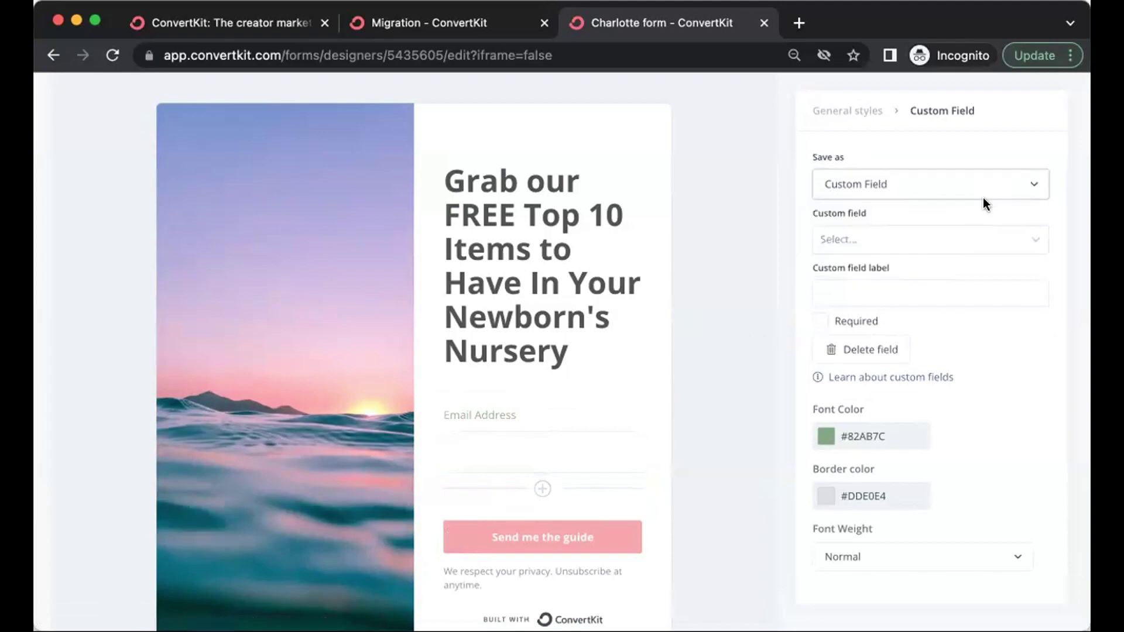
pyautogui.click(977, 240)
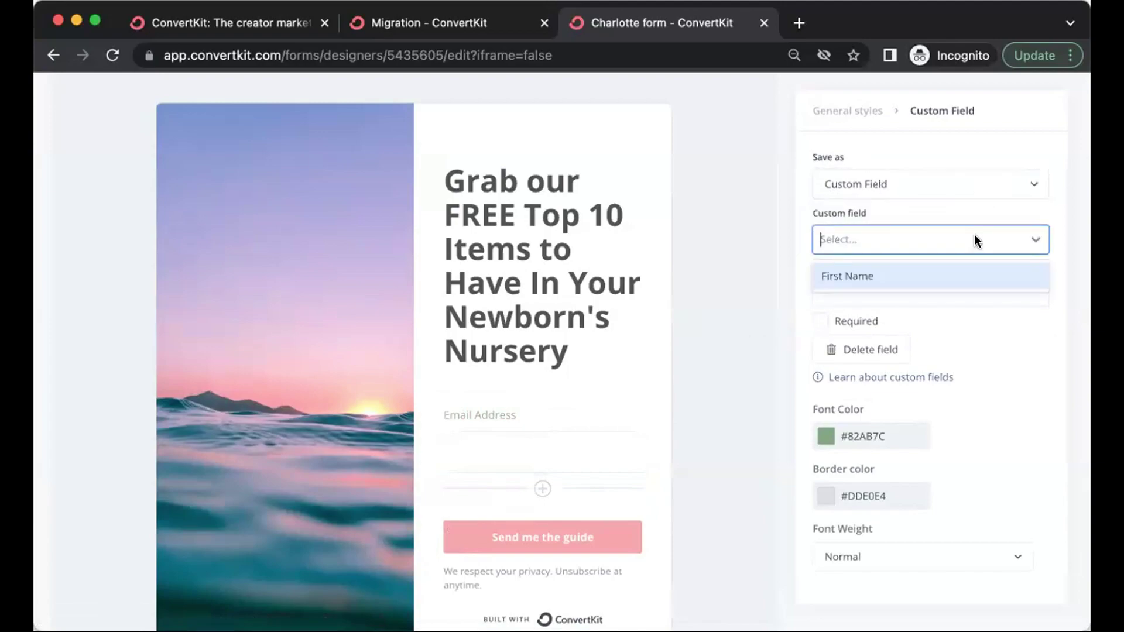
pyautogui.click(896, 277)
pyautogui.moveTo(434, 459); pyautogui.dragTo(438, 417)
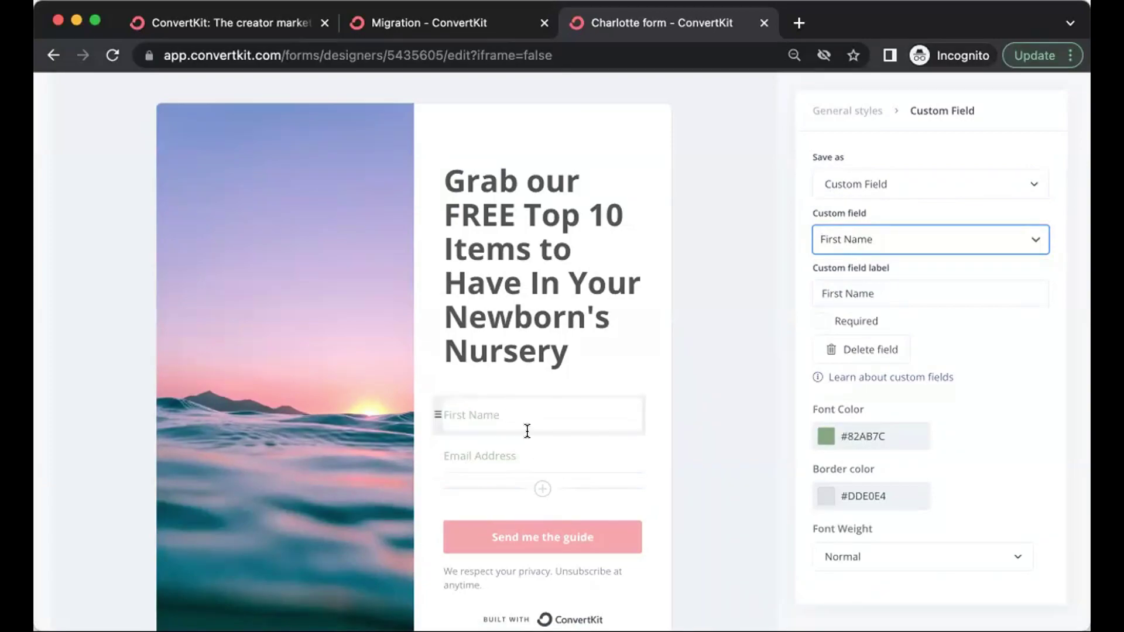
# Replace the submit button's text "Send me the guide" with "I want the checklist".
pyautogui.scroll(-3, 536, 452)
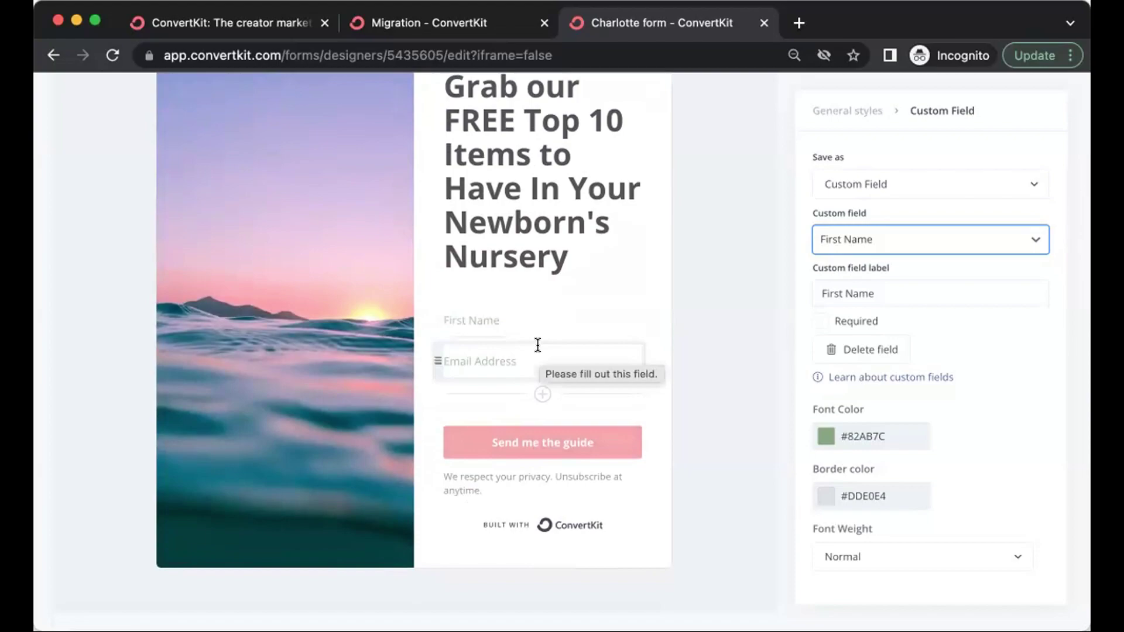
pyautogui.click(617, 442)
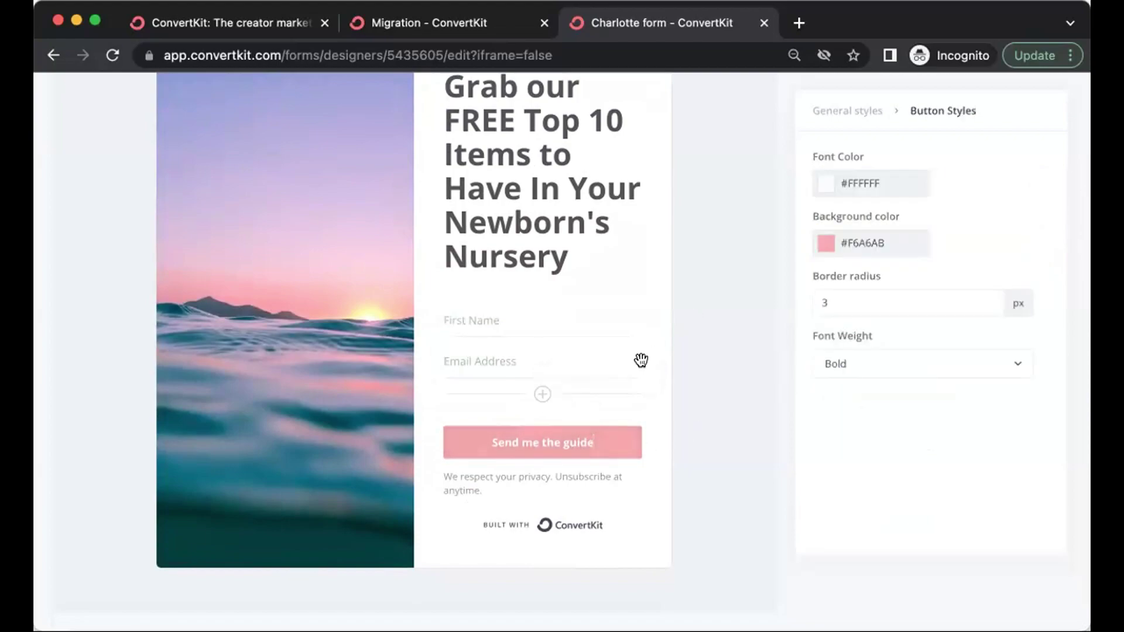
pyautogui.scroll(2, 839, 203)
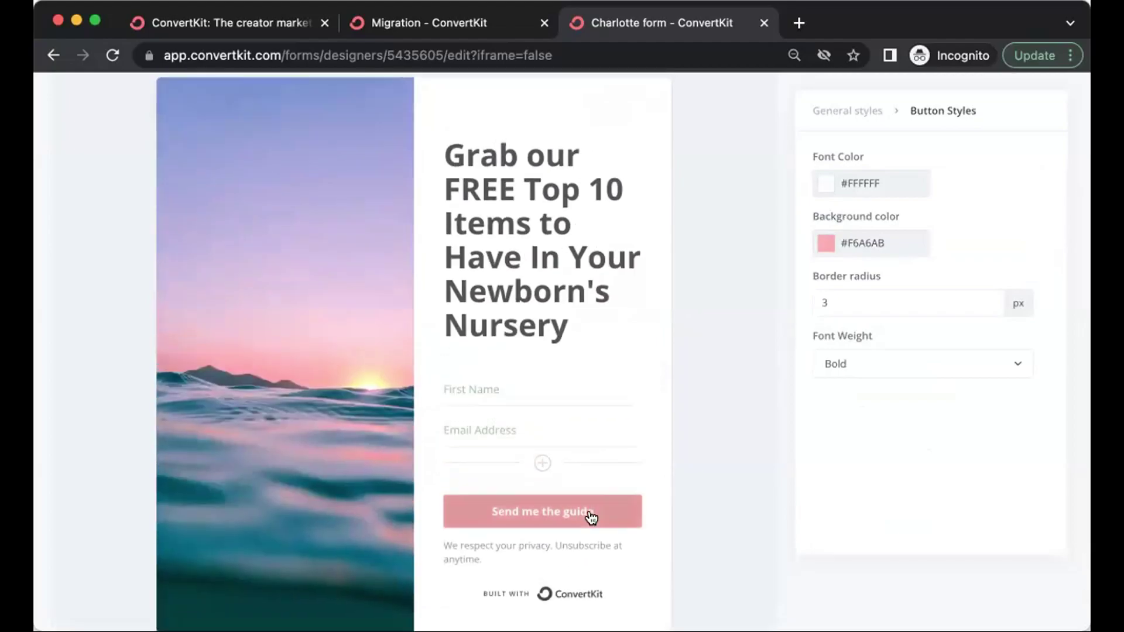
pyautogui.write('I want the che')
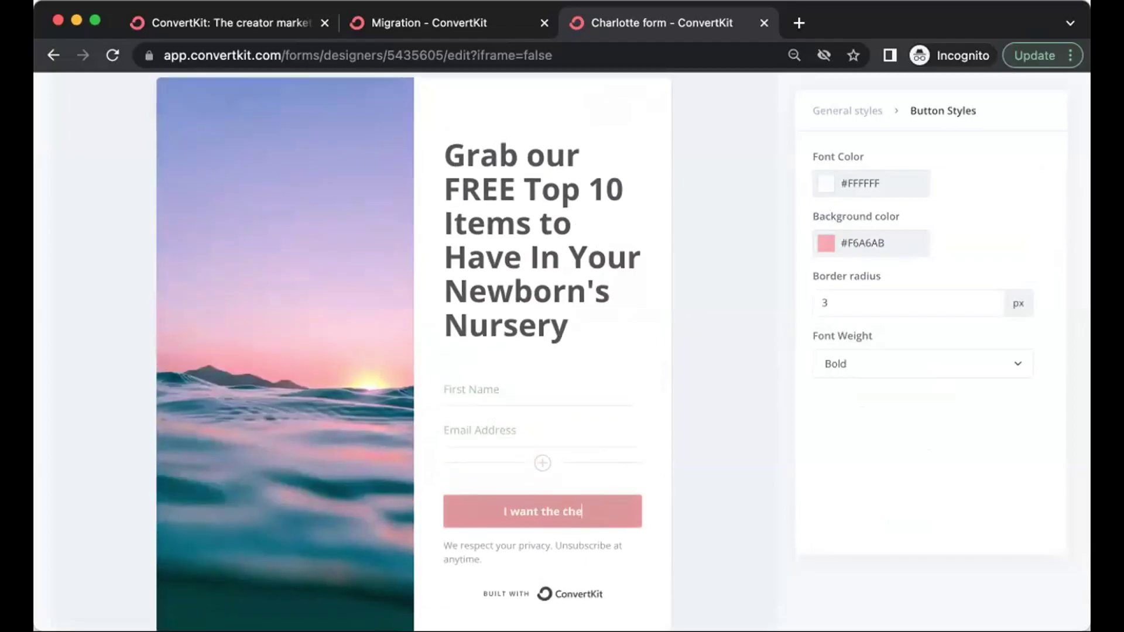
pyautogui.write('cklist')
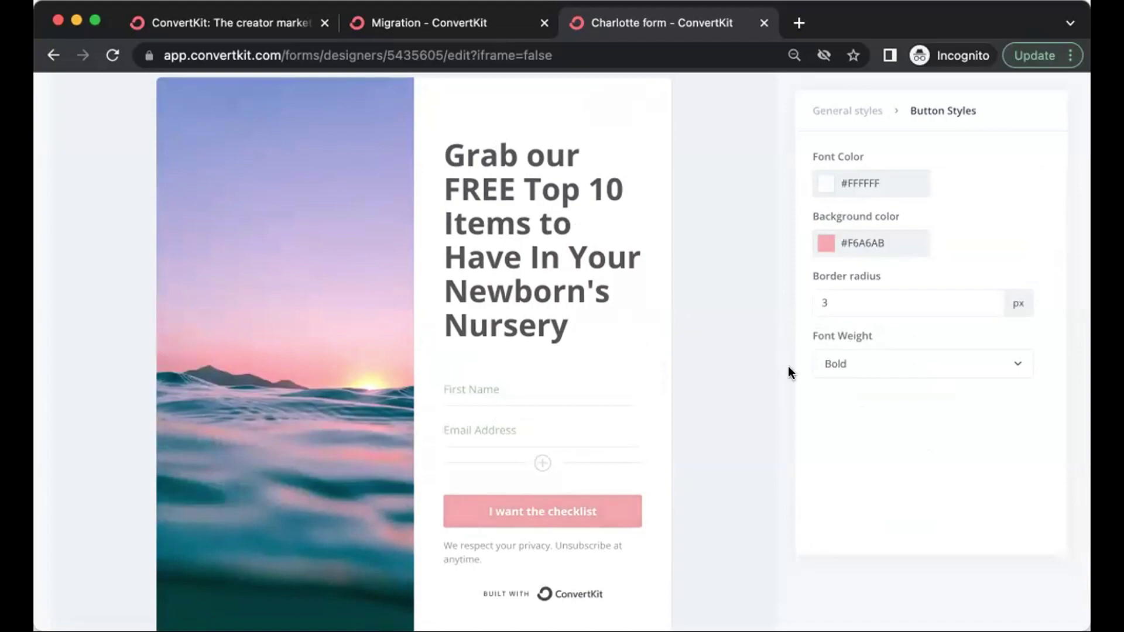
# Set the submit button's background color to near-black #020101.
pyautogui.click(826, 245)
pyautogui.click(919, 297)
pyautogui.click(909, 339)
pyautogui.click(894, 385)
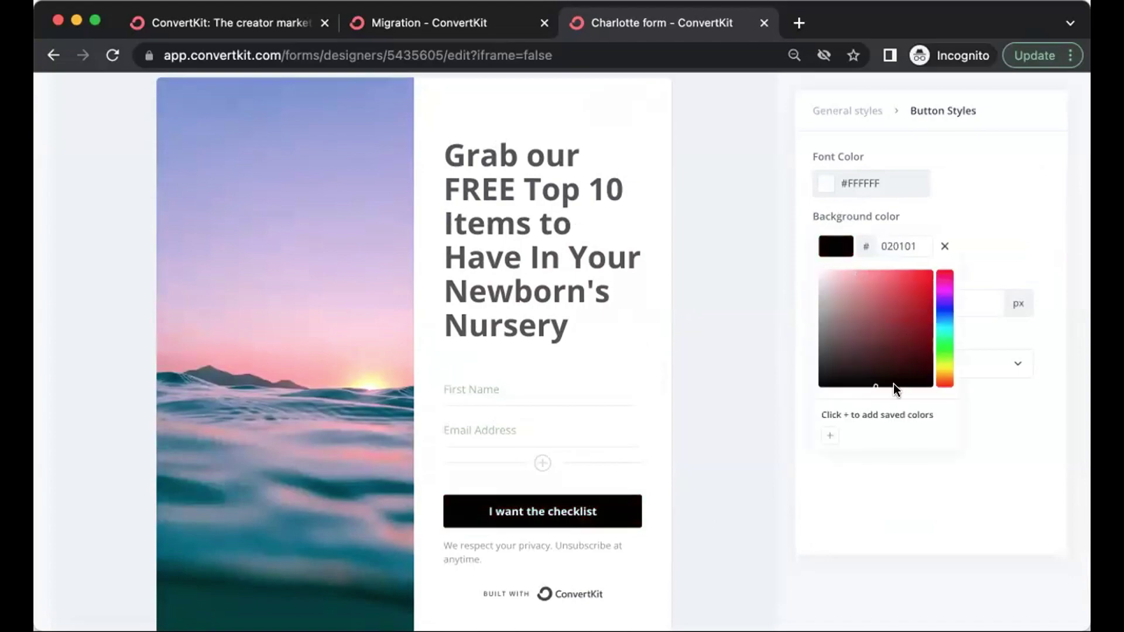
pyautogui.click(1003, 199)
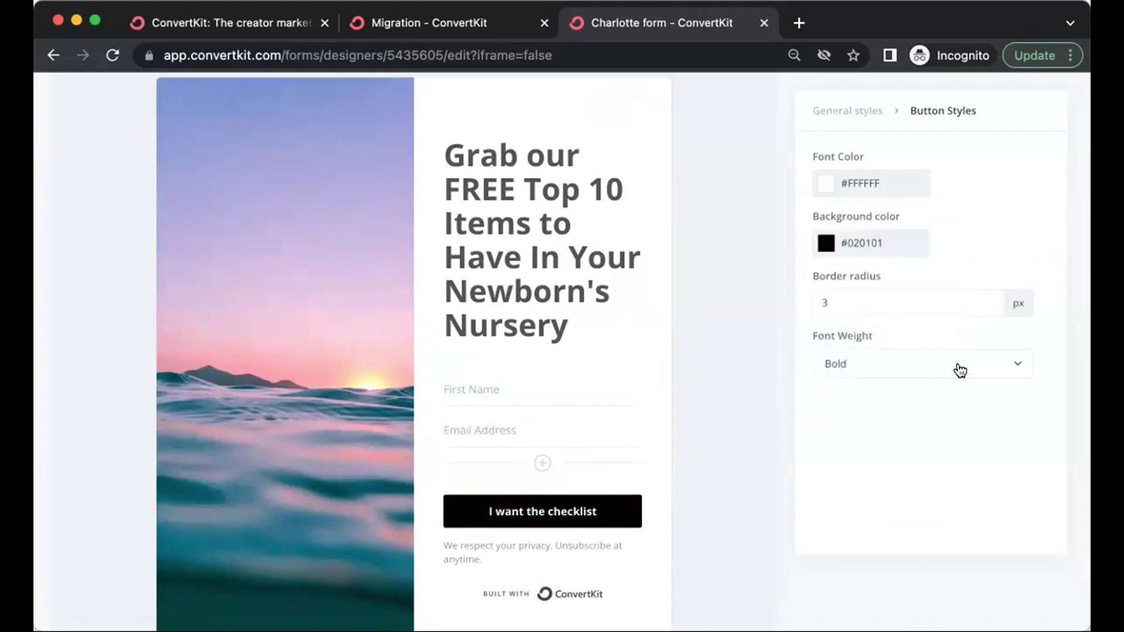
# Increase the submit button's border radius to 8 px.
pyautogui.click(991, 298)
pyautogui.click(991, 298)
pyautogui.click(991, 299)
pyautogui.click(991, 299)
pyautogui.click(991, 298)
# Try the Normal font weight on the submit button and return it to Bold.
pyautogui.click(1008, 369)
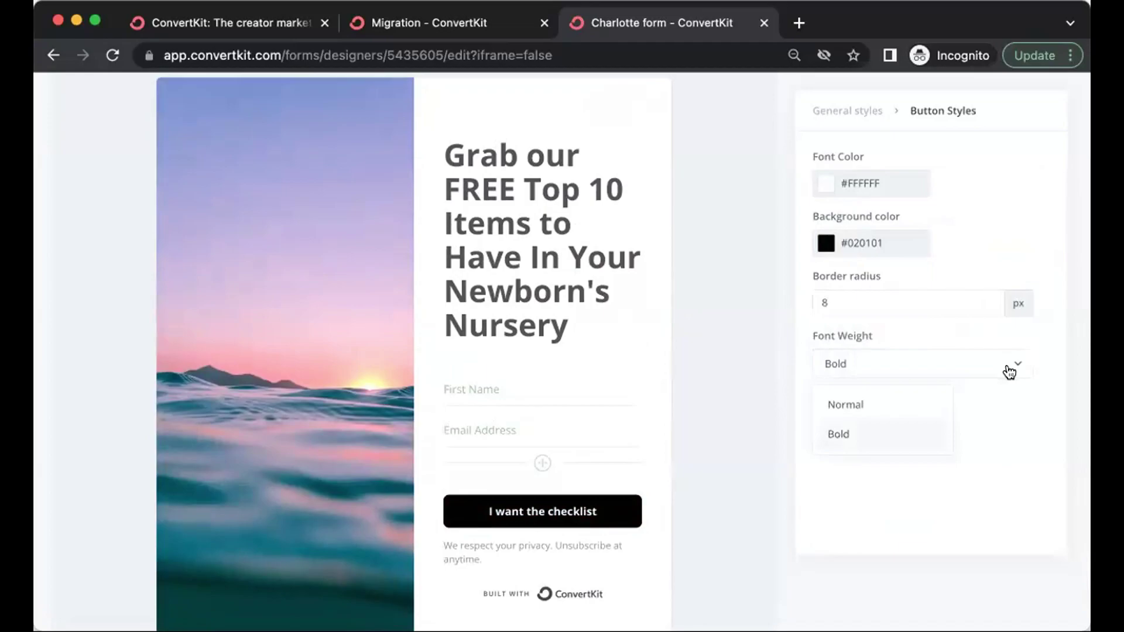
pyautogui.click(905, 410)
pyautogui.click(959, 378)
pyautogui.click(920, 429)
# Return to the form's general styles and examine the edit and replace options for the background image.
pyautogui.scroll(3, 806, 433)
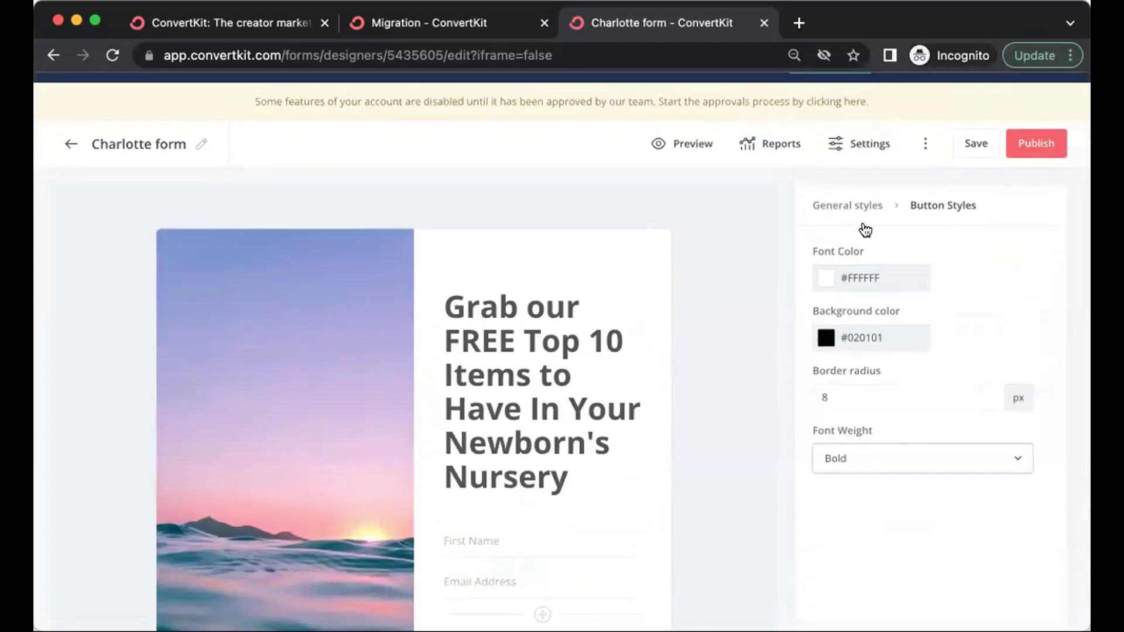
pyautogui.scroll(-4, 685, 180)
pyautogui.scroll(3, 683, 180)
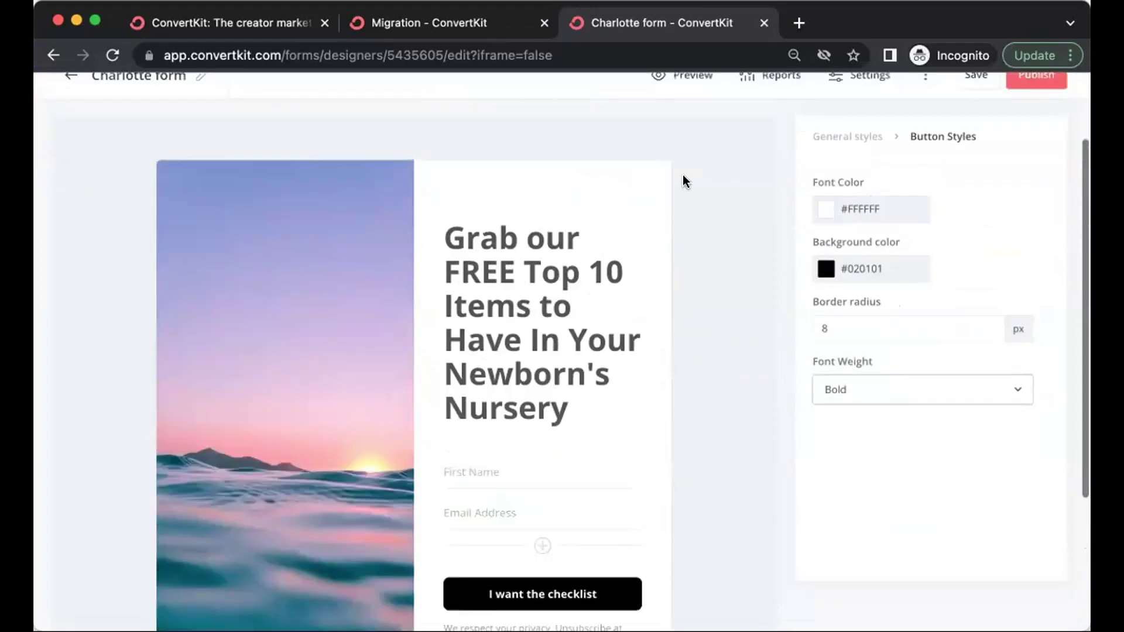
pyautogui.scroll(-1, 683, 180)
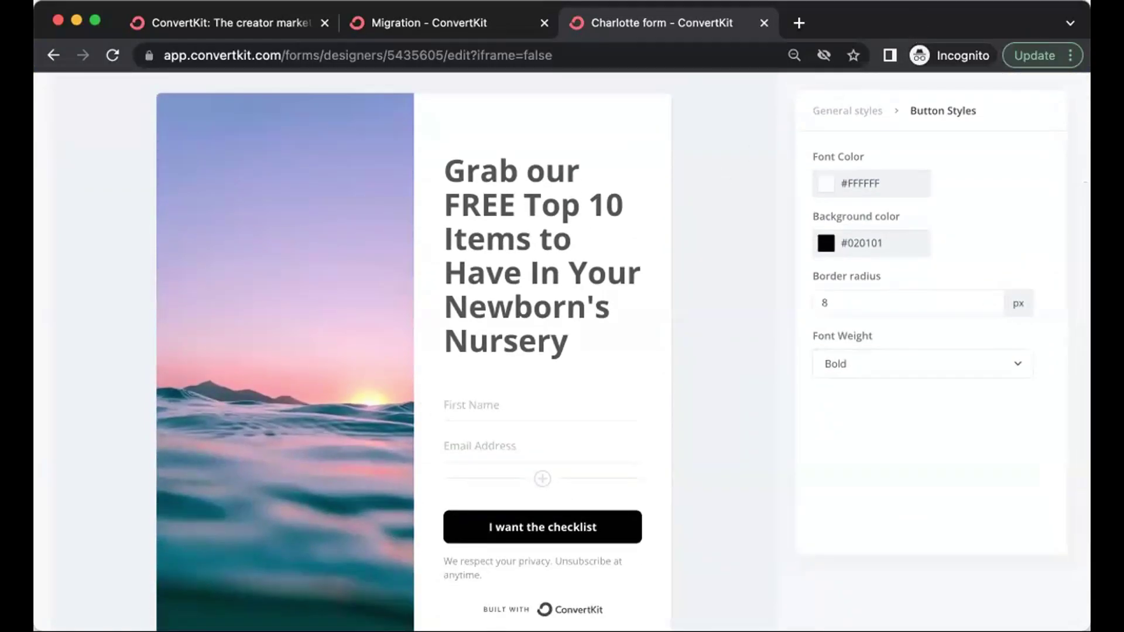
pyautogui.press('super+r')
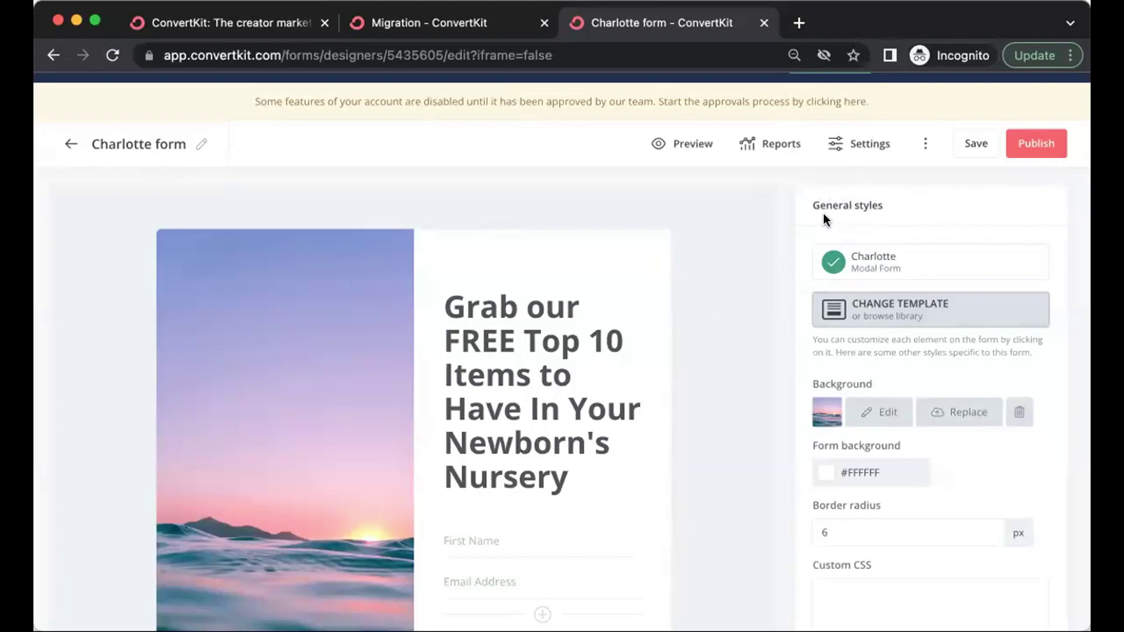
pyautogui.scroll(-3, 837, 328)
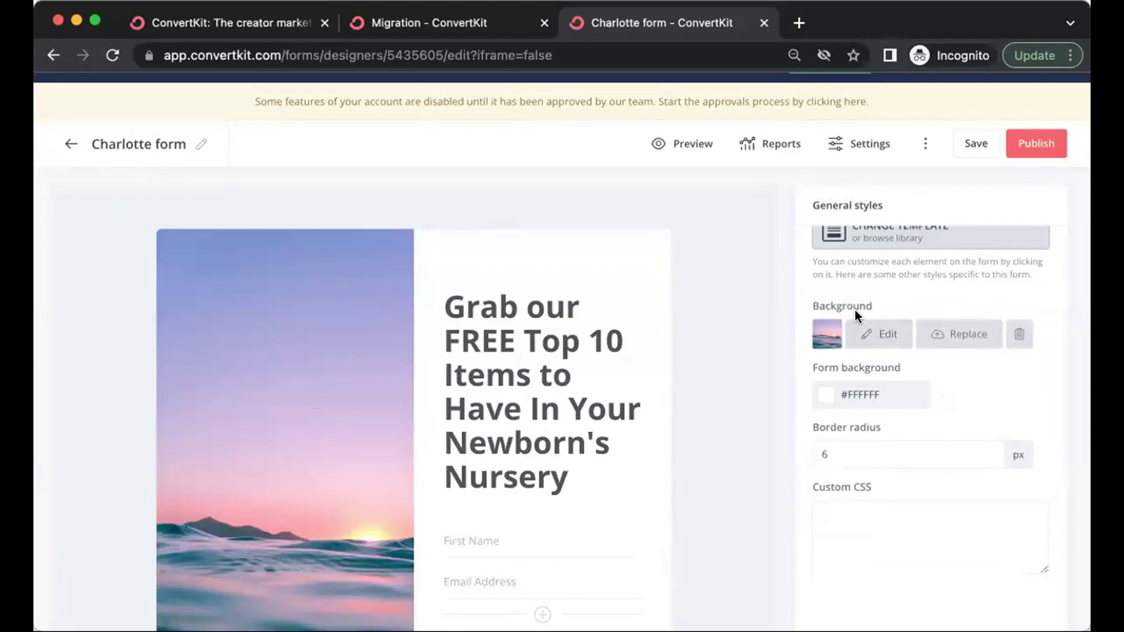
pyautogui.click(888, 337)
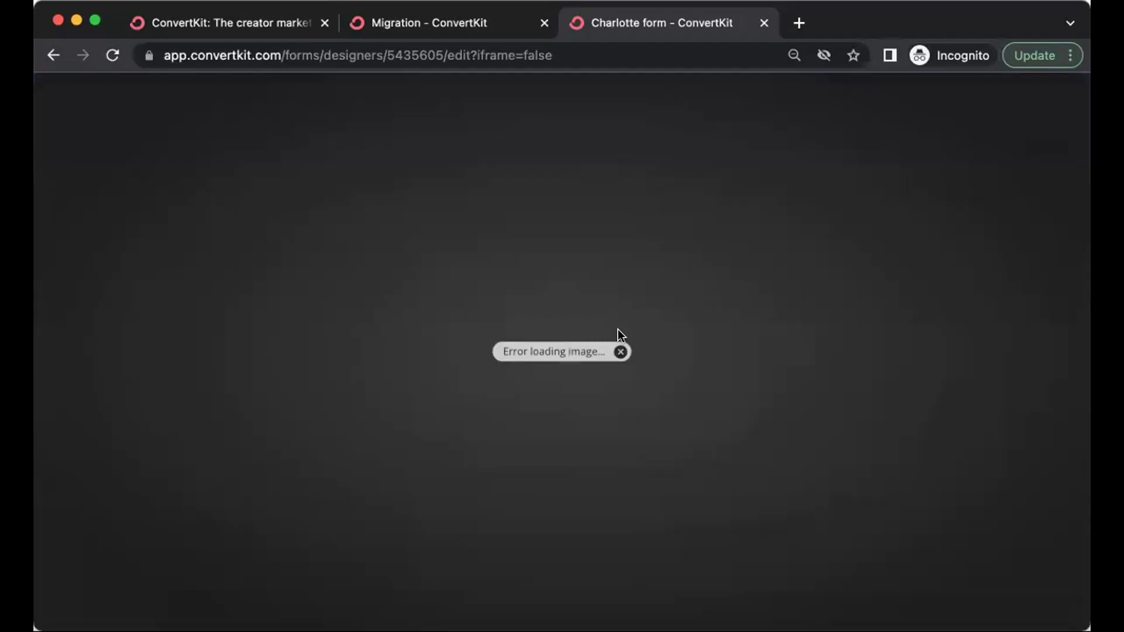
pyautogui.click(617, 355)
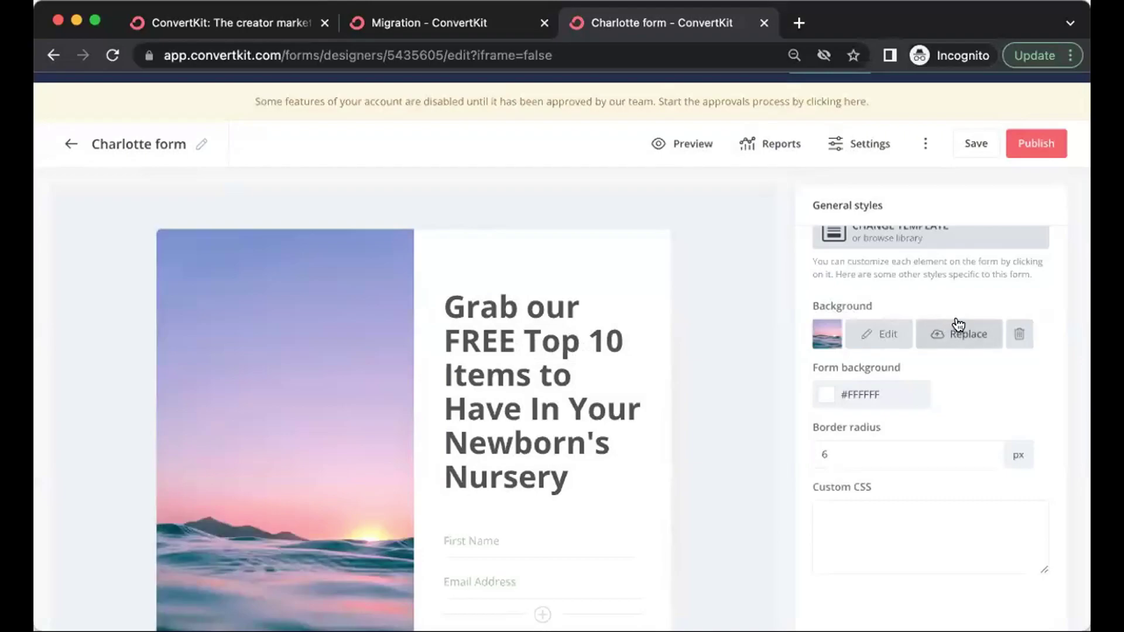
pyautogui.click(969, 342)
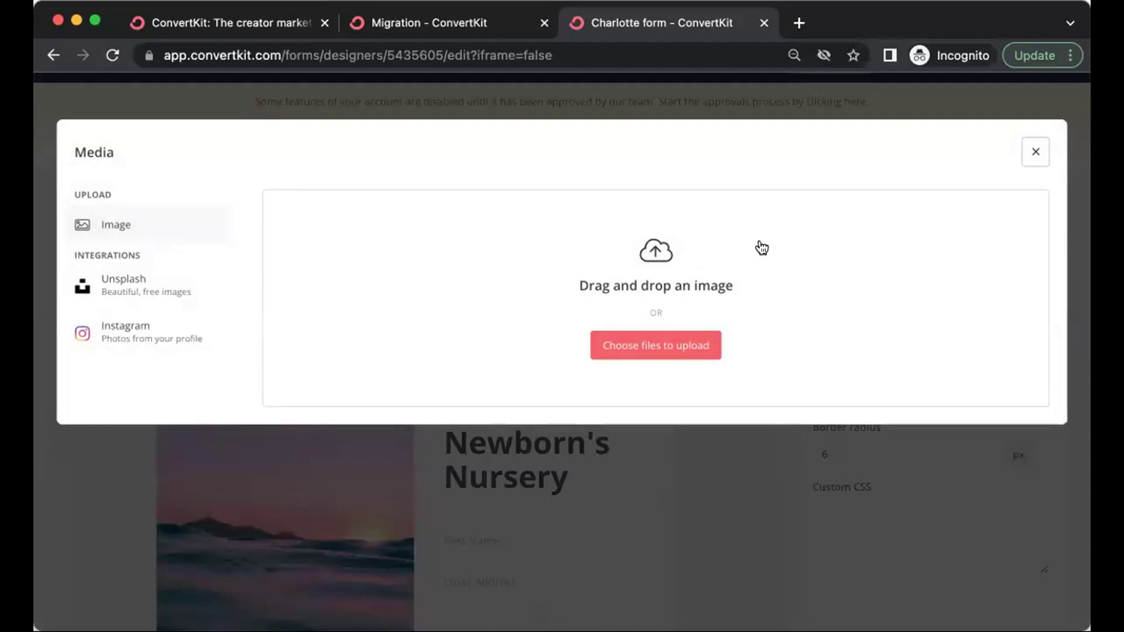
pyautogui.click(1040, 157)
pyautogui.scroll(-1, 960, 247)
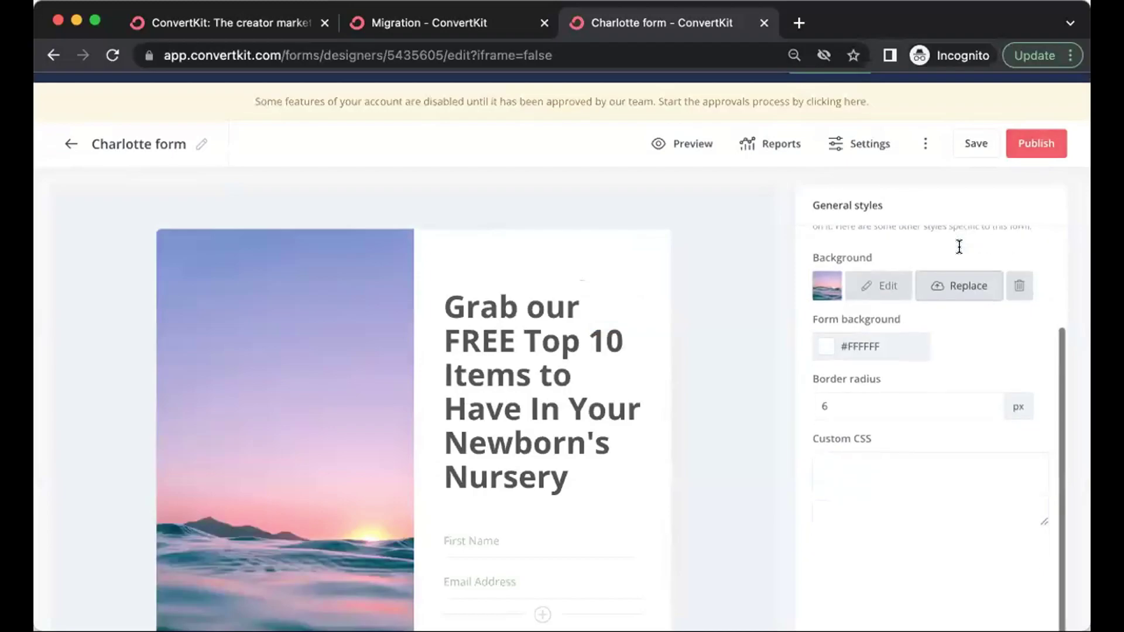
# Preview the whole form, leave the preview and save the form.
pyautogui.click(665, 145)
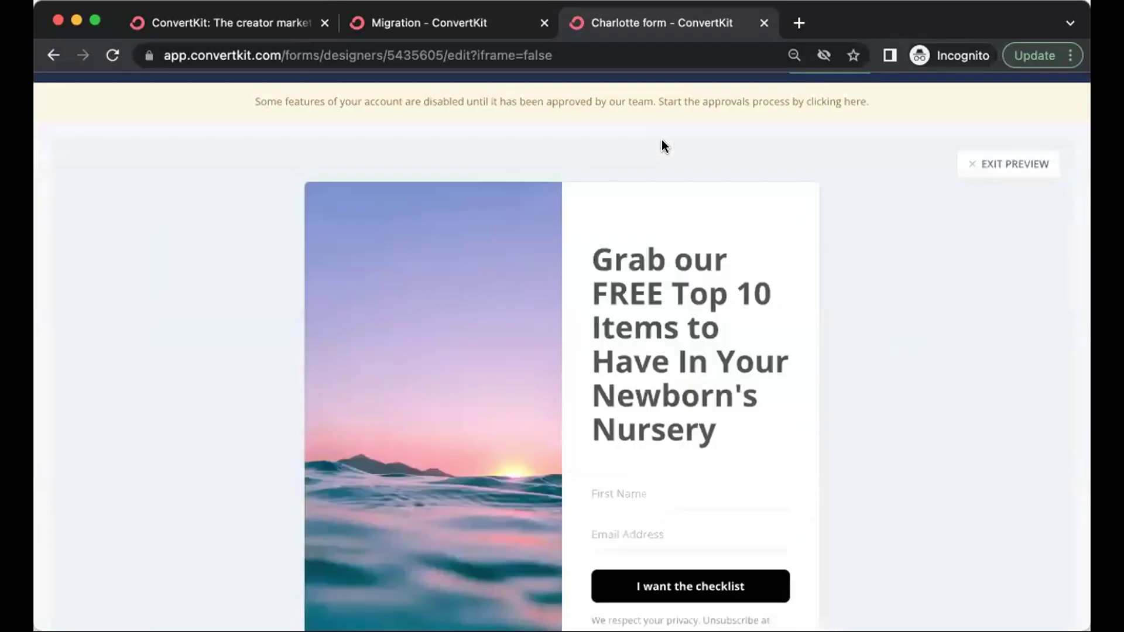
pyautogui.scroll(-5, 642, 342)
pyautogui.scroll(5, 643, 339)
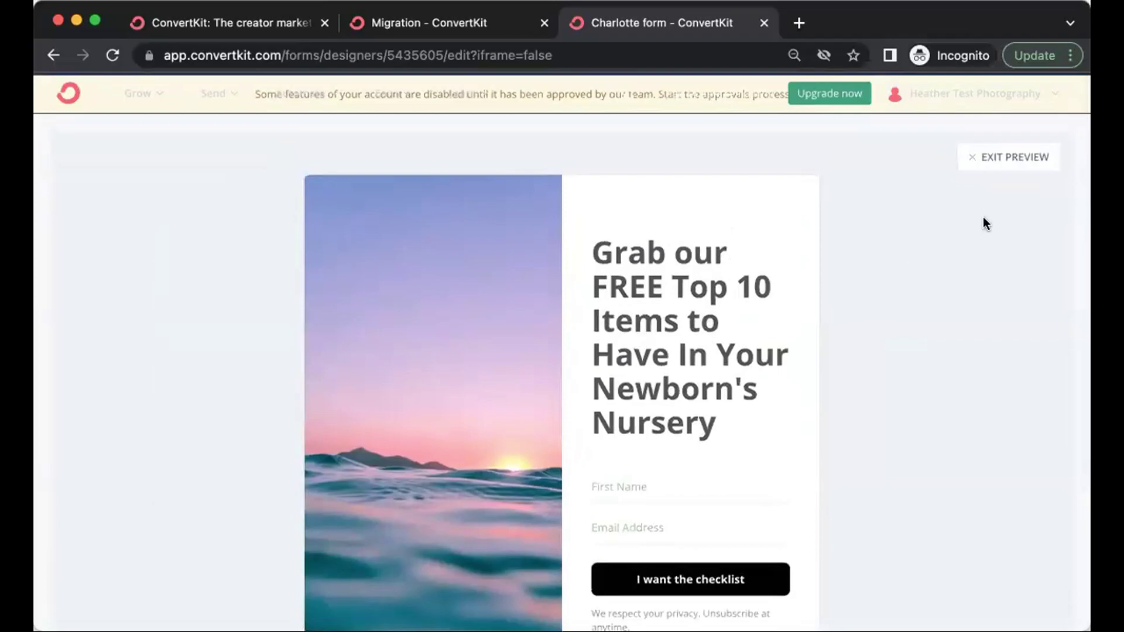
pyautogui.click(999, 157)
pyautogui.click(971, 177)
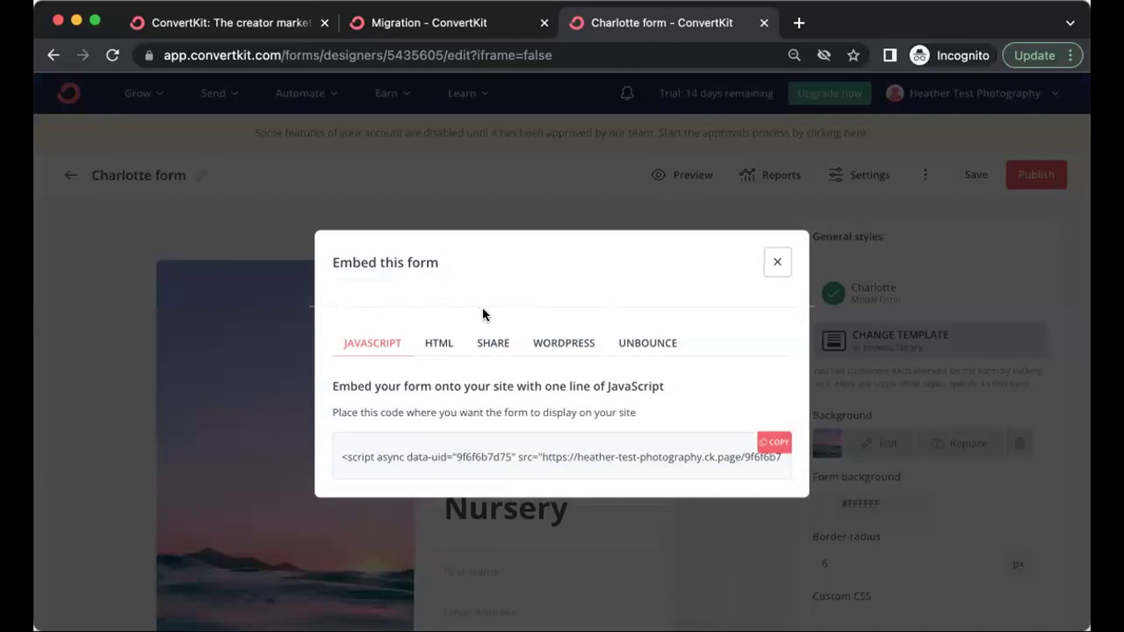
# Review the form's embed options, including the hosted share link, the JavaScript snippet and the HTML code.
pyautogui.click(353, 407)
pyautogui.click(494, 344)
pyautogui.moveTo(615, 442); pyautogui.dragTo(340, 439)
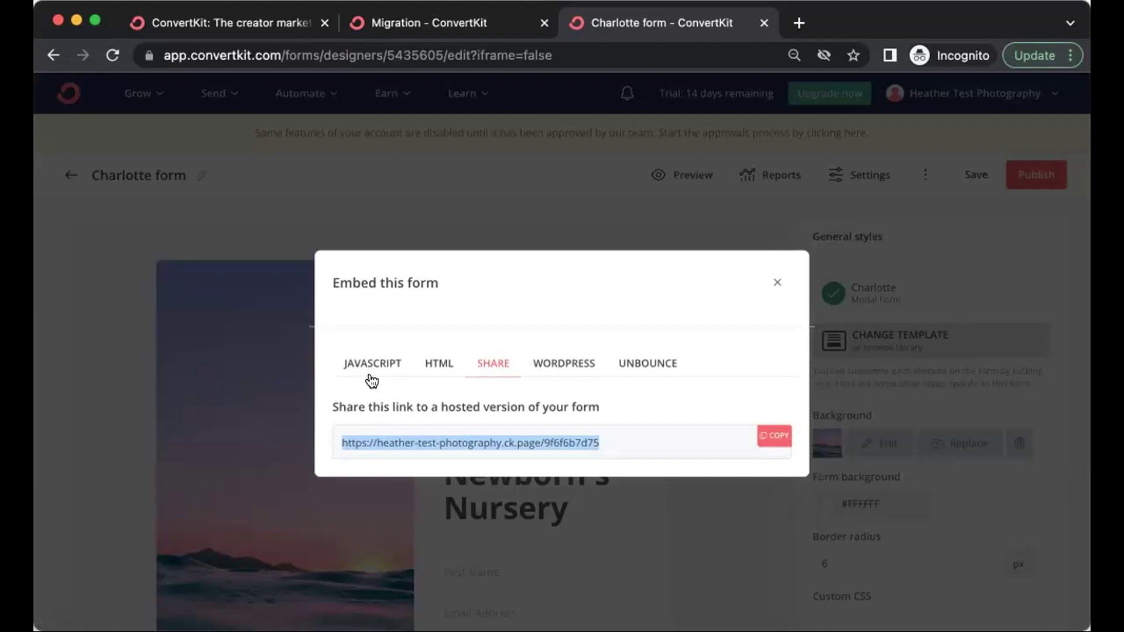
pyautogui.click(375, 363)
pyautogui.click(441, 343)
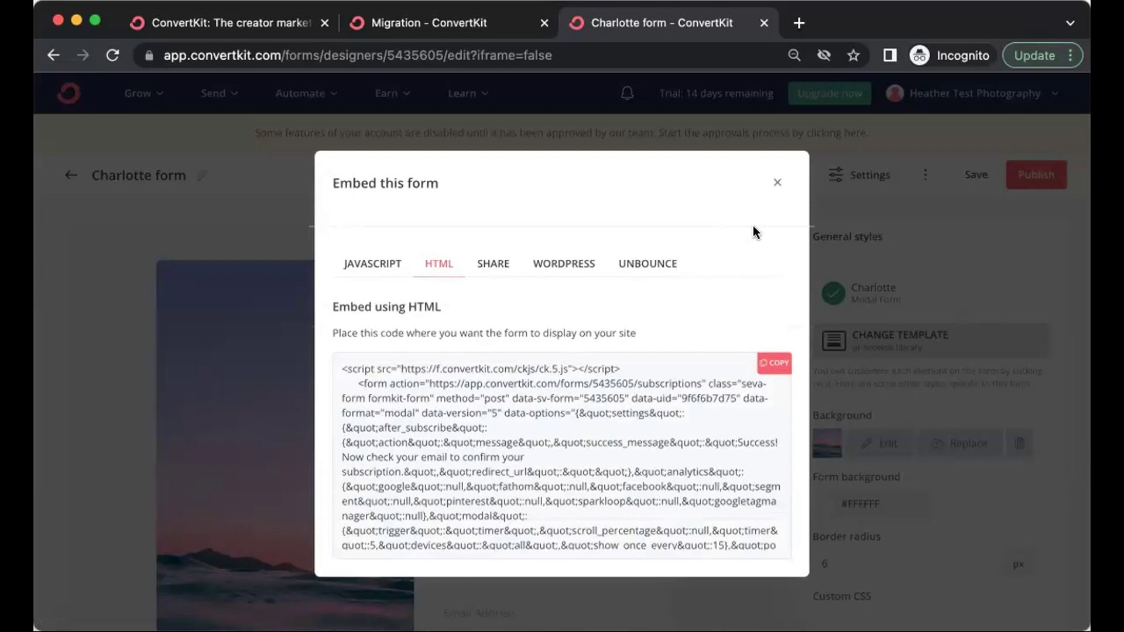
pyautogui.click(776, 185)
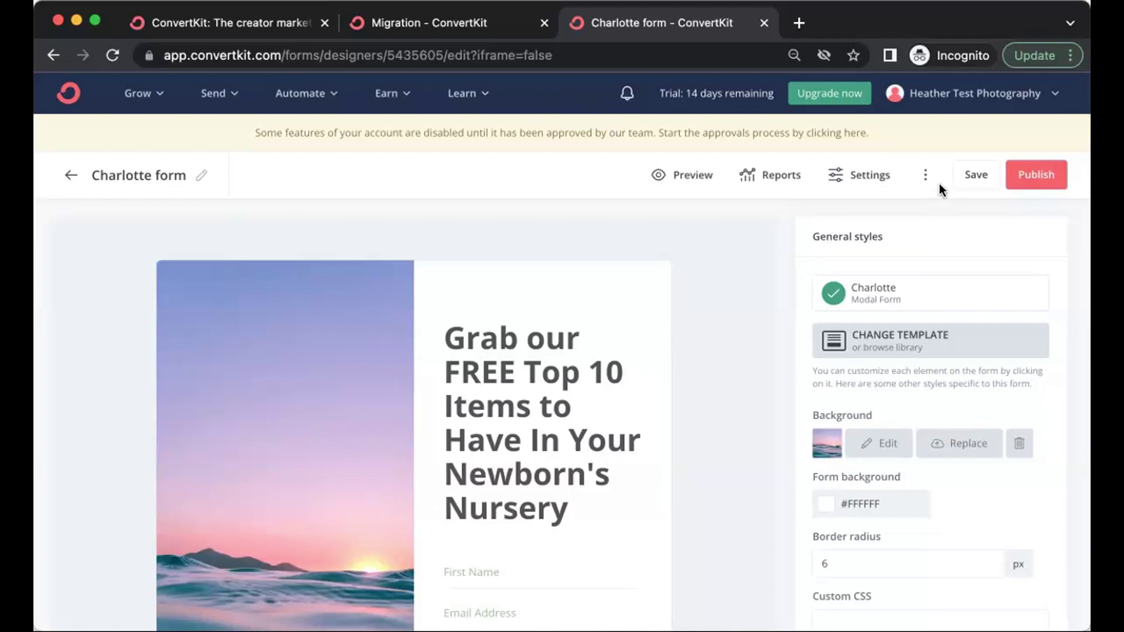
# Look over the saved form and go to the automation Rules page.
pyautogui.scroll(-3, 434, 395)
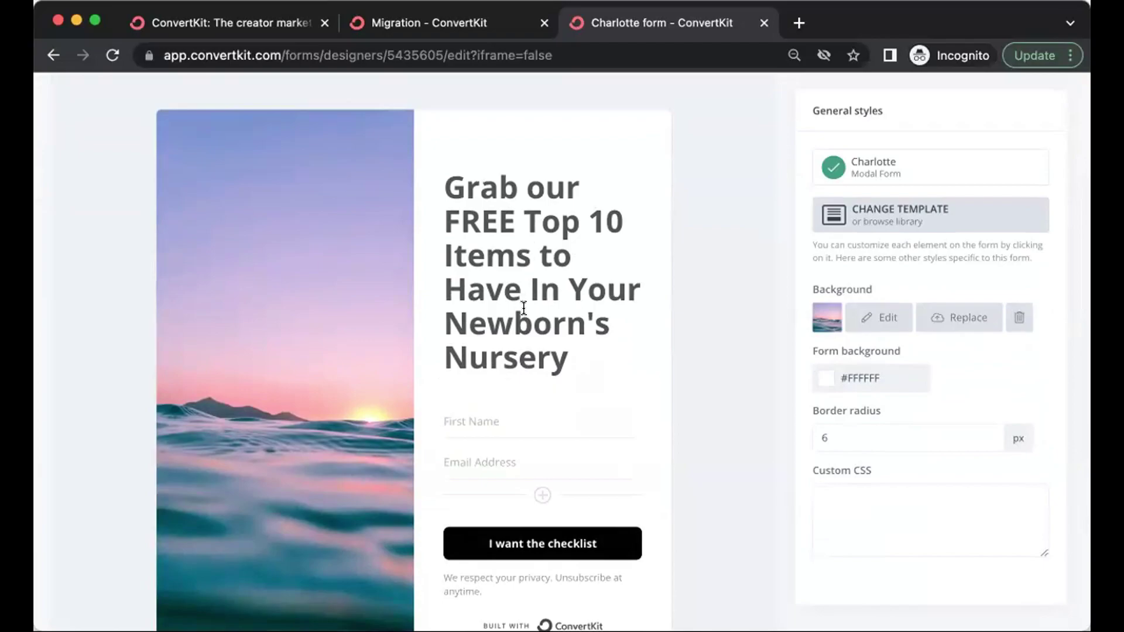
pyautogui.scroll(3, 523, 308)
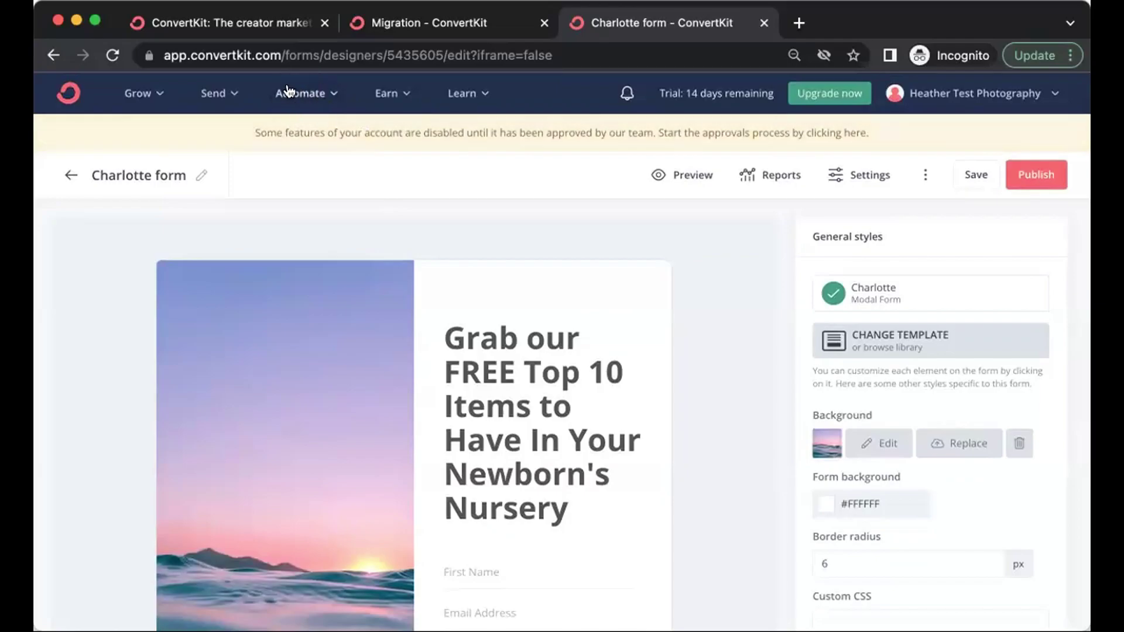
pyautogui.click(317, 96)
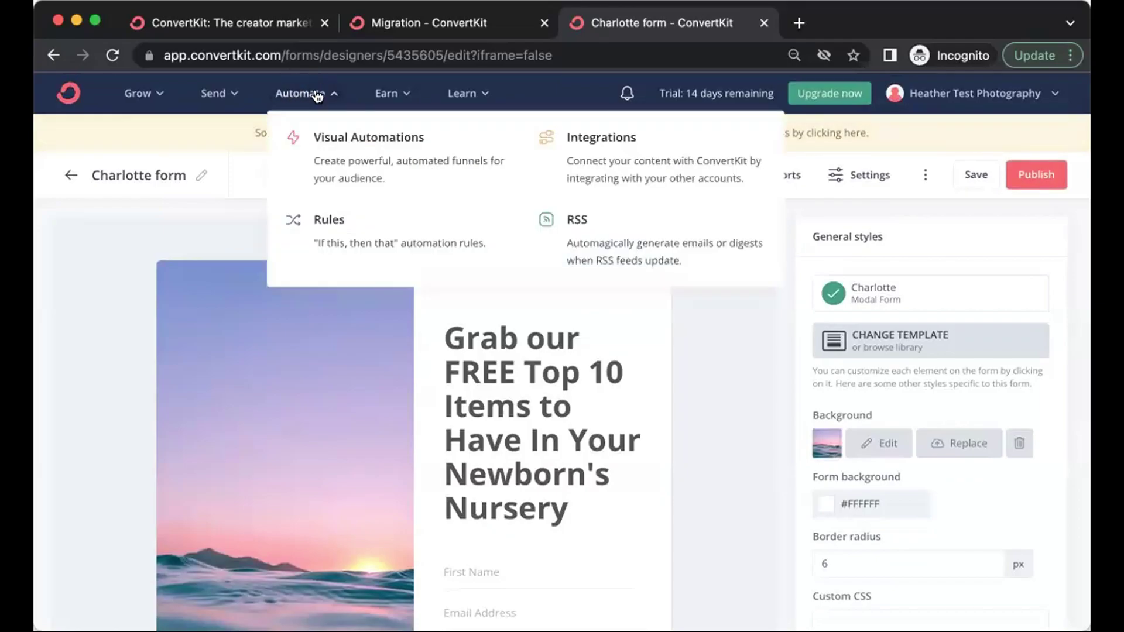
pyautogui.click(342, 238)
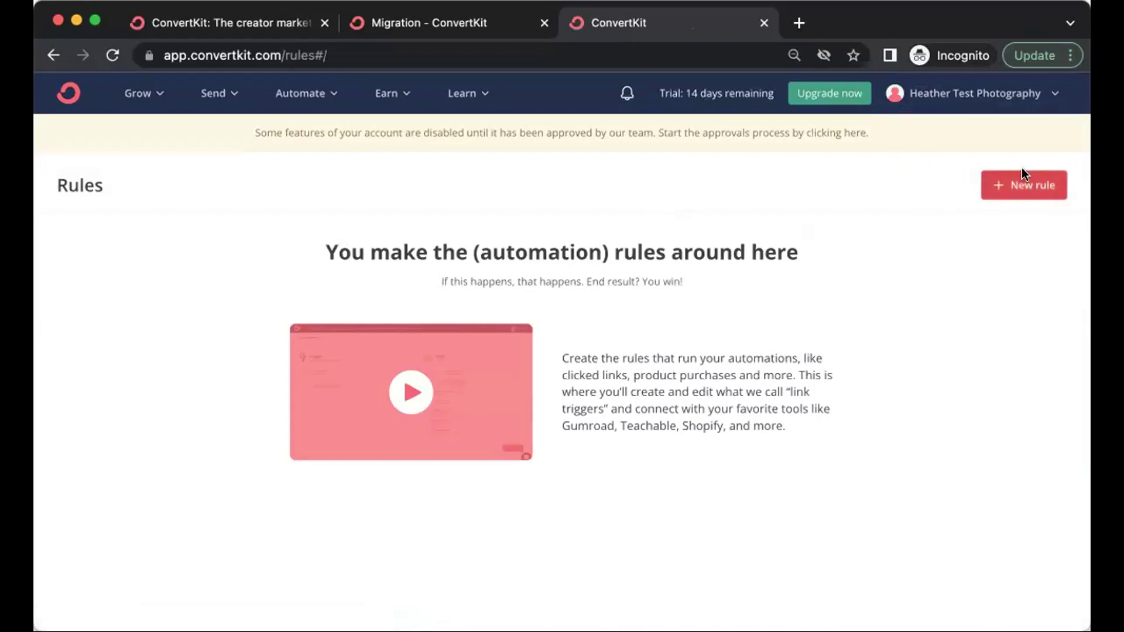
# Start a new automation rule triggered when someone subscribes to the Charlotte form.
pyautogui.click(1014, 188)
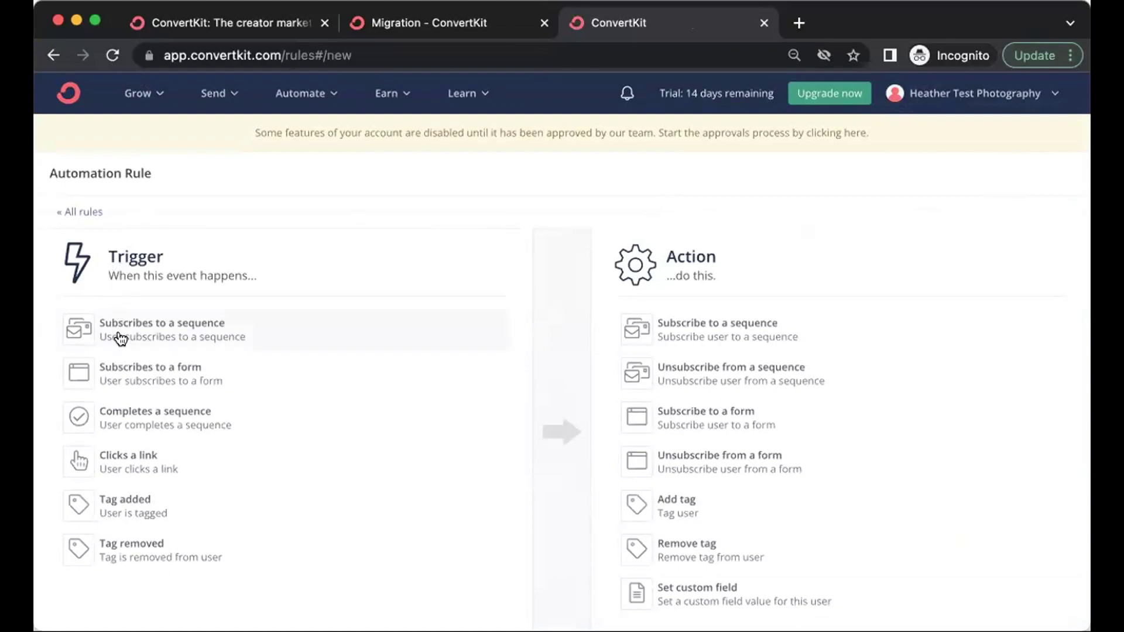
pyautogui.click(123, 373)
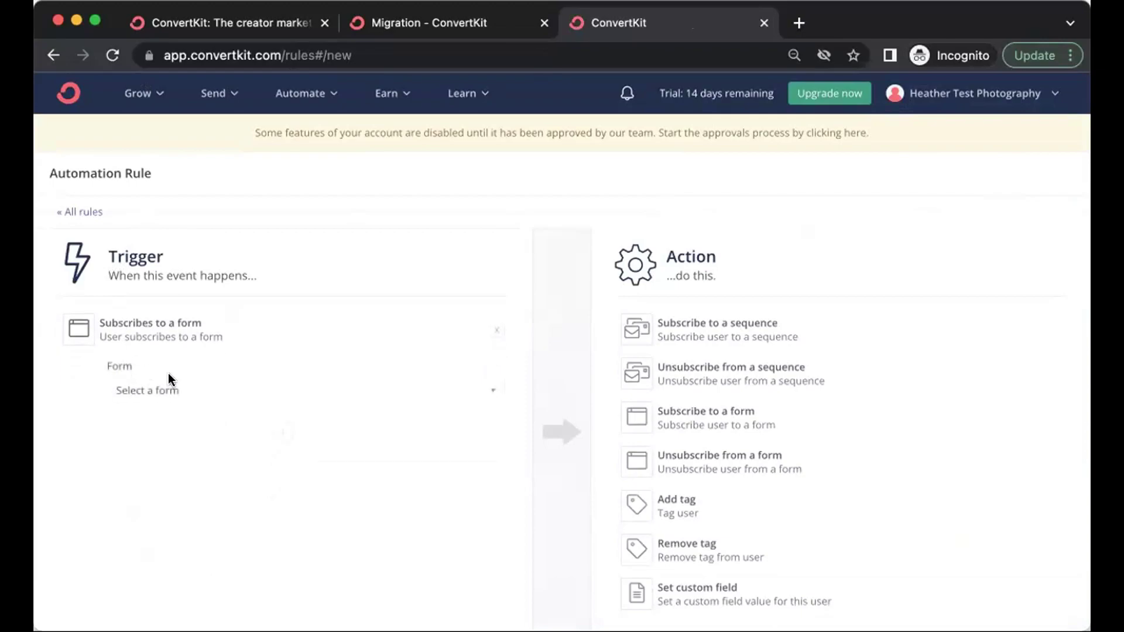
pyautogui.click(182, 389)
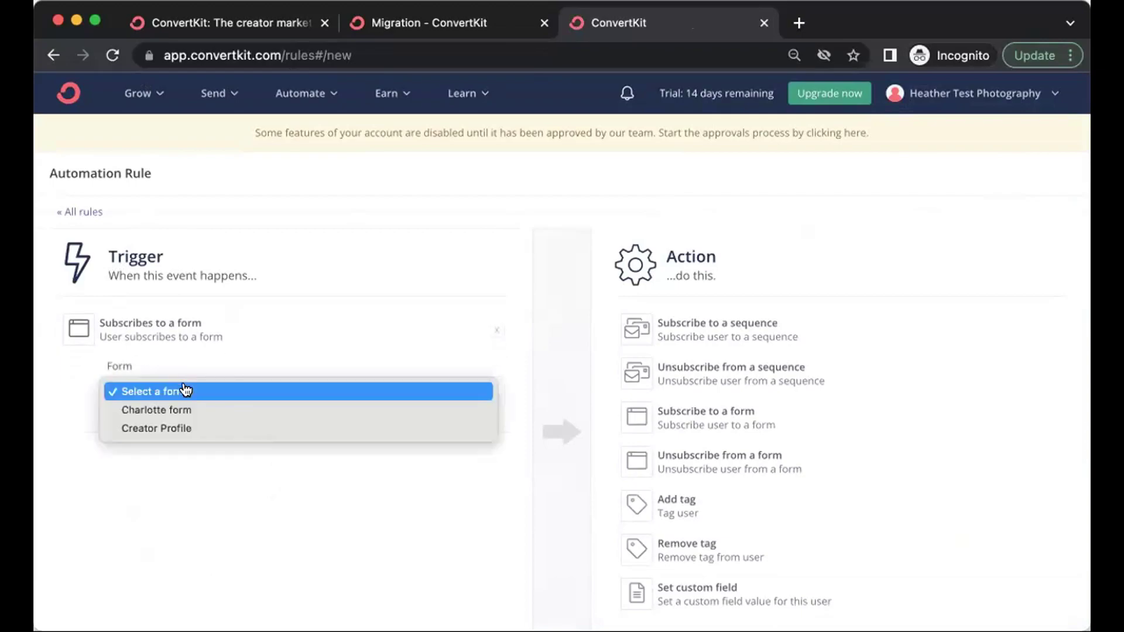
pyautogui.click(188, 416)
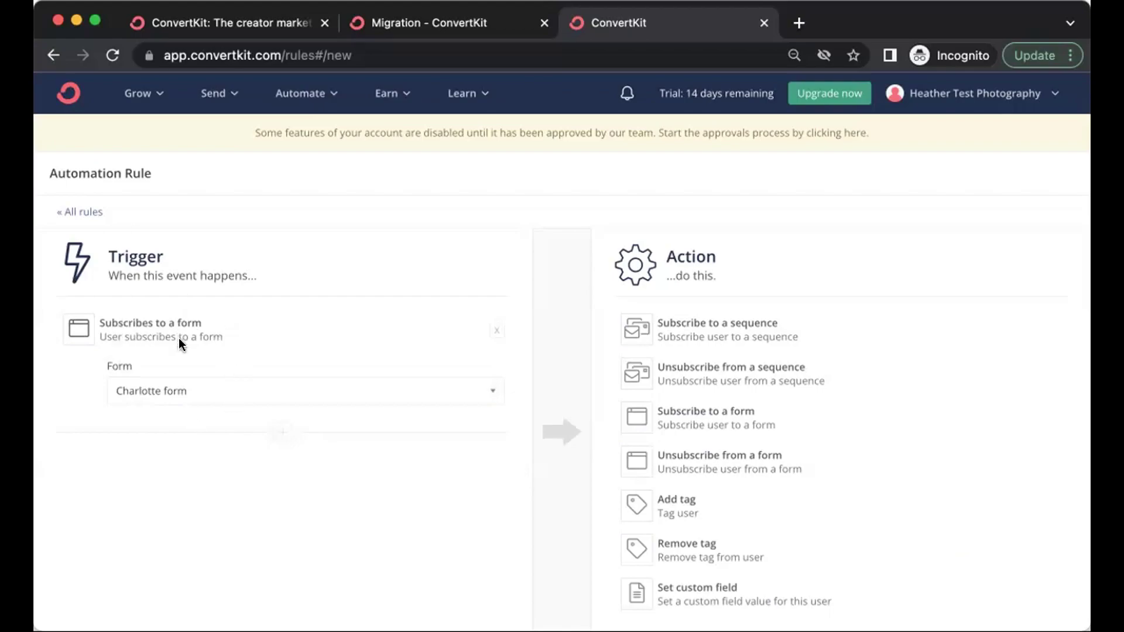
# Set the rule's action to subscribe the user to the "OptIn - NAME OF FREEBIE" sequence and save the rule.
pyautogui.click(711, 328)
pyautogui.click(735, 394)
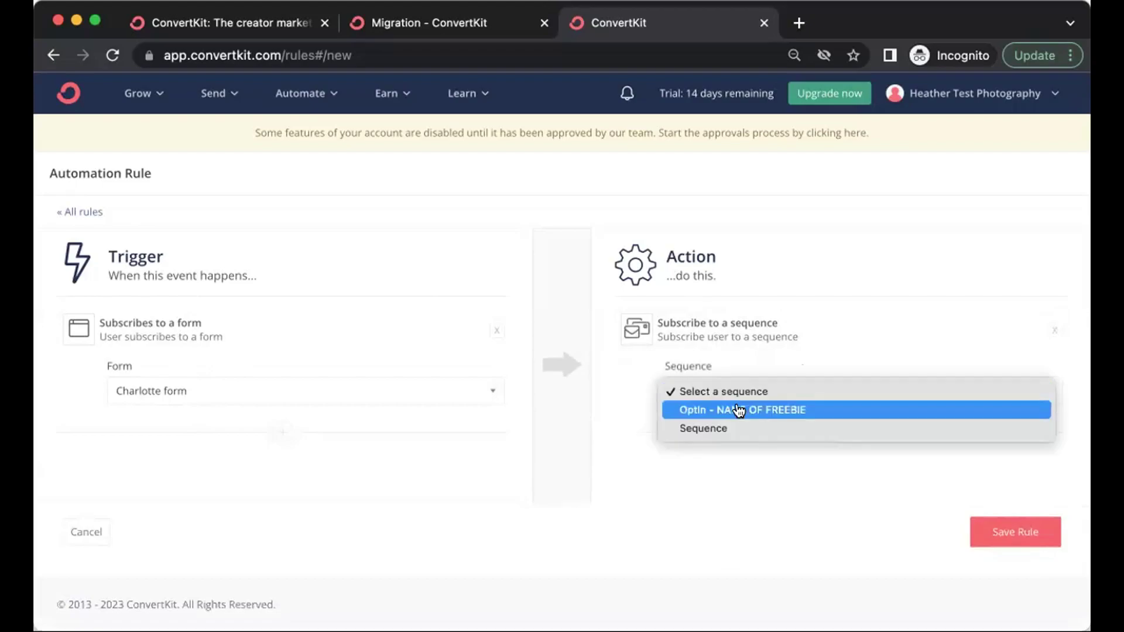
pyautogui.click(736, 409)
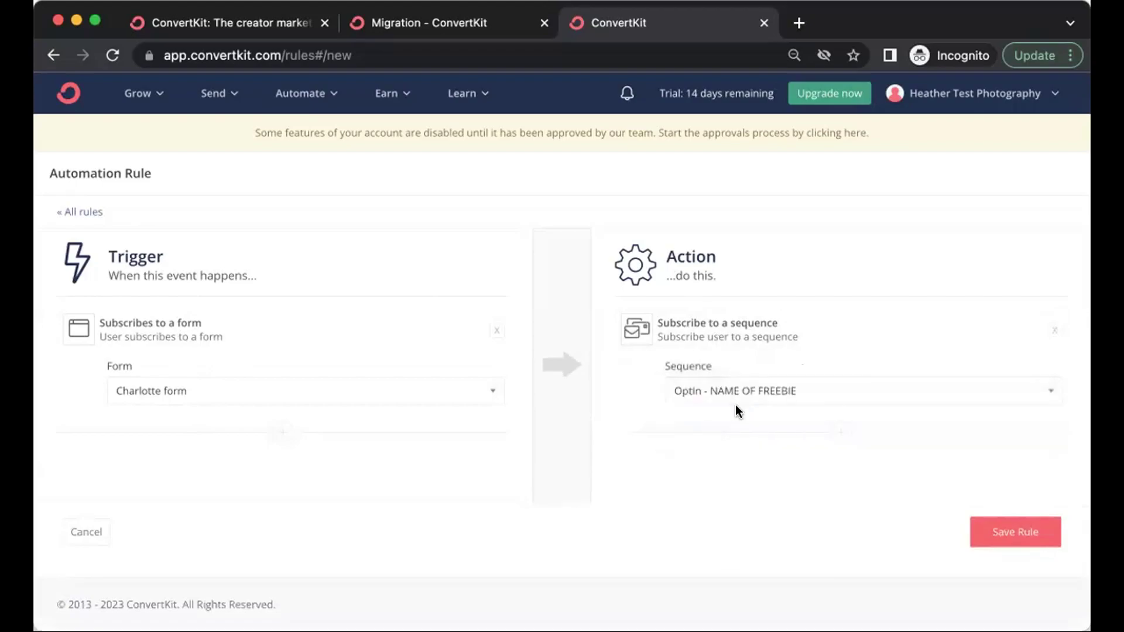
pyautogui.click(1008, 537)
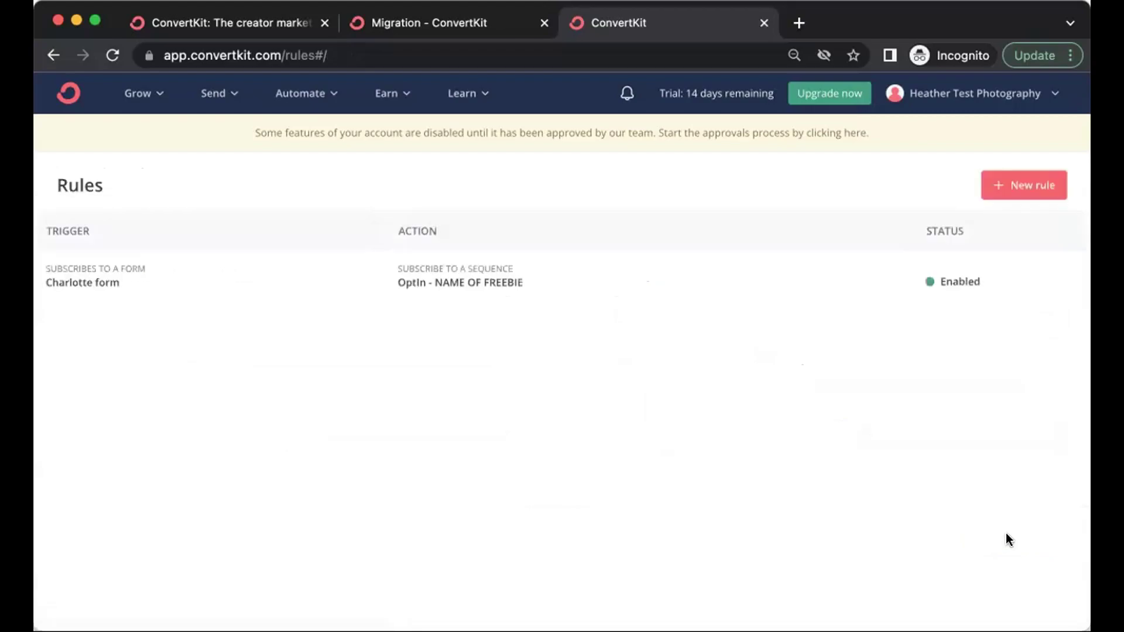